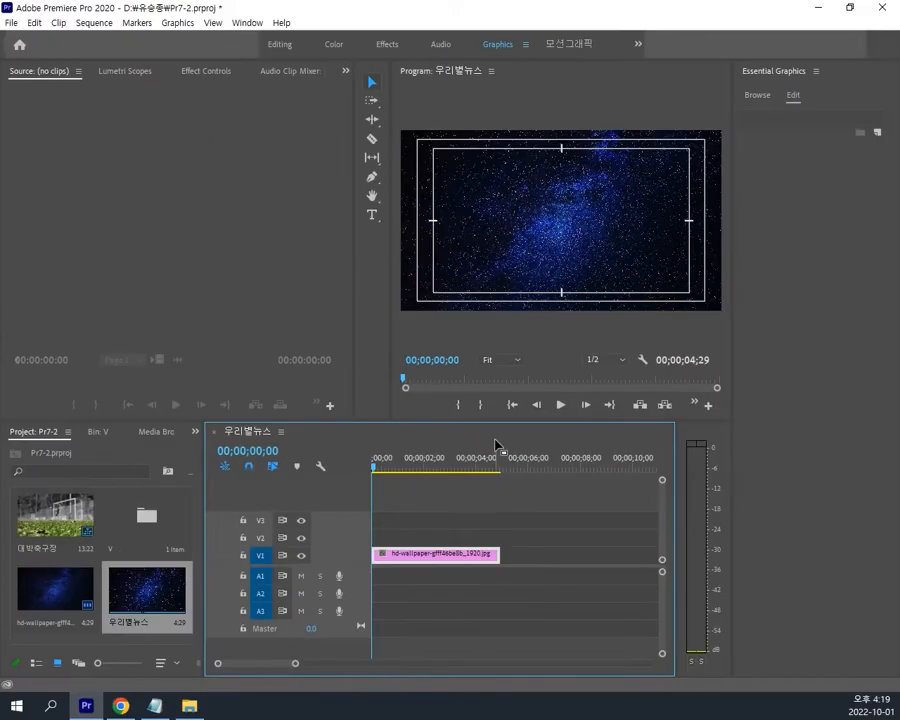
Create the text graphic "우리별뉴스" at 00;00;06;06, in the empty part of the timeline after the wallpaper clip.
left_click_drag(447, 458, 535, 467)
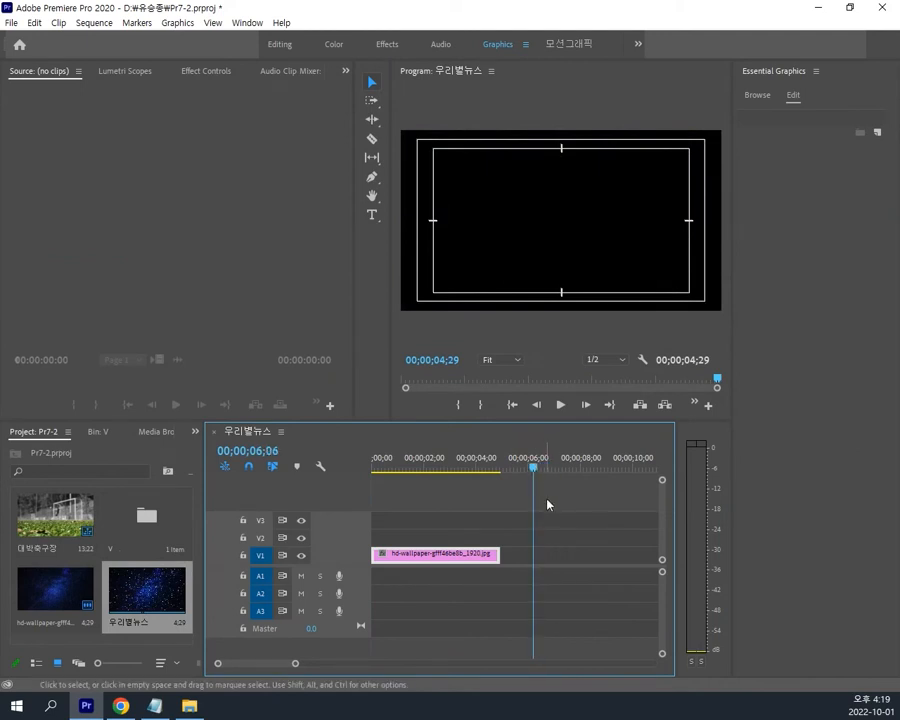
key("alt")
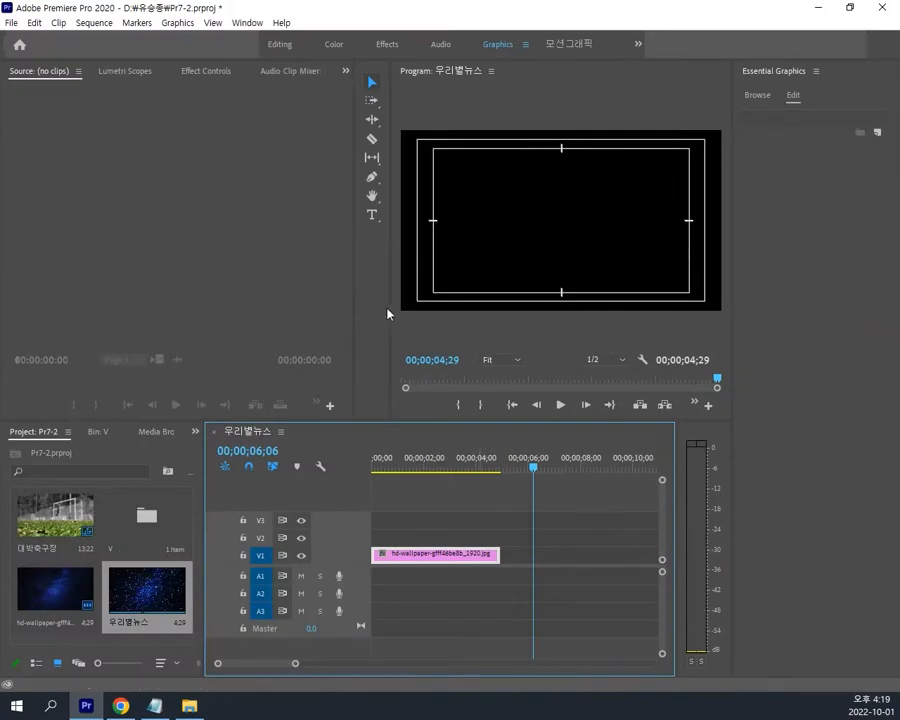
left_click(371, 216)
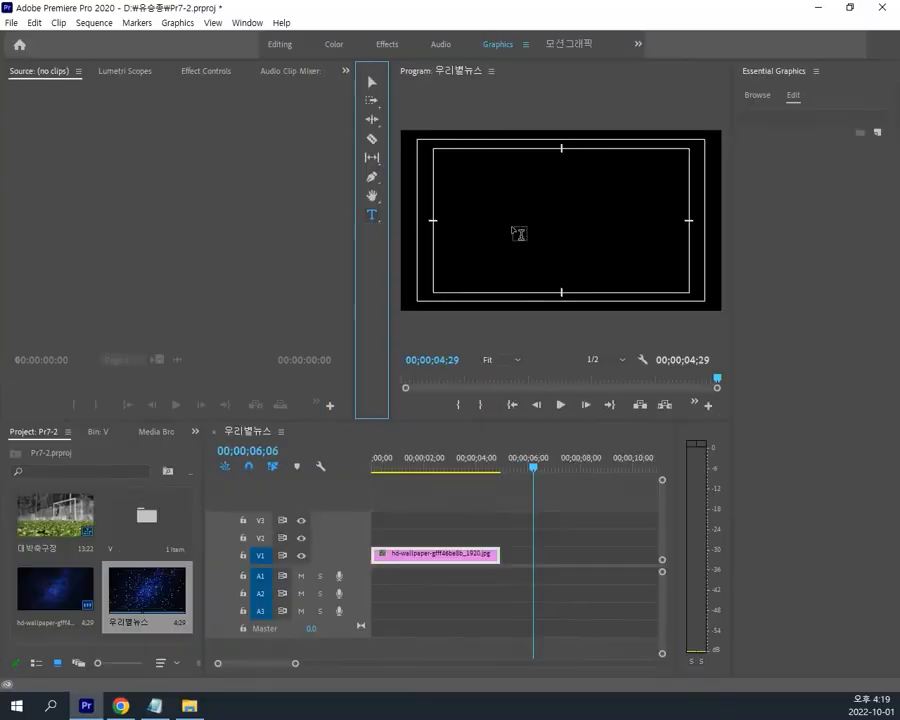
left_click(515, 228)
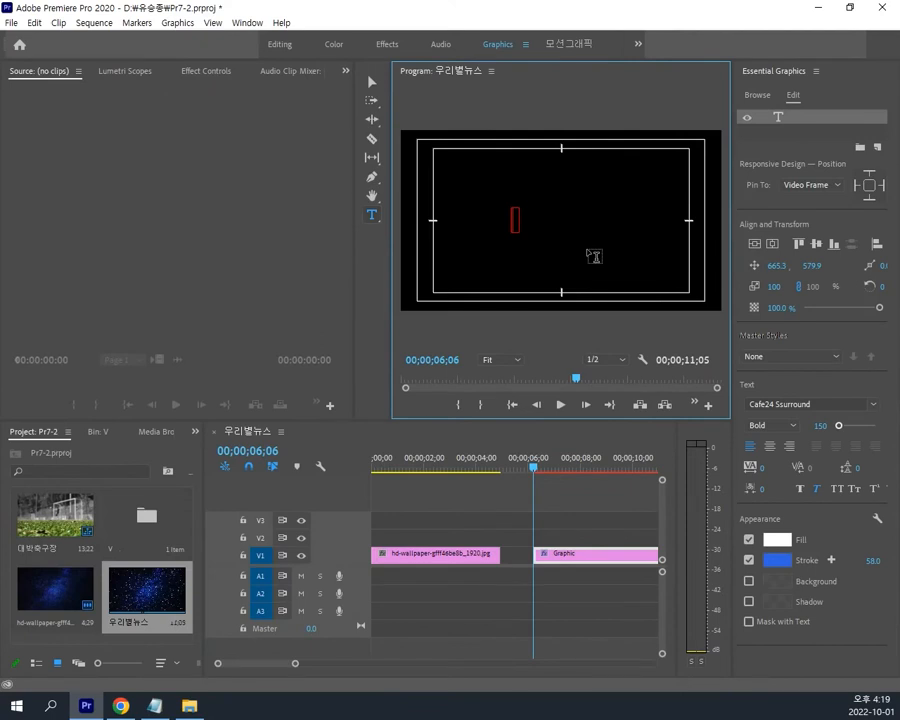
type("우")
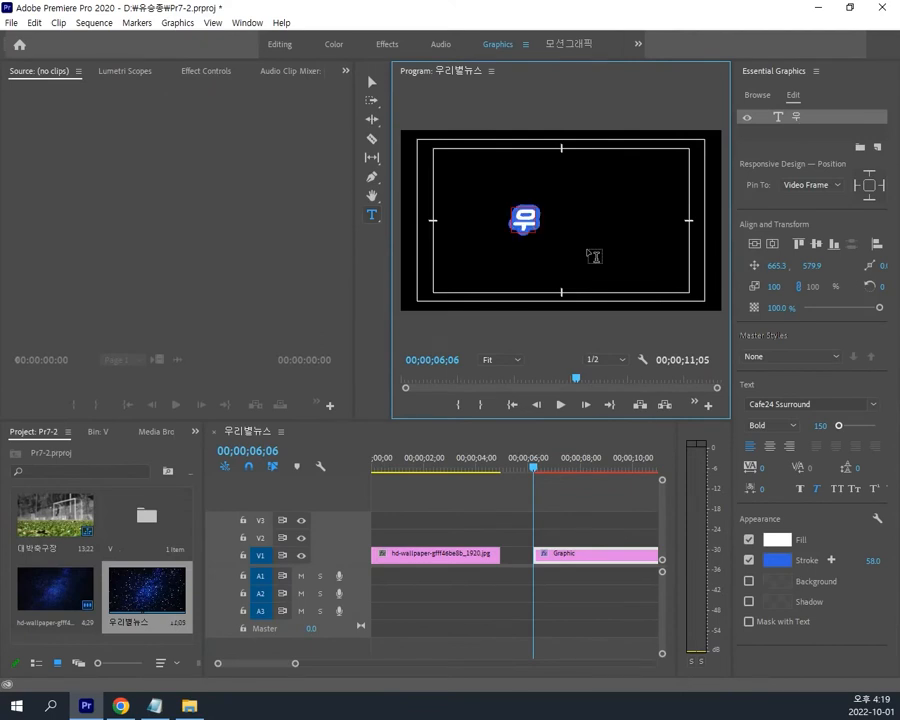
type("리별뉴스")
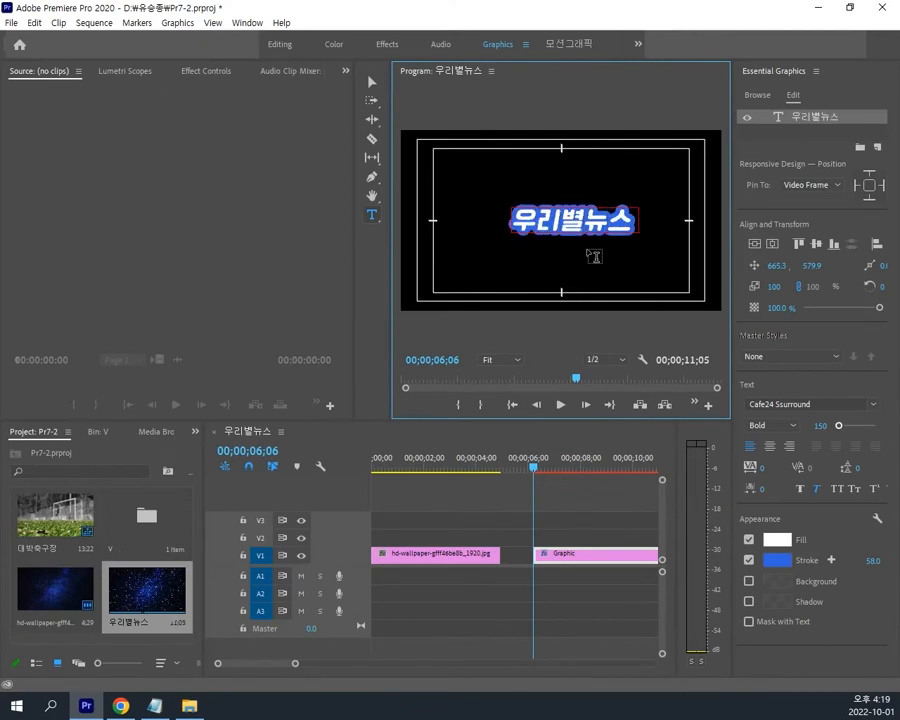
left_click(372, 82)
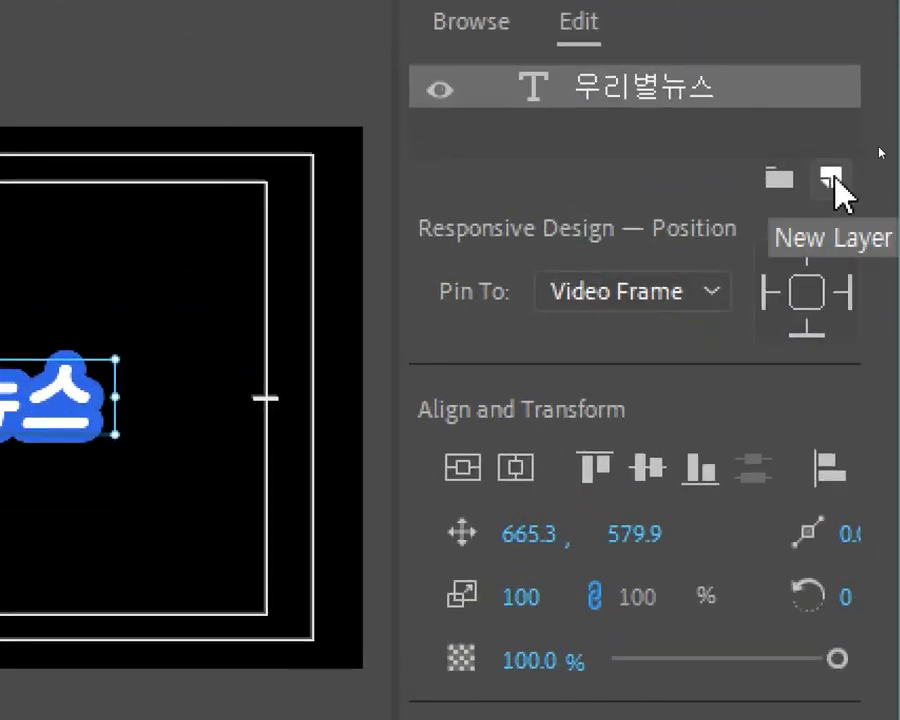
Add hd-wallpaper-gfff46be8b_1920.jpg to the graphic as a layer from file and place it beneath the text layer.
left_click(834, 180)
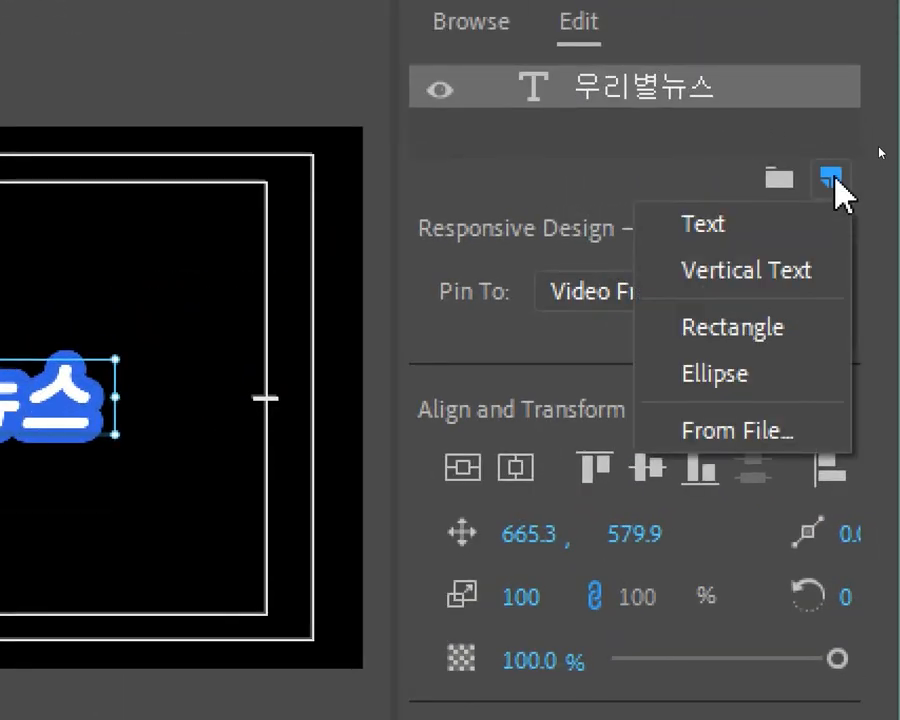
left_click(780, 440)
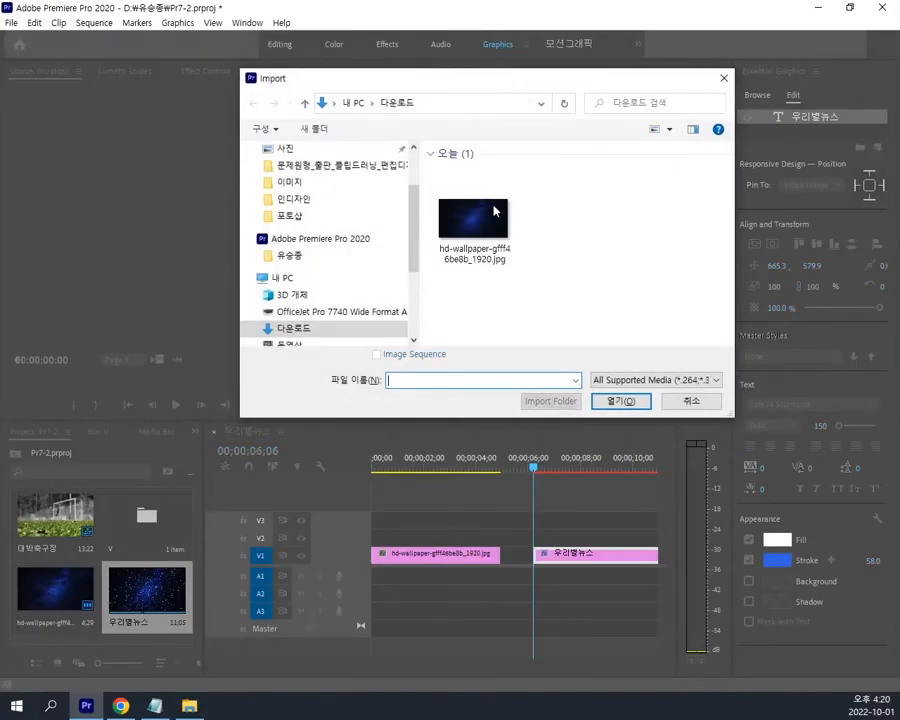
double_click(494, 210)
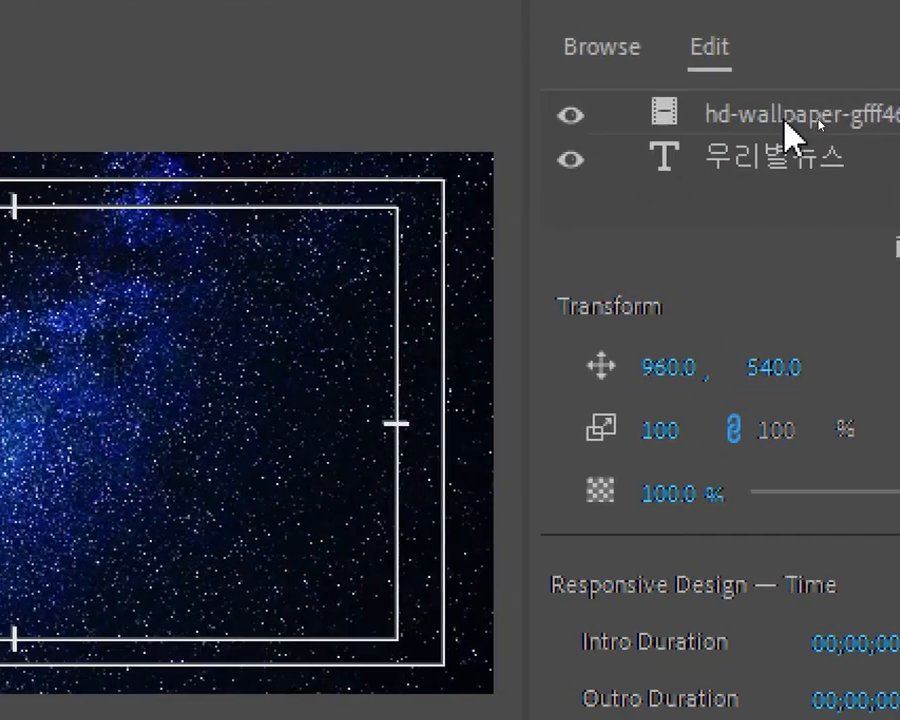
left_click(818, 118)
left_click_drag(785, 117, 770, 180)
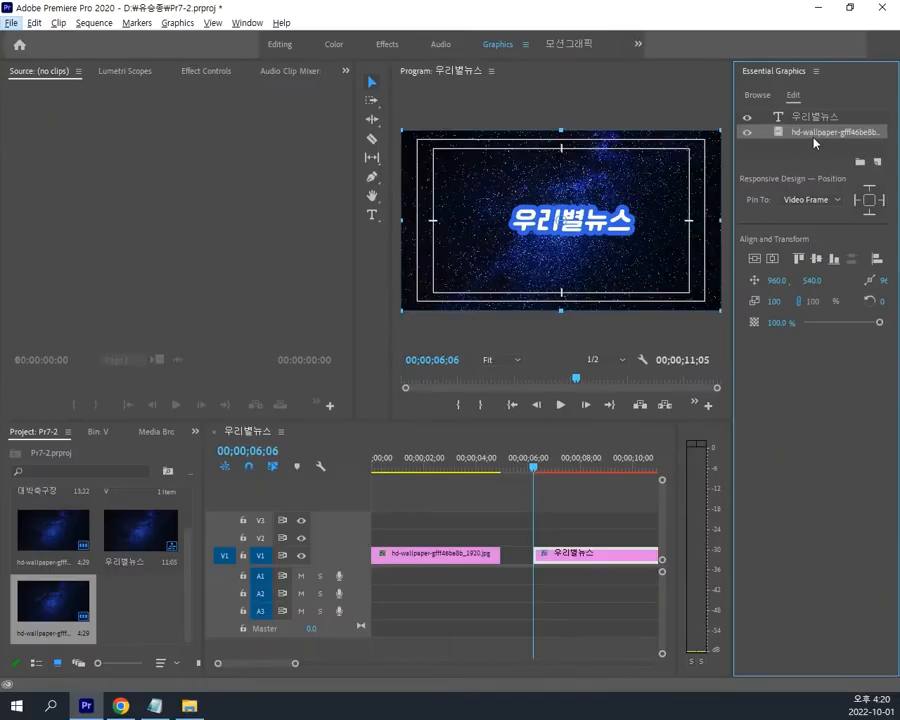
Delete the standalone wallpaper clip, close the gap before the graphic, and move the playhead to 00;00;00;27.
left_click(566, 512)
mouse_move(532, 466)
left_mouse_down()
mouse_move(570, 466)
mouse_move(526, 468)
left_mouse_up()
left_click(459, 558)
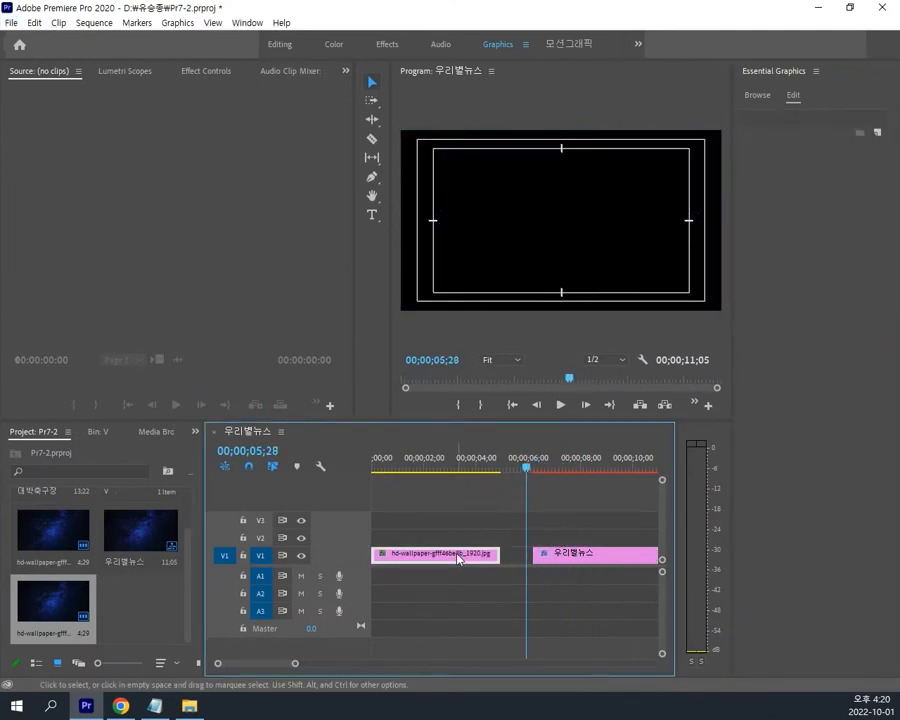
key("Delete")
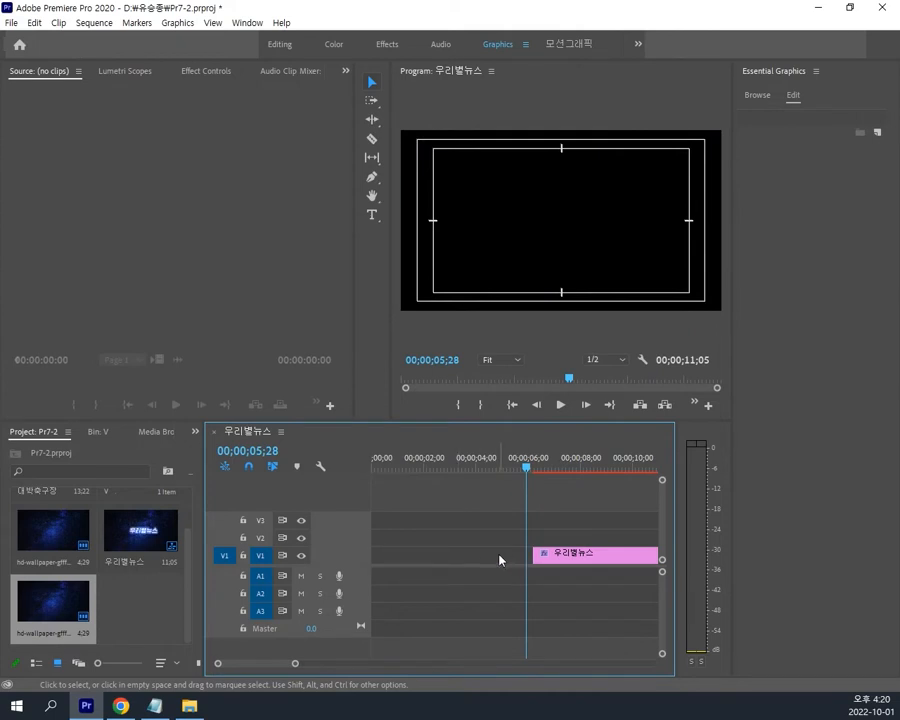
left_click(499, 559)
key("Delete")
left_click_drag(482, 462, 397, 462)
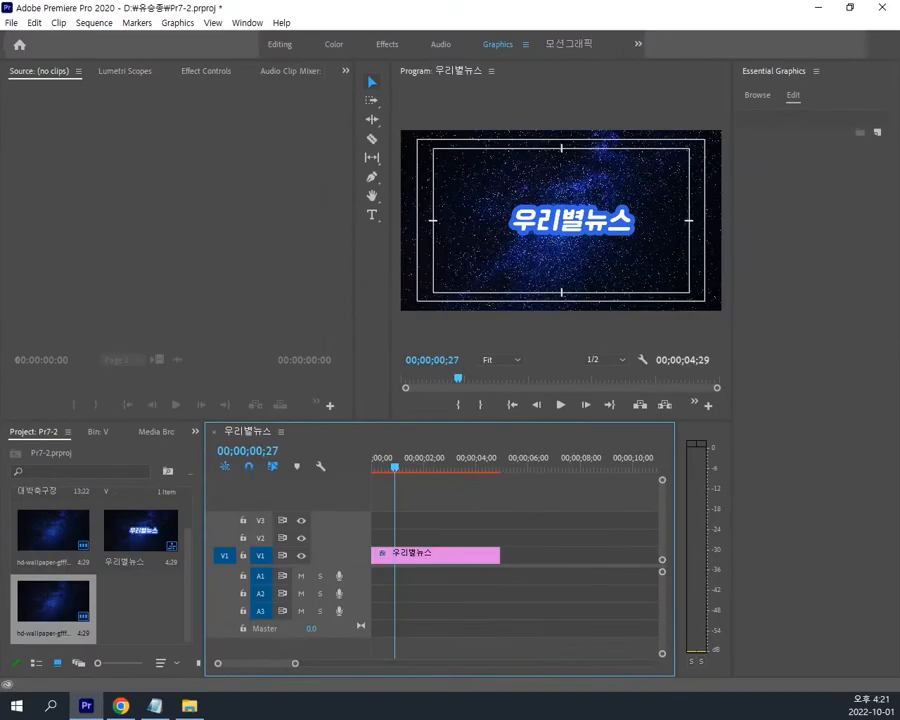
Add 위성.png and 지구.png from the 이미지 folder as layers above the text in the 우리별뉴스 graphic.
left_click(443, 553)
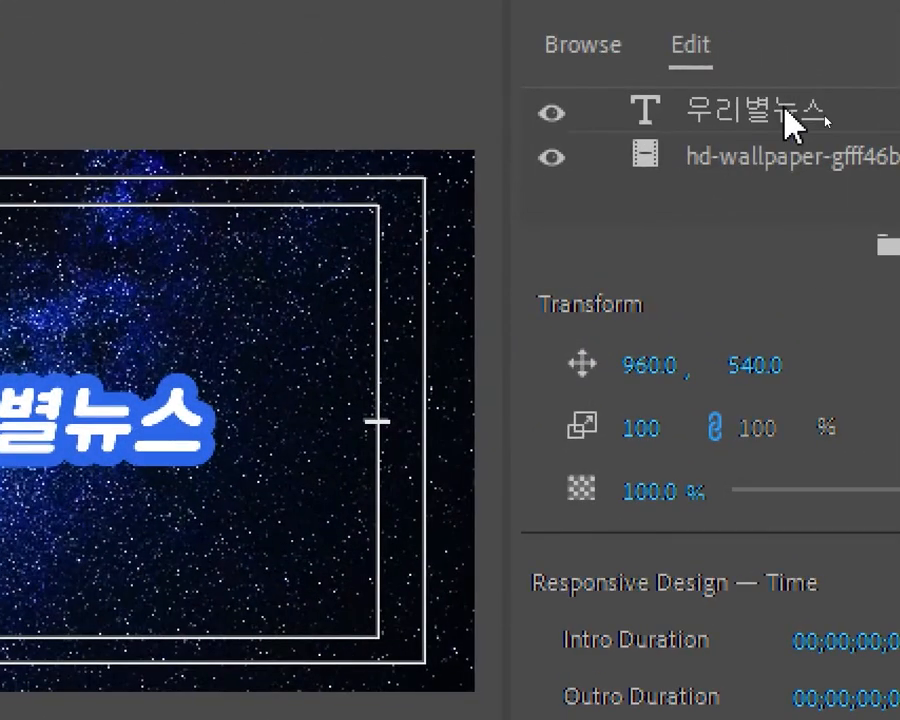
left_click(785, 110)
left_click(792, 157)
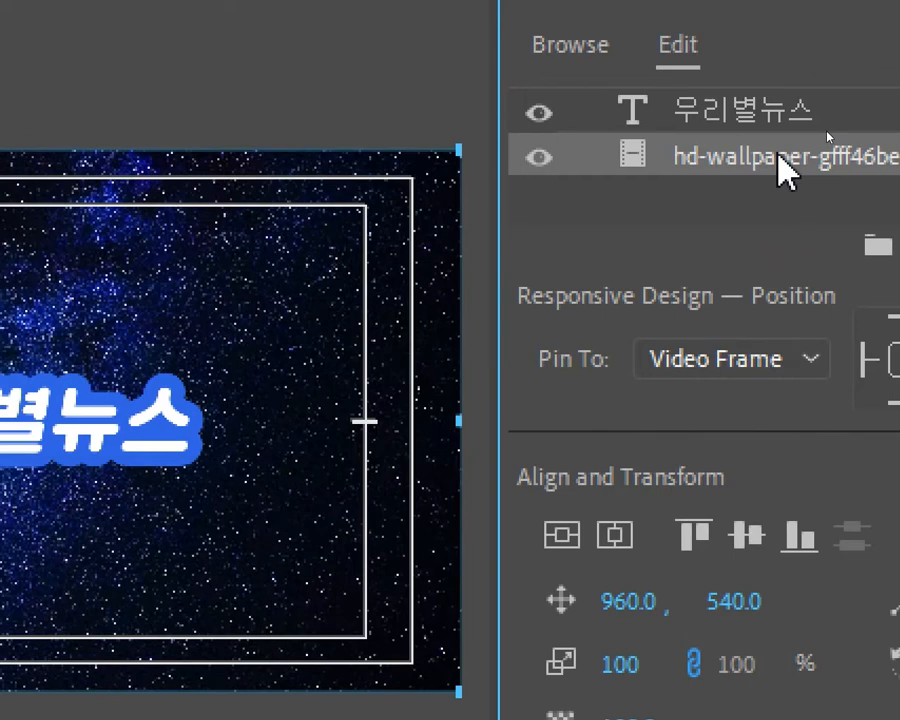
left_click(735, 118)
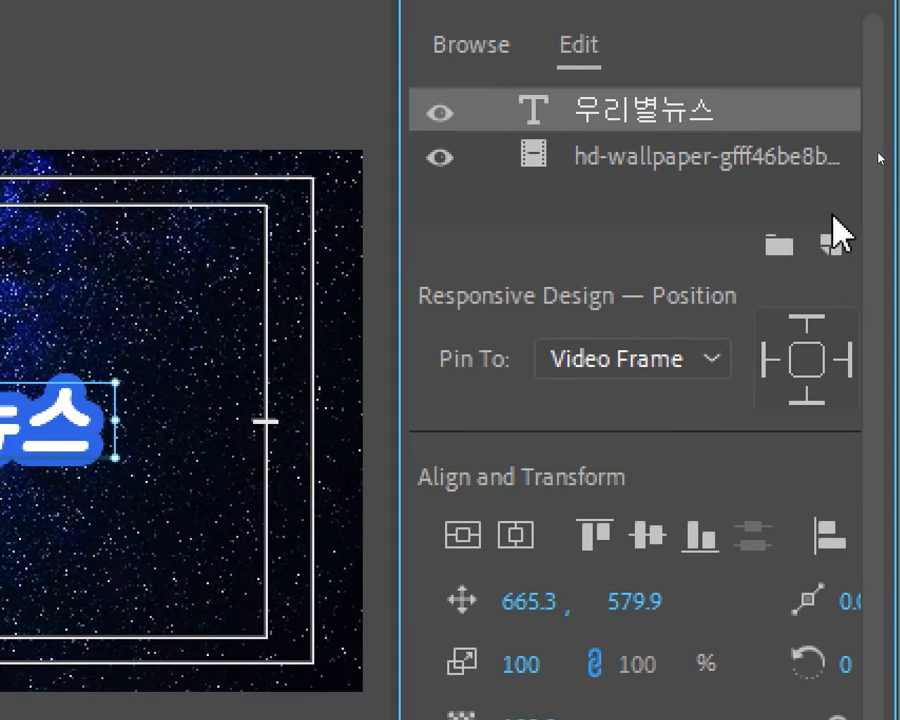
left_click(831, 243)
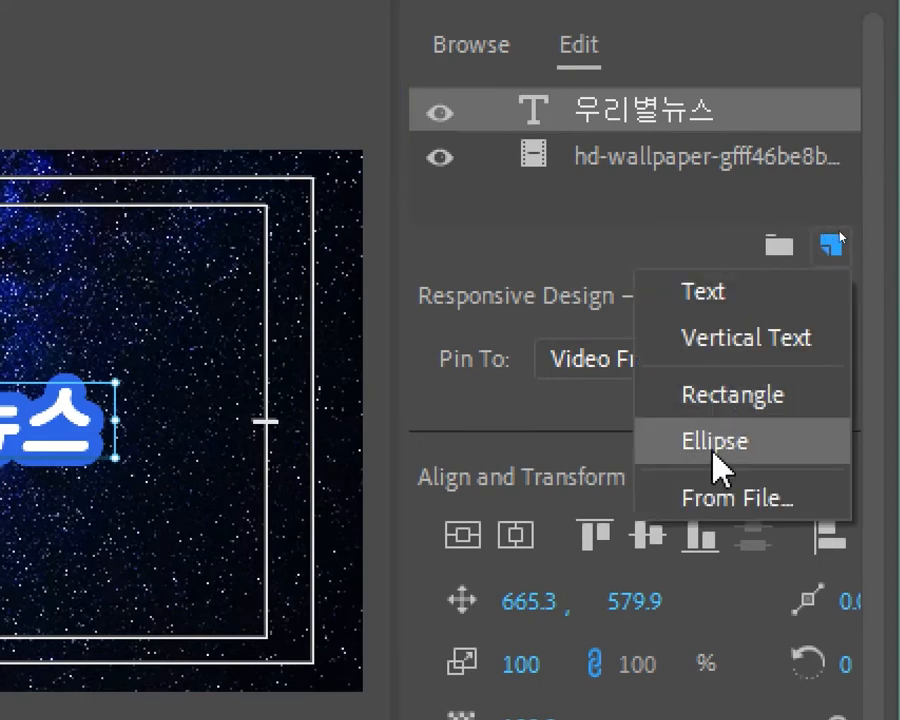
left_click(728, 497)
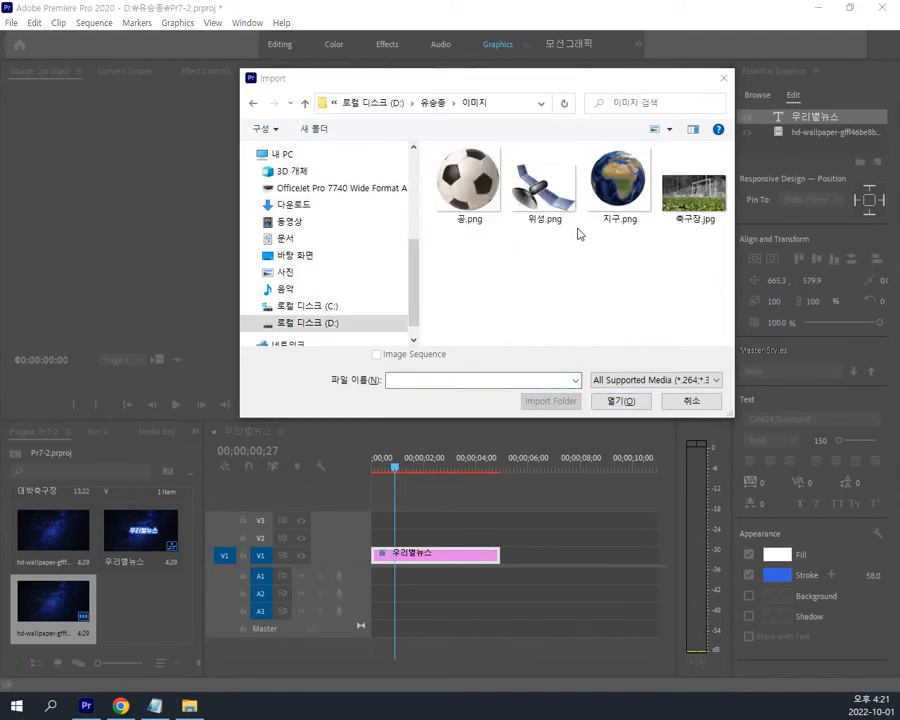
left_click_drag(622, 260, 536, 185)
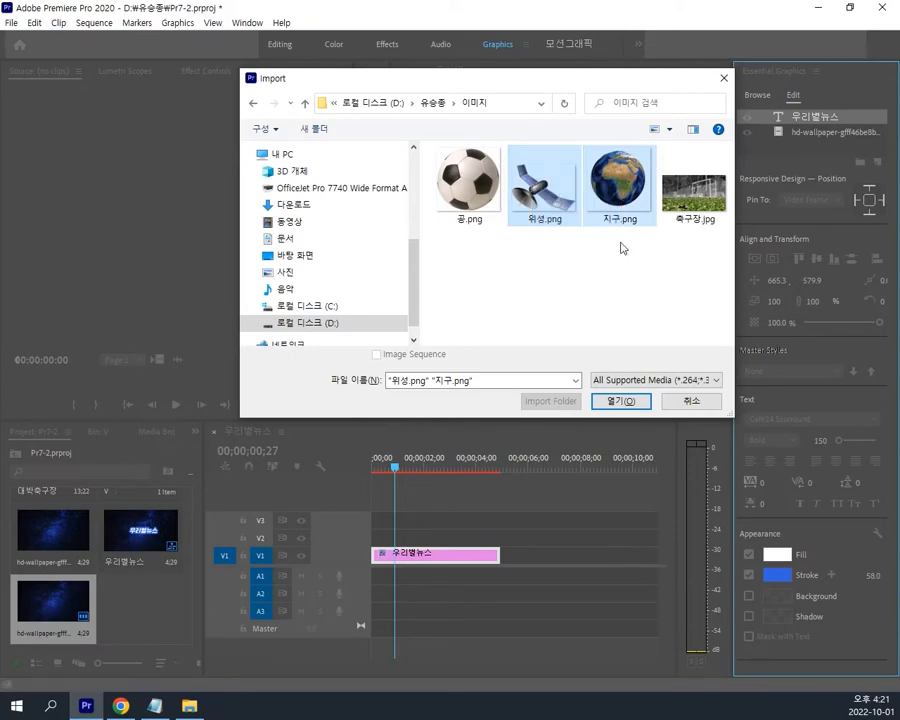
left_click(625, 401)
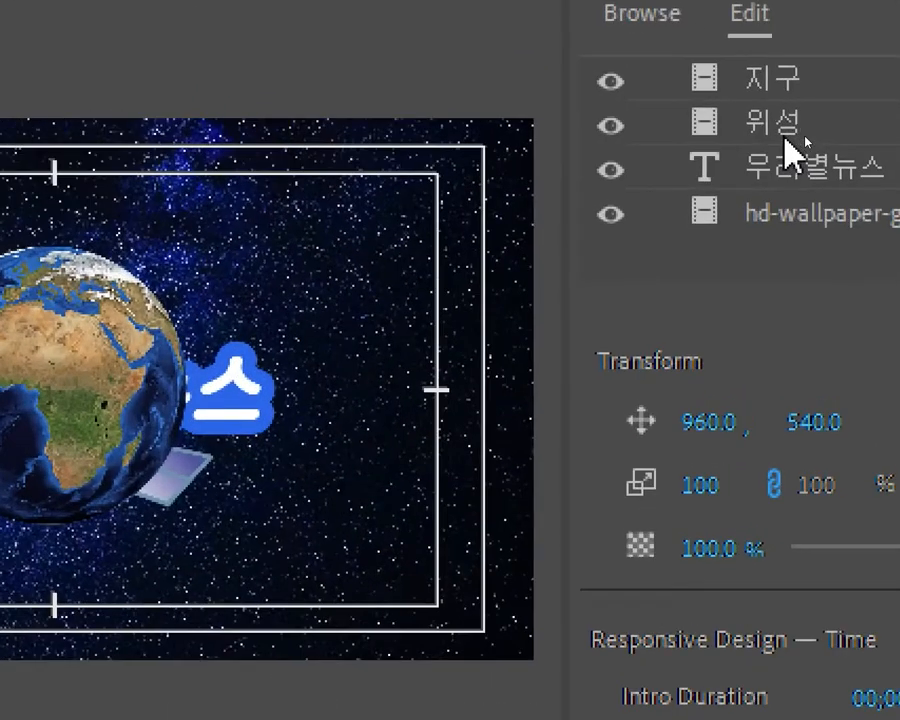
Move the satellite layer to the left of the Earth and scale it down to roughly half its size.
left_click(805, 136)
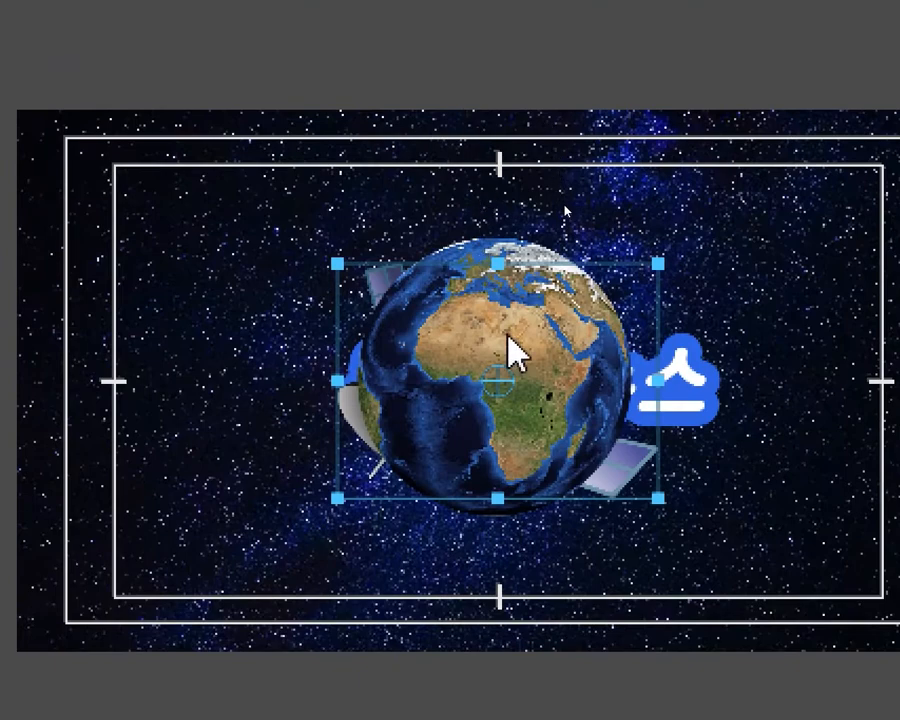
left_click_drag(504, 350, 281, 352)
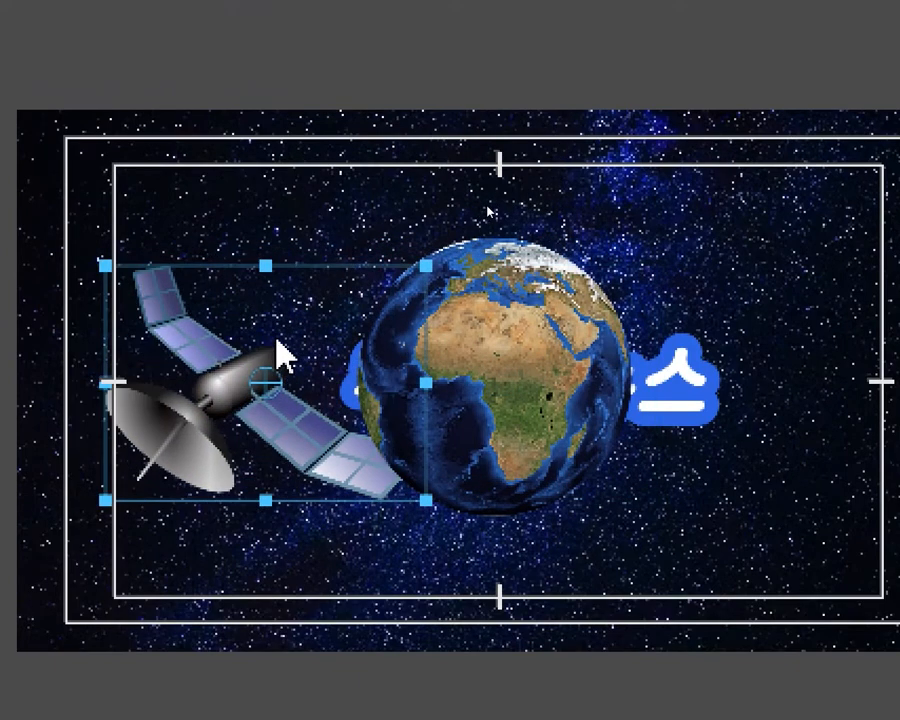
left_click_drag(426, 268, 301, 331)
Maximize the Program monitor, then move the Earth left over the satellite and the title to the Earth's right.
left_click(490, 380)
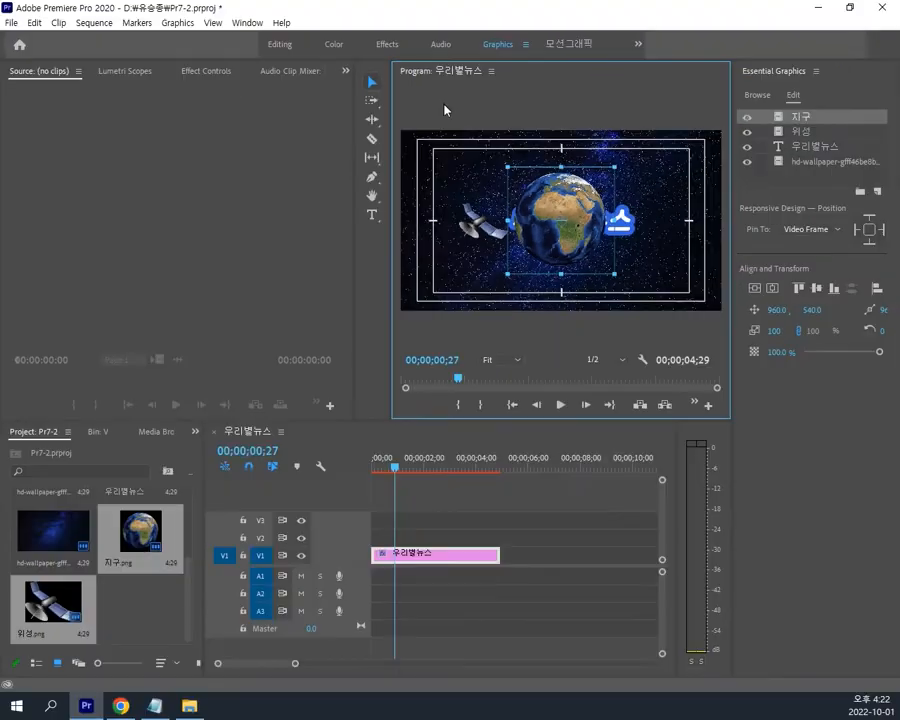
key("grave")
left_click_drag(501, 268, 386, 305)
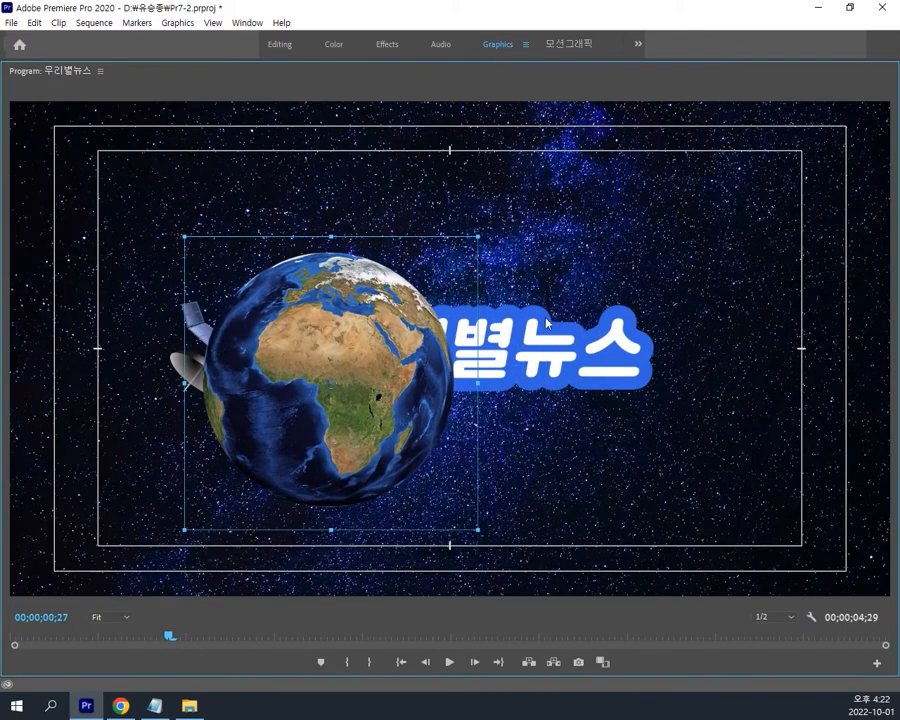
left_click_drag(527, 341, 684, 330)
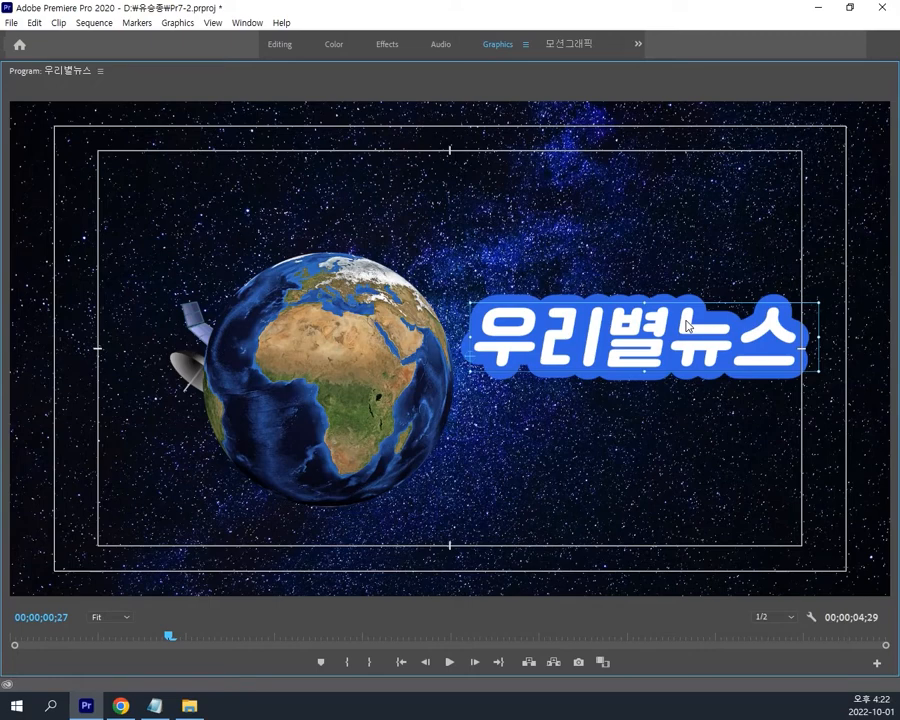
Break the title into two lines, 우리별 and 뉴스.
double_click(667, 342)
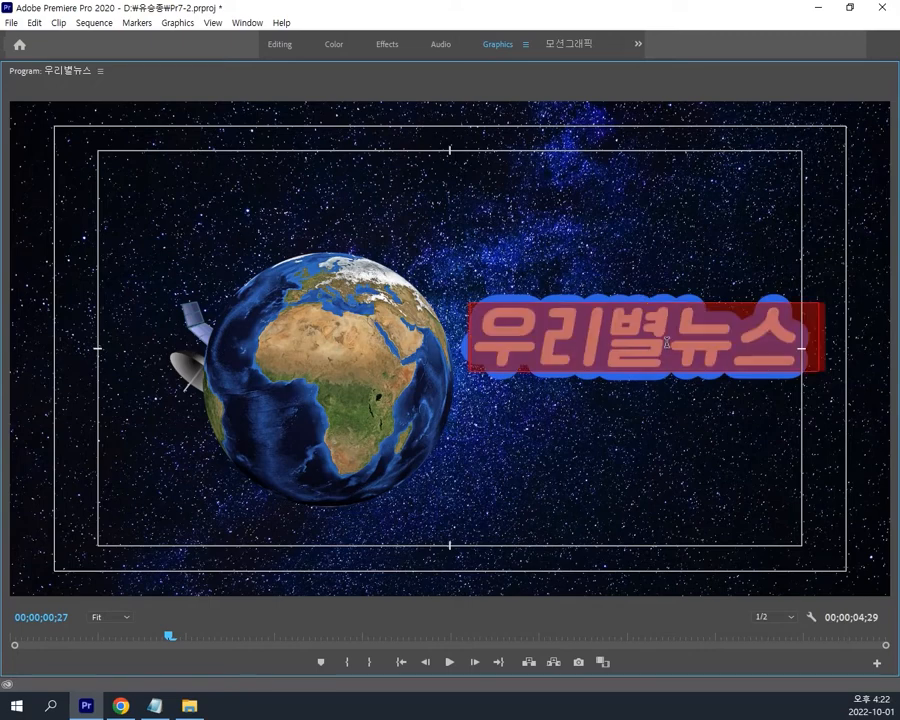
left_click(675, 340)
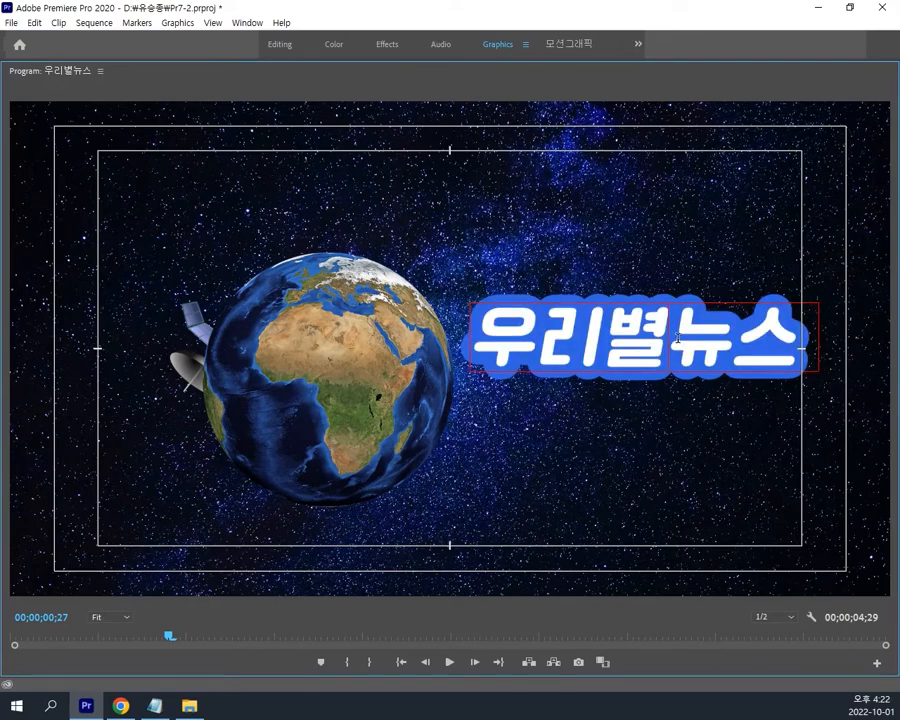
key("Return")
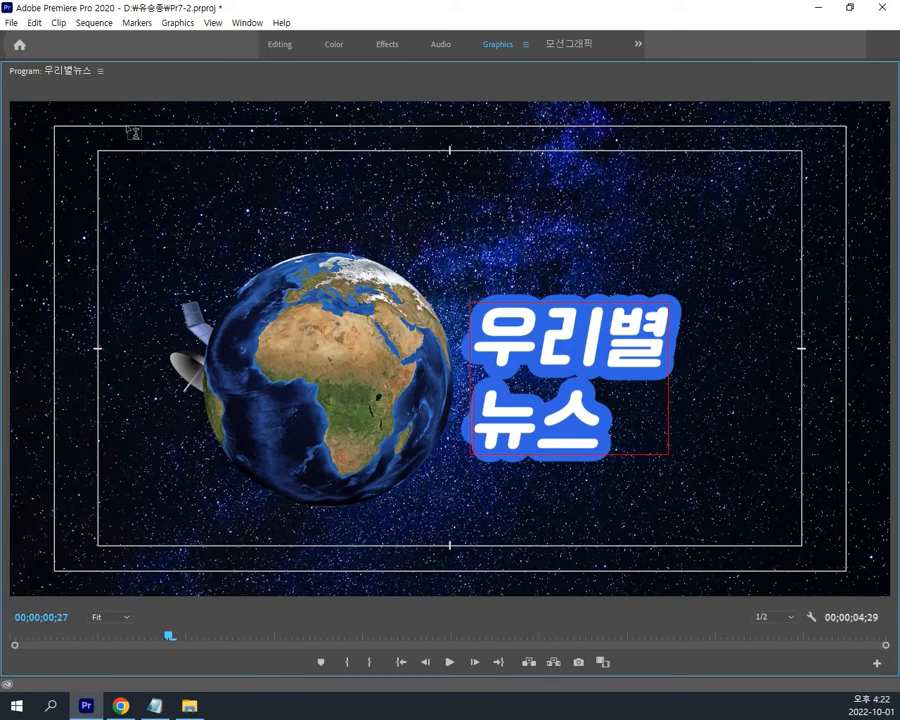
Add "~" after 뉴스 on the title's second line.
left_click(616, 434)
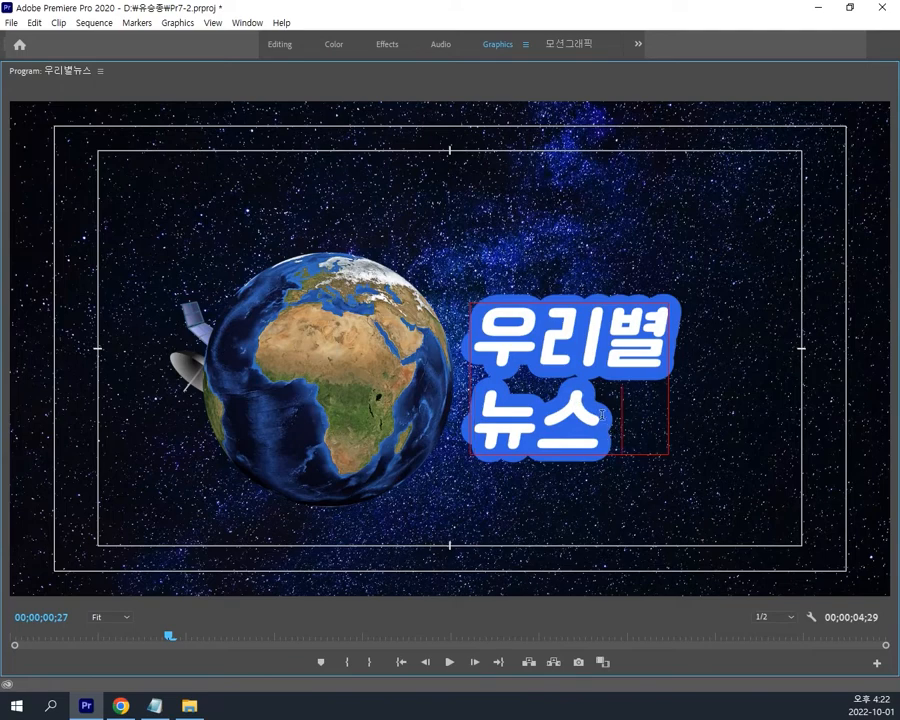
type("`")
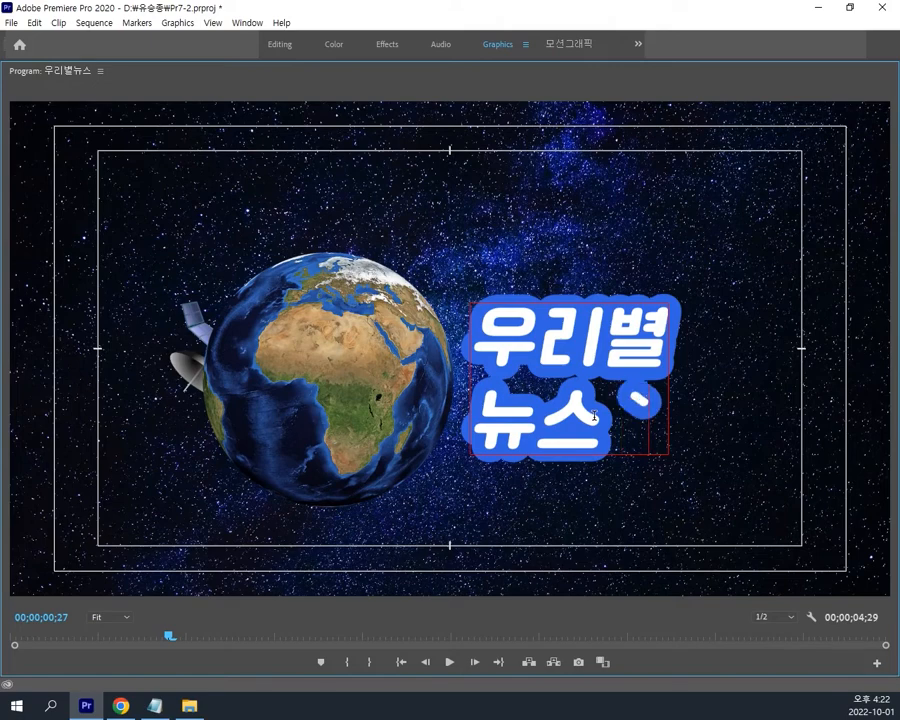
key("BackSpace")
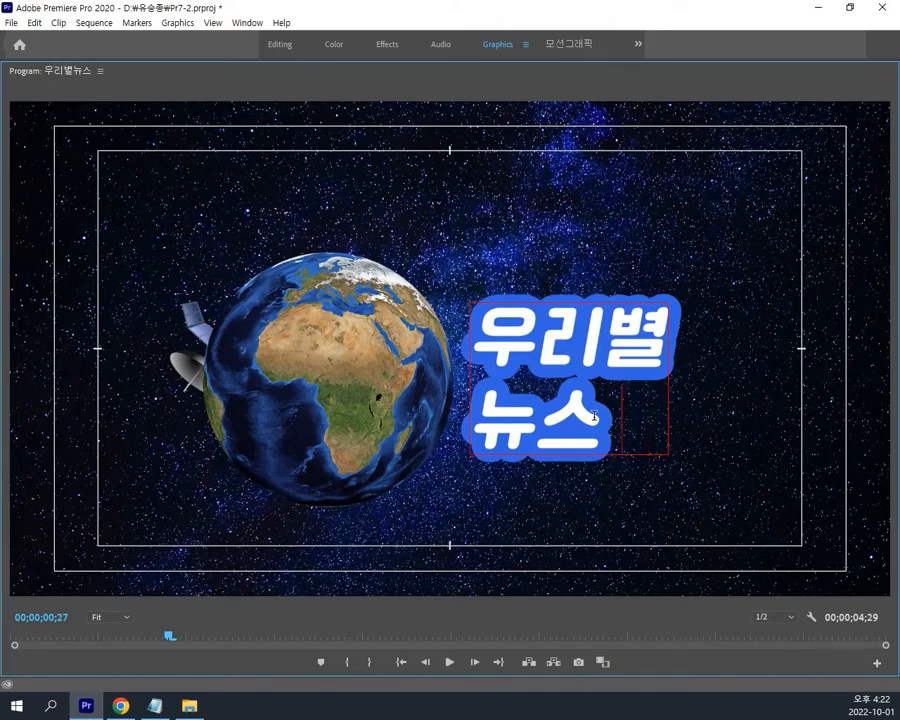
type("~")
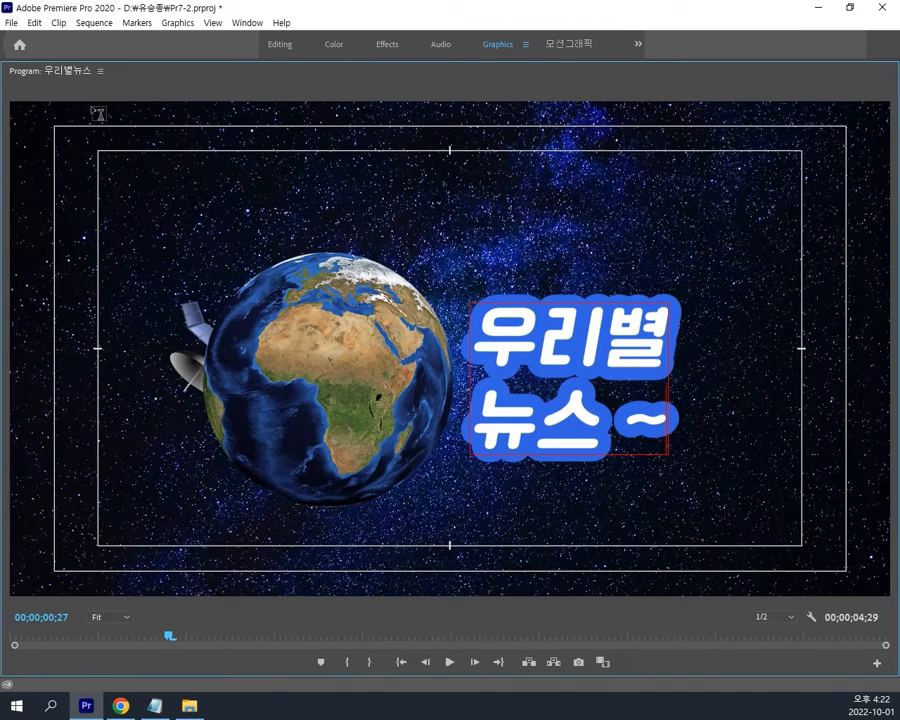
Try to restore the maximized Program monitor to its normal size.
double_click(73, 73)
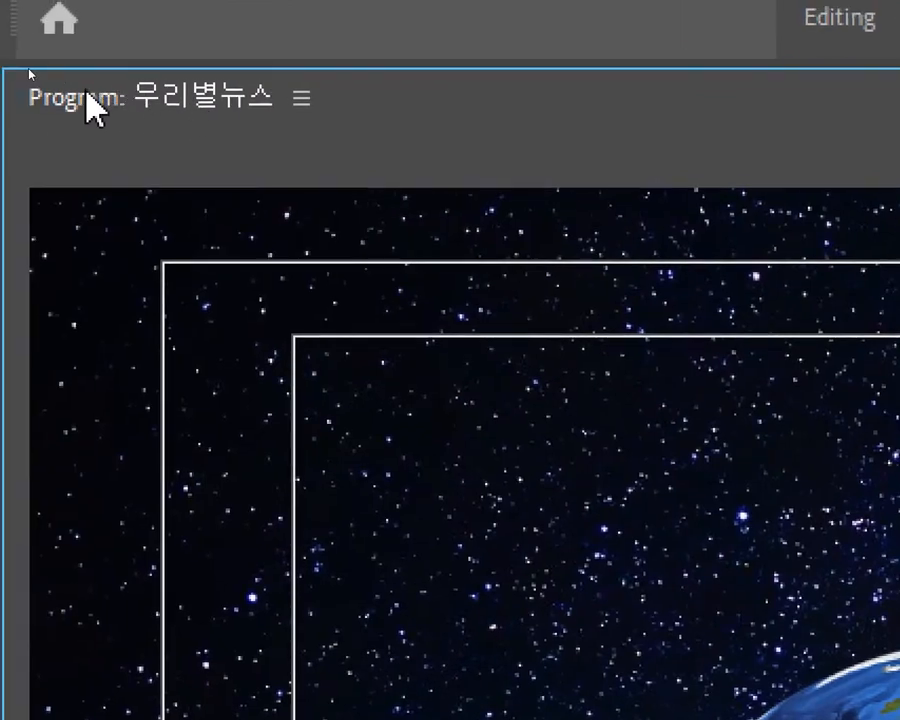
double_click(150, 105)
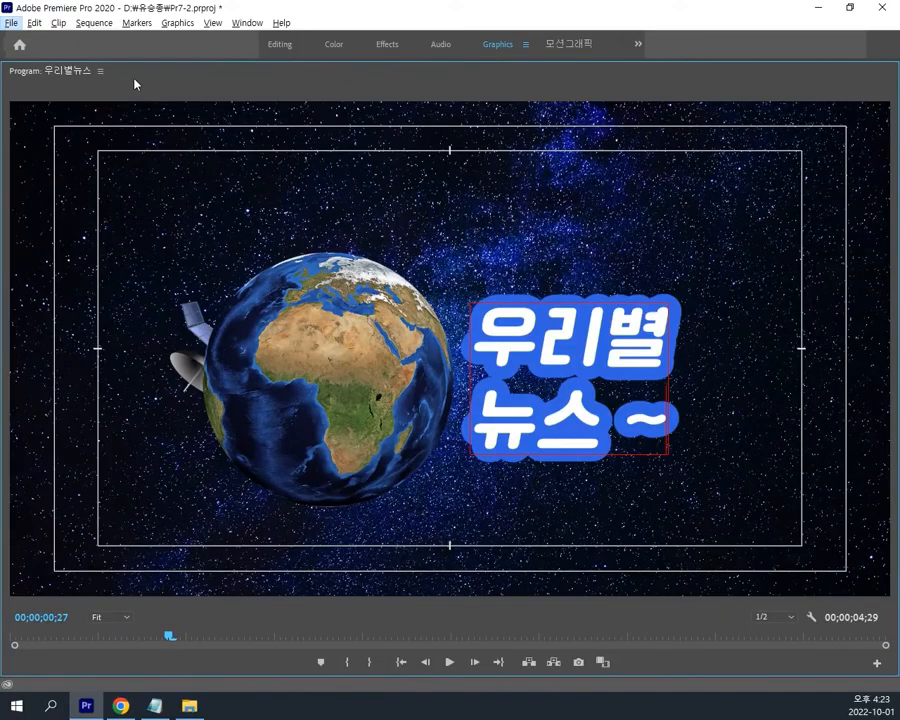
Restore the Program monitor's normal size, choose the Selection tool and maximize the monitor again.
double_click(77, 77)
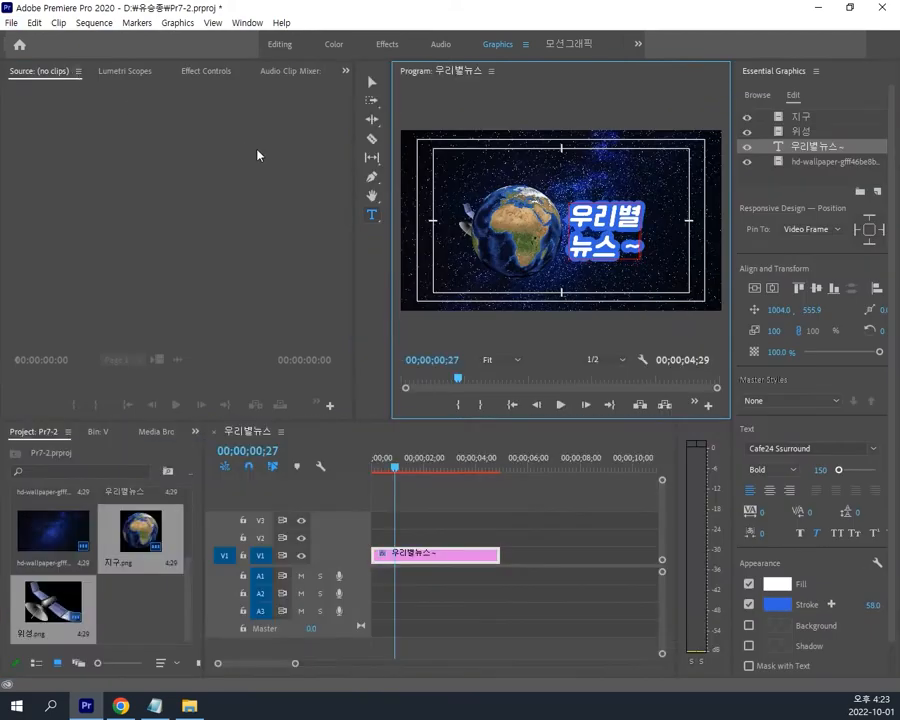
left_click(367, 84)
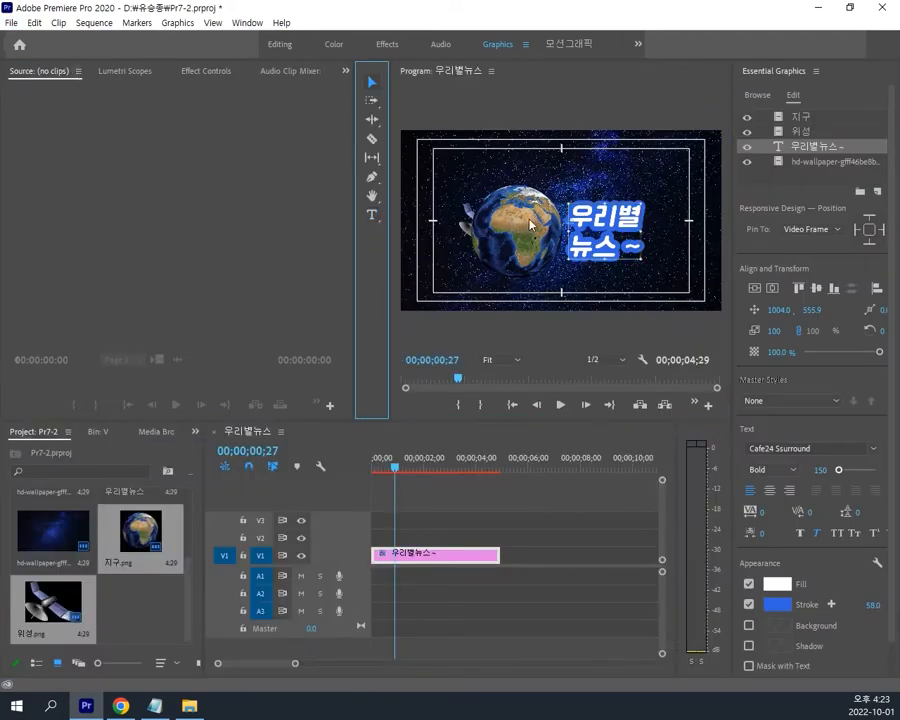
key("grave")
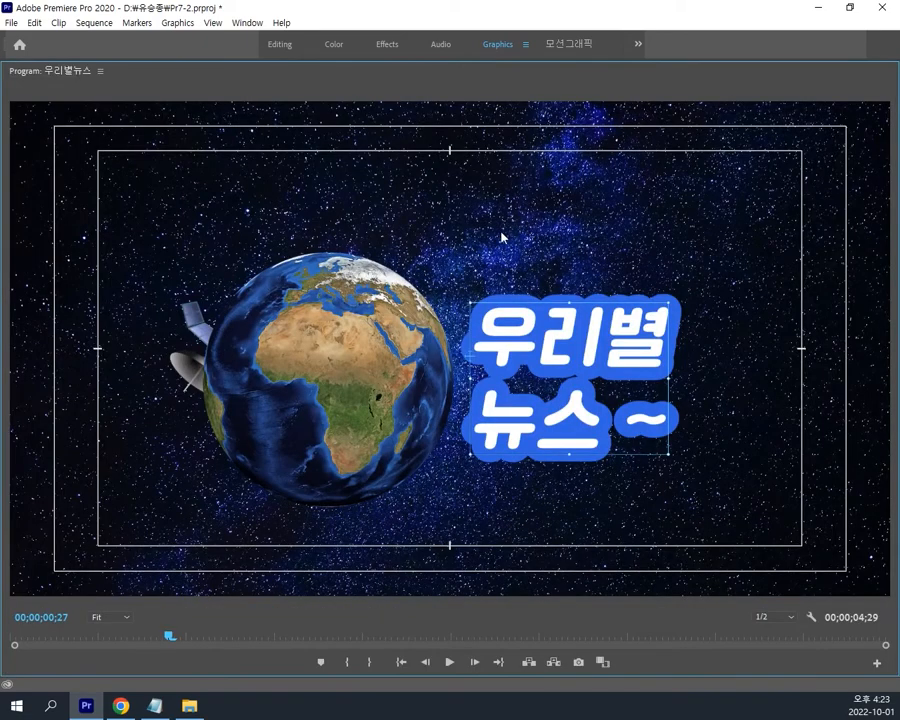
Move the satellite up above the Earth, reposition the Earth beneath it and scale the Earth down to 90%.
left_click(385, 382)
mouse_move(385, 380)
left_mouse_down()
mouse_move(380, 414)
mouse_move(399, 380)
left_mouse_up()
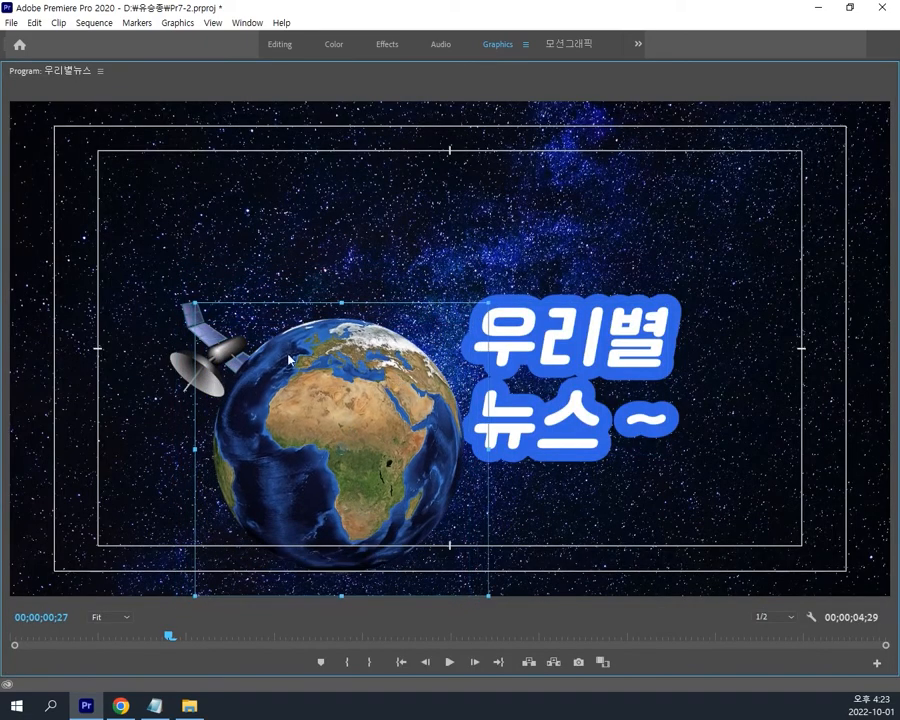
left_click(181, 359)
left_click_drag(188, 372, 207, 258)
left_click_drag(292, 371, 245, 302)
left_click_drag(441, 237, 418, 252)
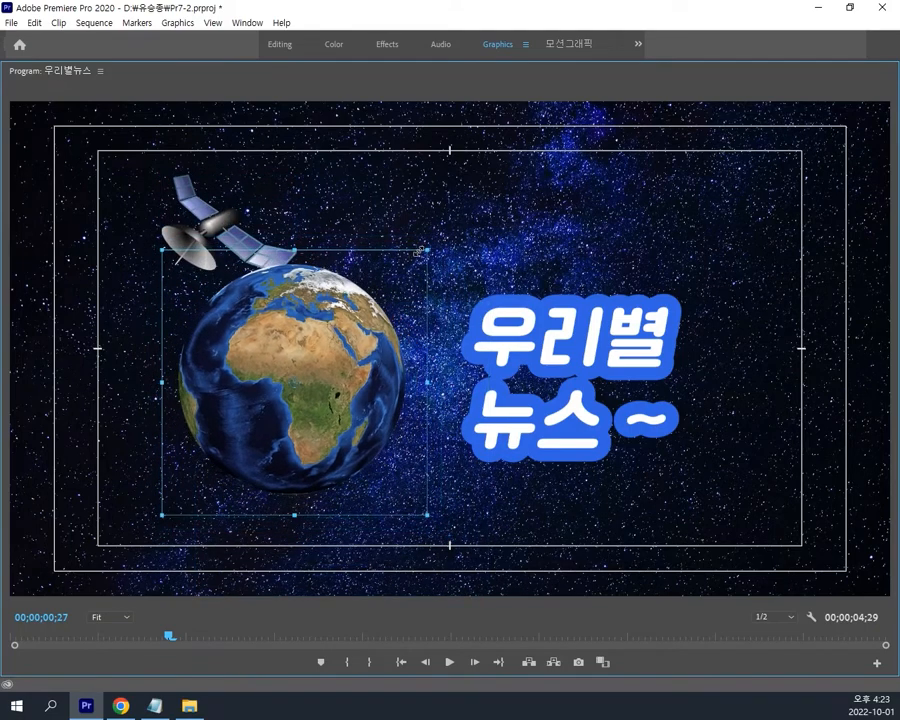
Scale the satellite down so it sits as a small object just above the Earth's upper-left edge.
left_click(197, 201)
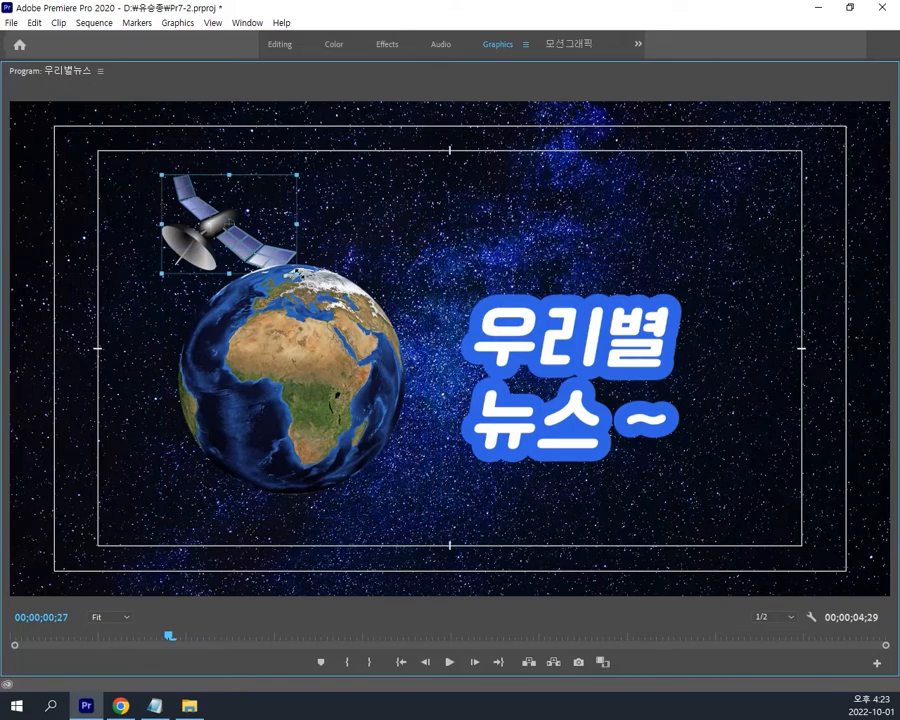
left_click_drag(296, 272, 276, 258)
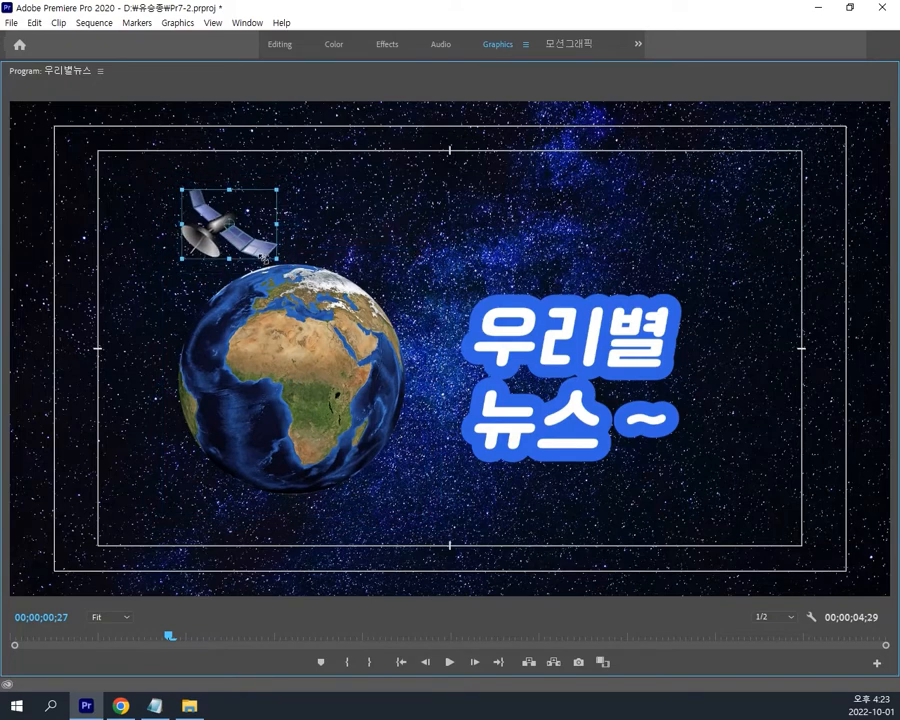
left_click(300, 349)
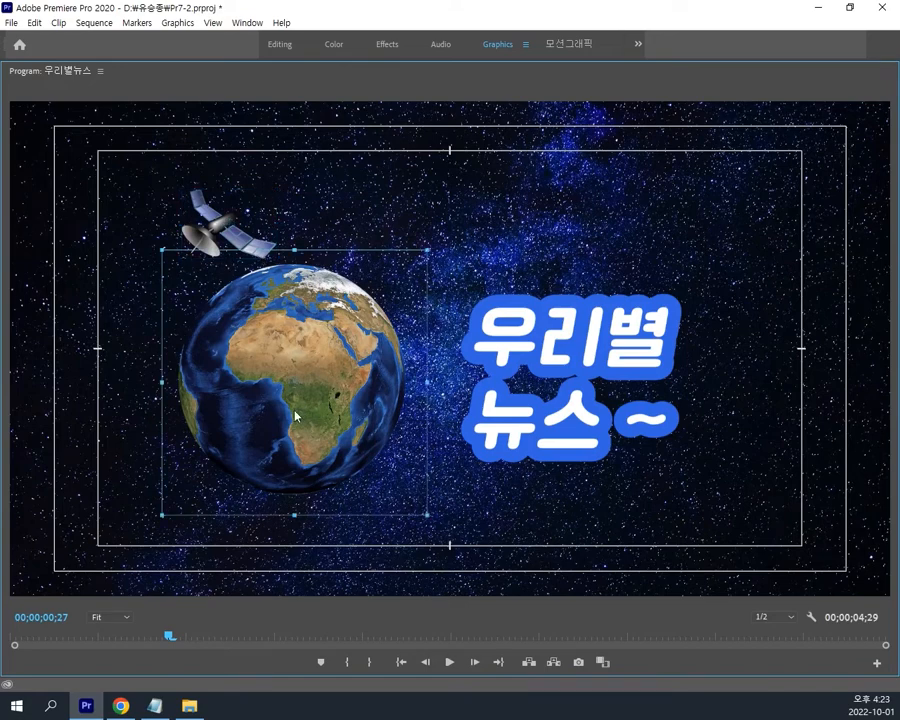
left_click(244, 242)
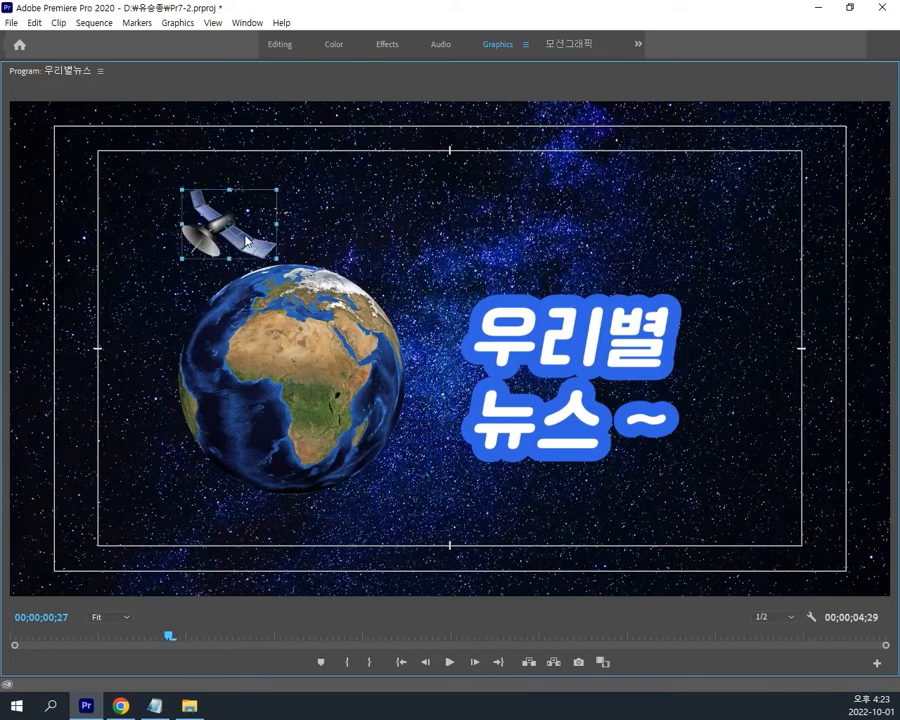
left_click_drag(279, 261, 266, 257)
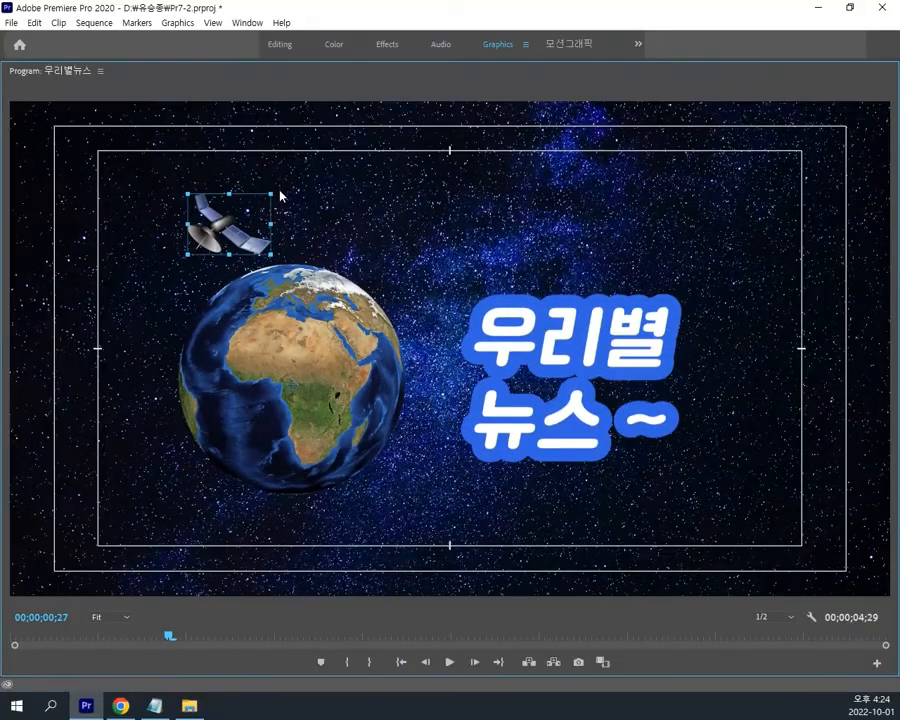
left_click_drag(281, 196, 281, 271)
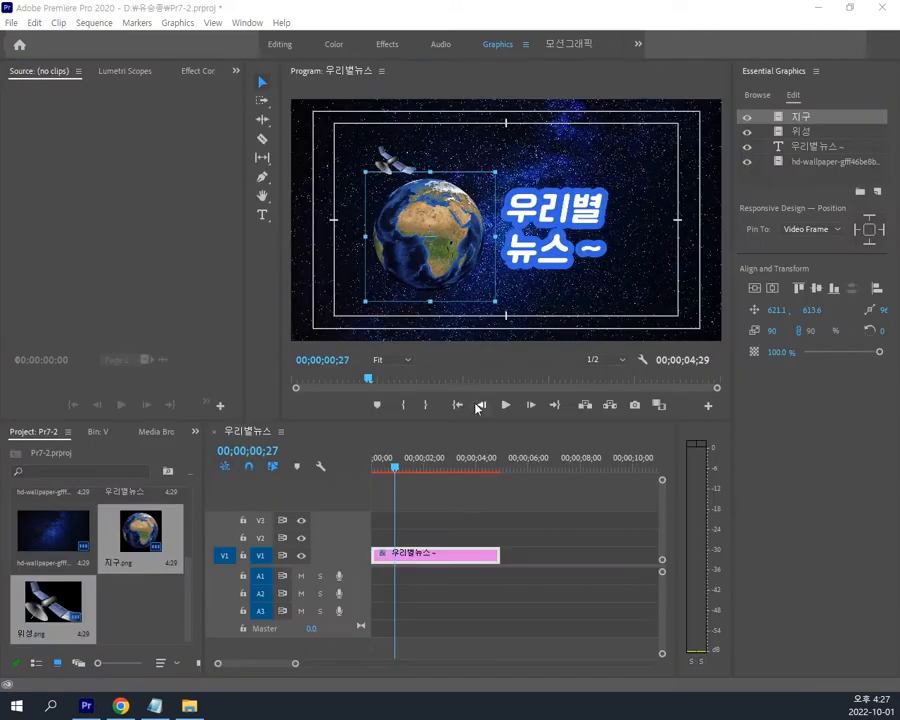
left_click_drag(477, 420, 477, 452)
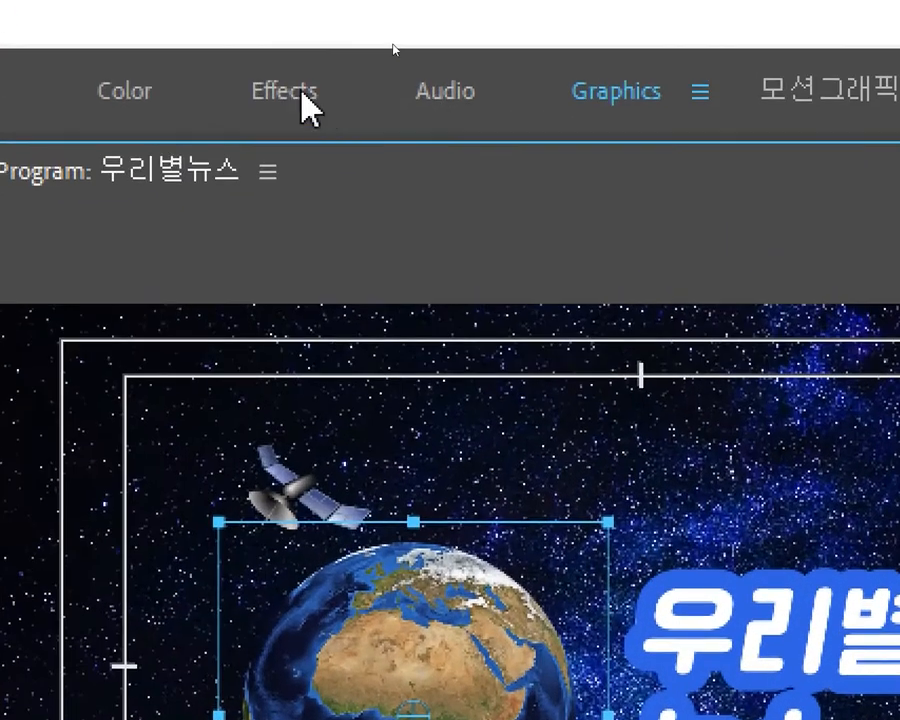
Switch to the Effects workspace, search the effects for "gau" and select Gaussian Blur.
left_click(392, 44)
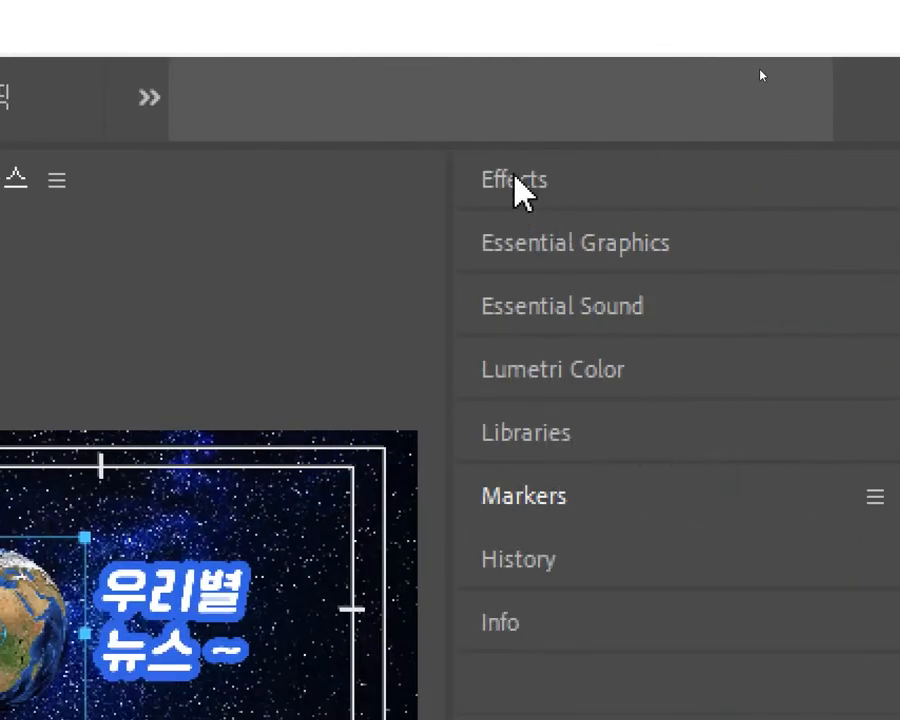
left_click(515, 178)
left_click(543, 222)
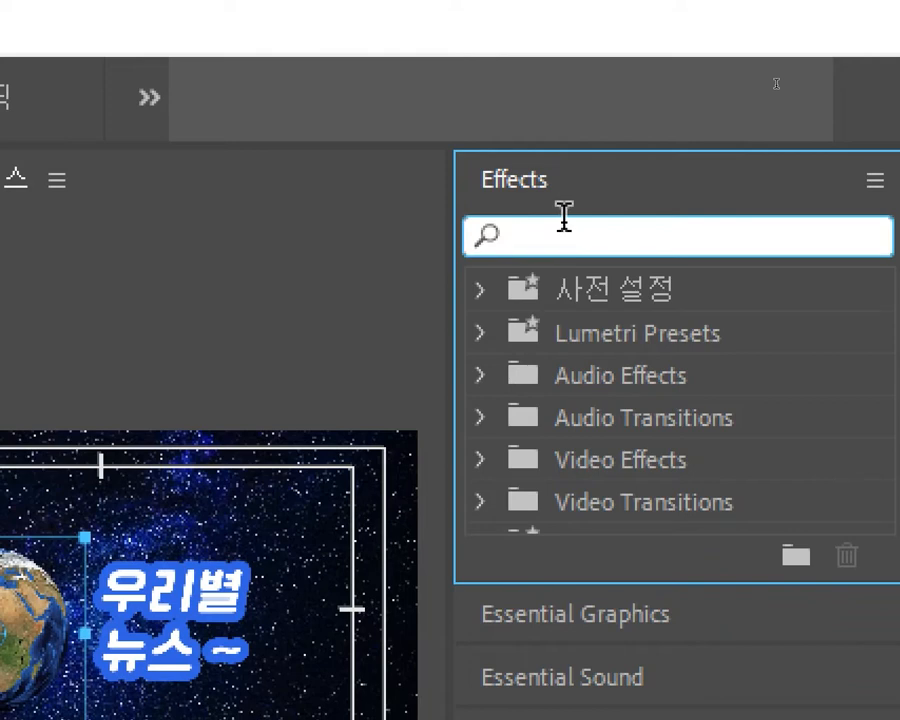
type("gau")
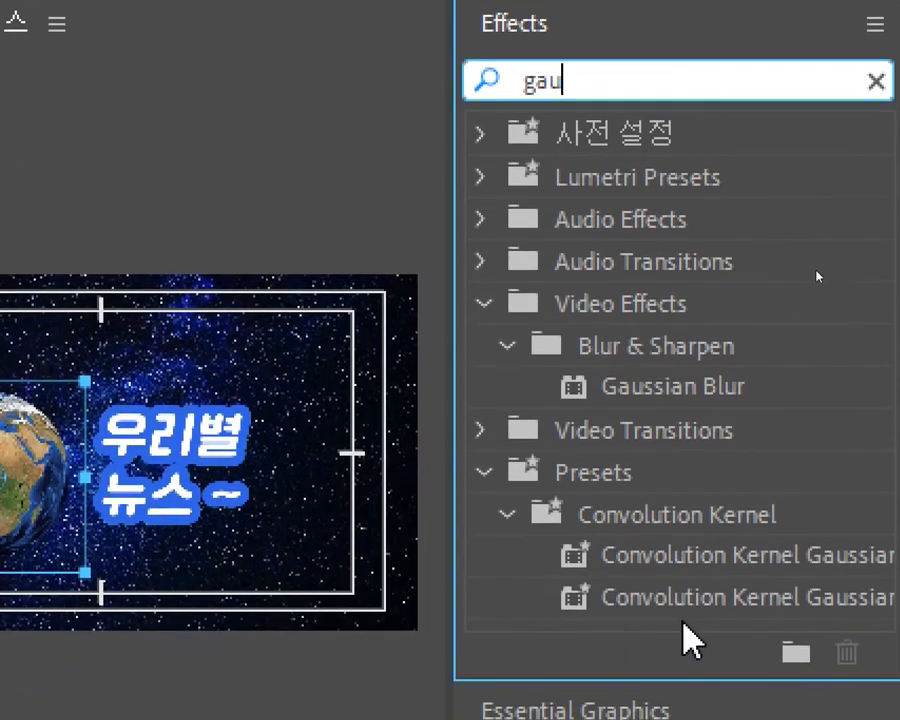
left_click(684, 396)
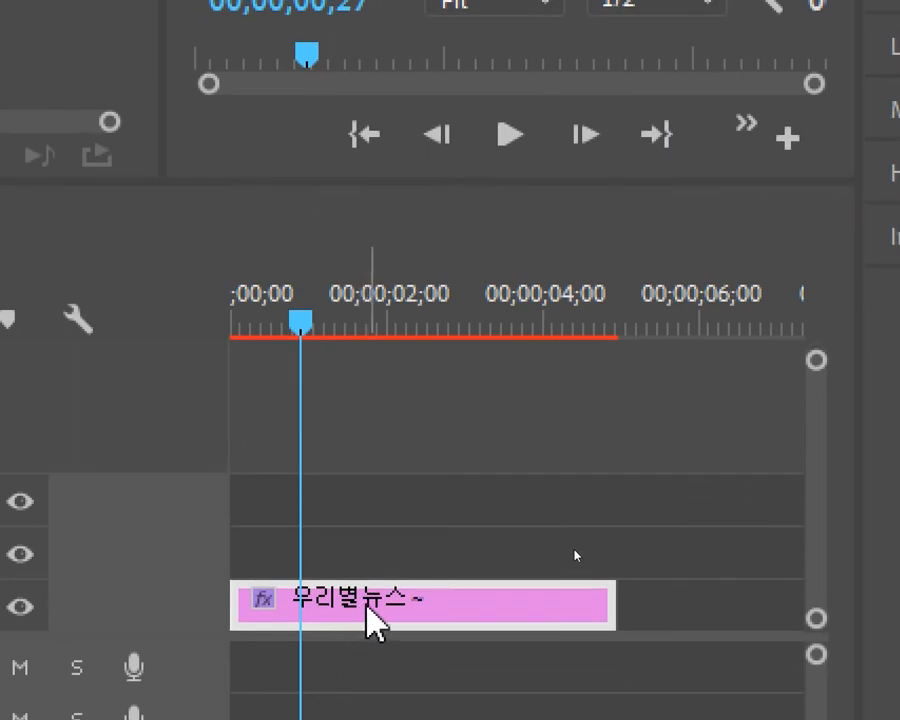
Apply the Gaussian Blur effect to the 우리별뉴스 ~ graphic clip on V1.
left_click(367, 607)
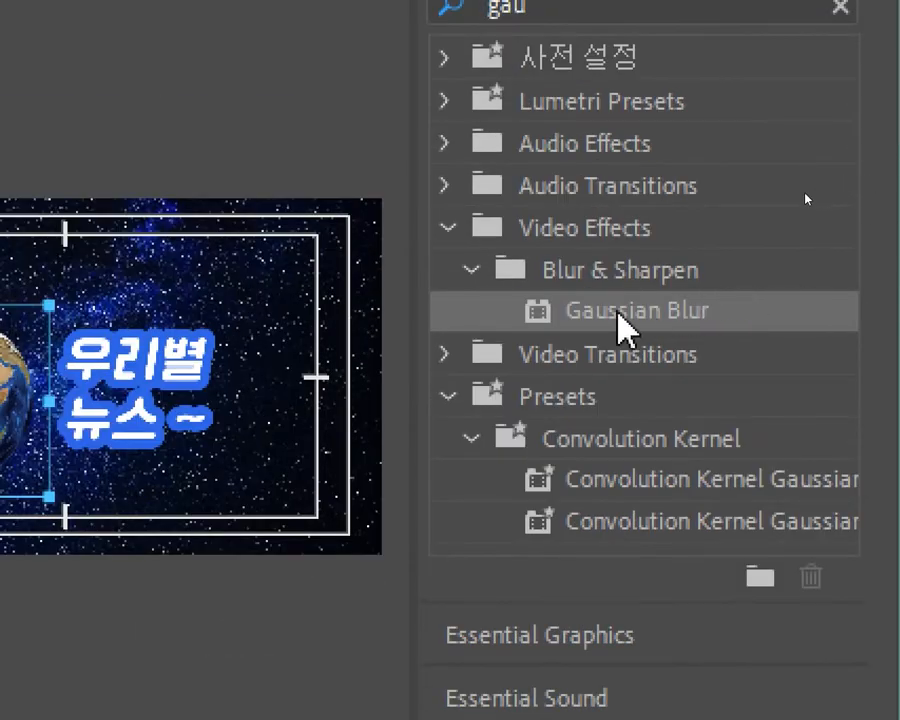
left_click_drag(612, 318, 0, 719)
left_click_drag(112, 645, 85, 719)
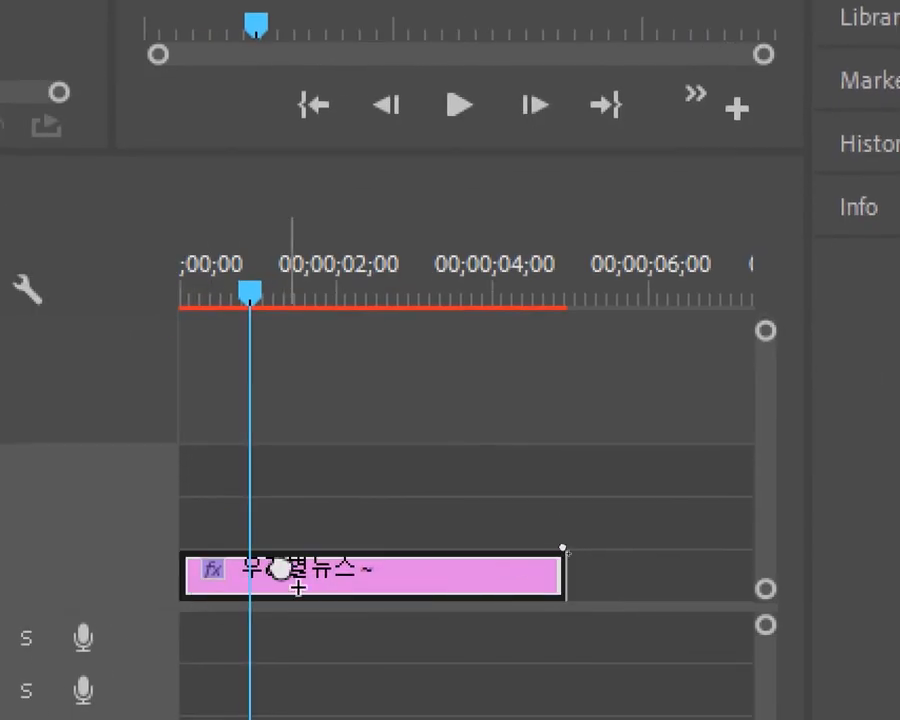
left_click_drag(281, 570, 280, 578)
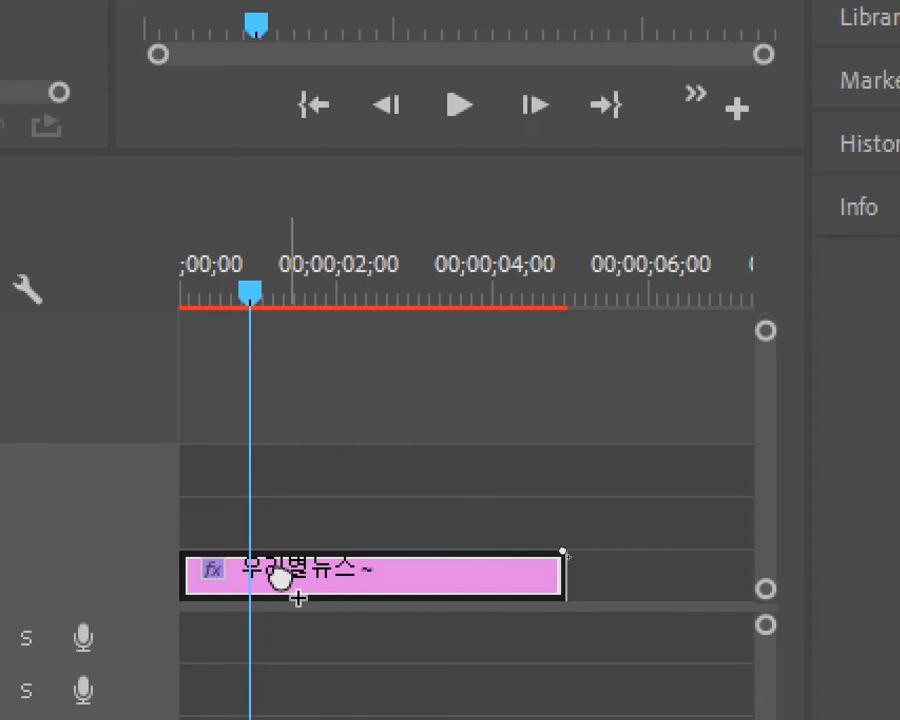
left_click_drag(280, 578, 290, 584)
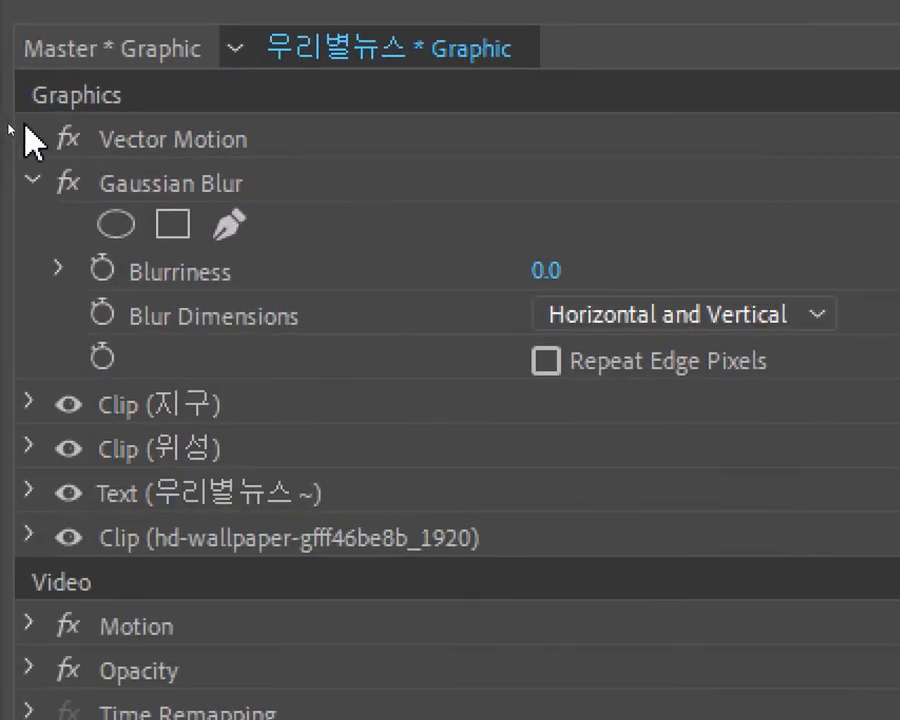
Enlarge the Program monitor beside the effect settings and raise Gaussian Blur's Blurriness until the whole graphic is strongly blurred.
left_click(38, 180)
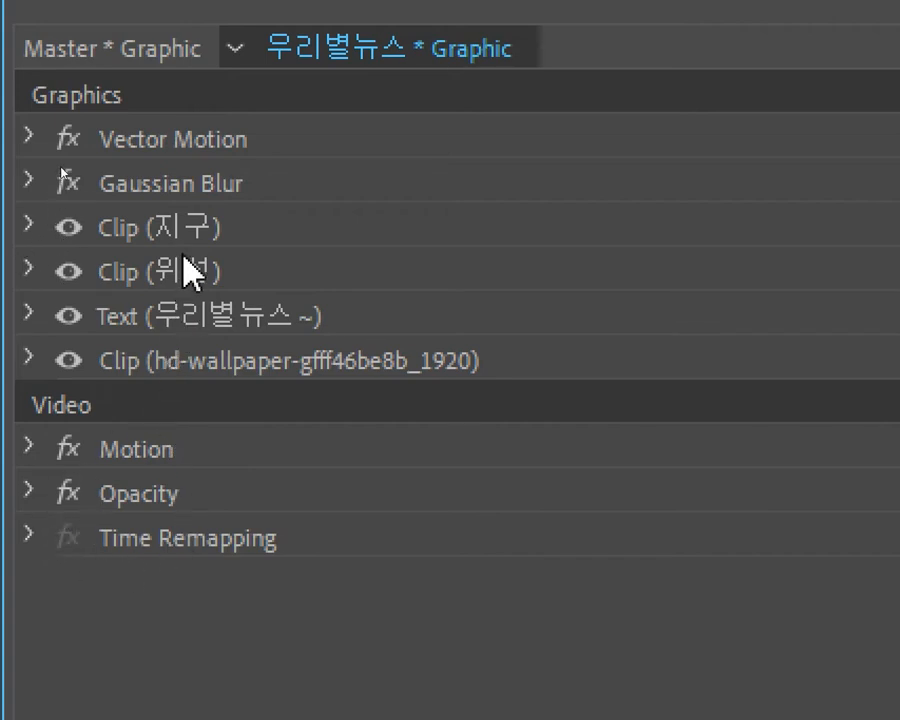
left_click(184, 189)
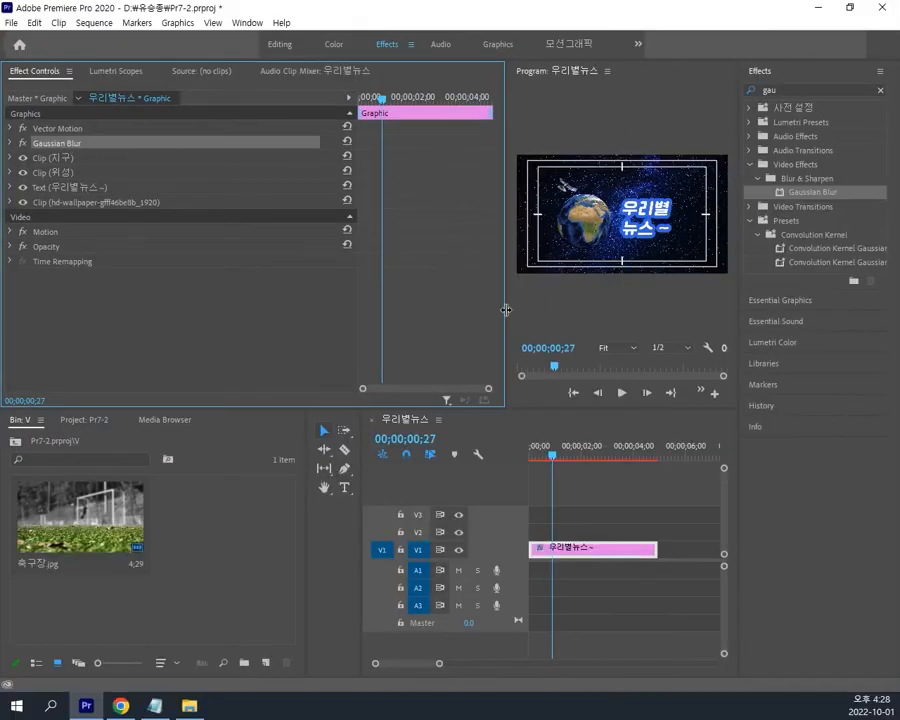
left_click_drag(358, 282, 262, 281)
left_click_drag(506, 382, 361, 374)
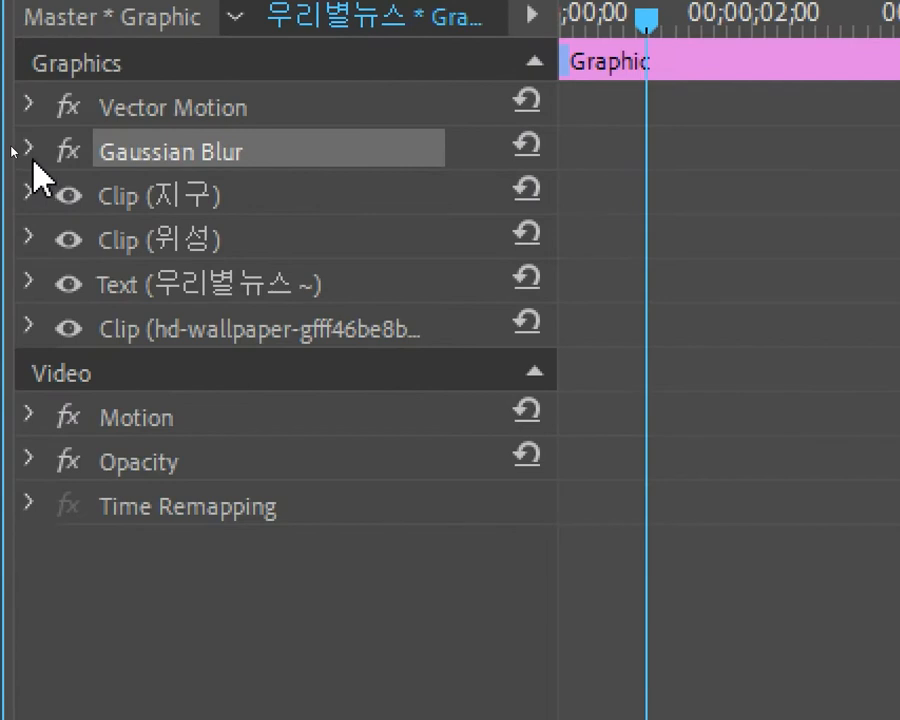
left_click(29, 151)
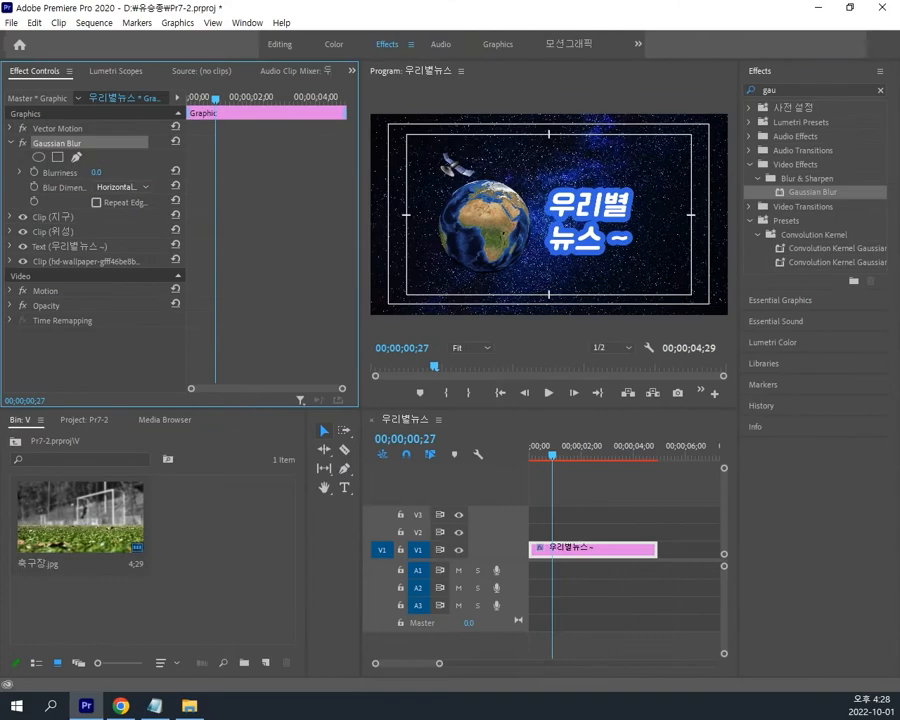
left_click_drag(98, 172, 157, 172)
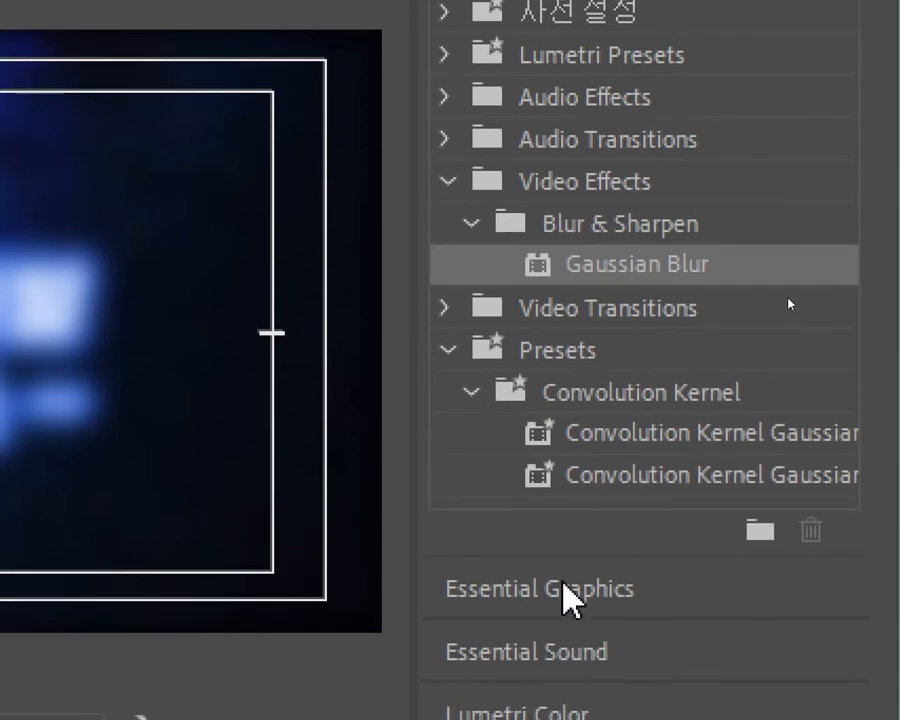
Show the graphic's layers in Essential Graphics and place Gaussian Blur between the 지구 and 위성 layers.
left_click(562, 588)
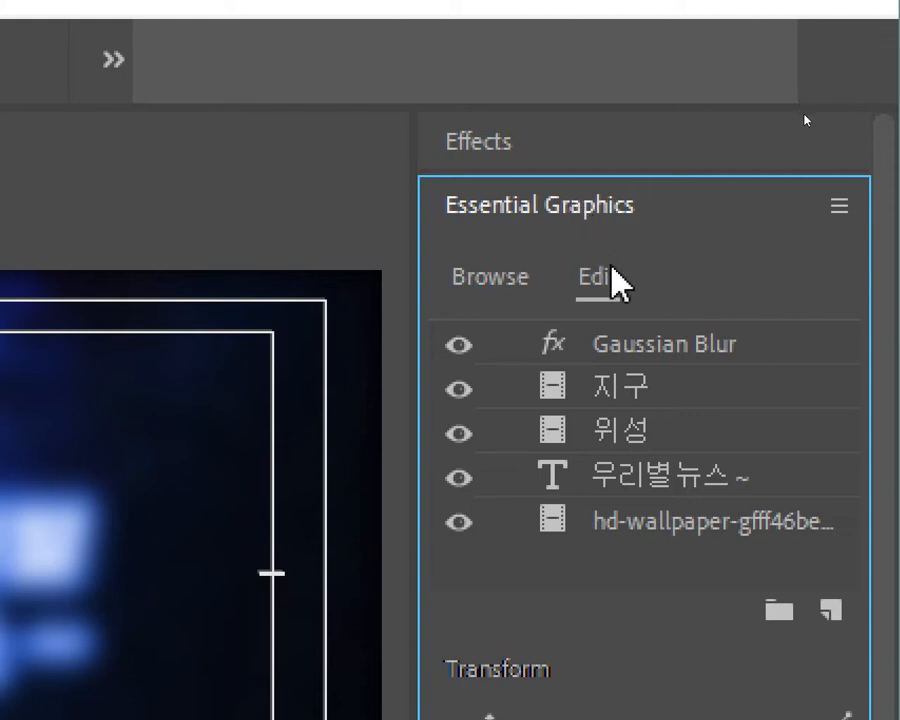
left_click(627, 356)
left_click_drag(637, 356, 621, 411)
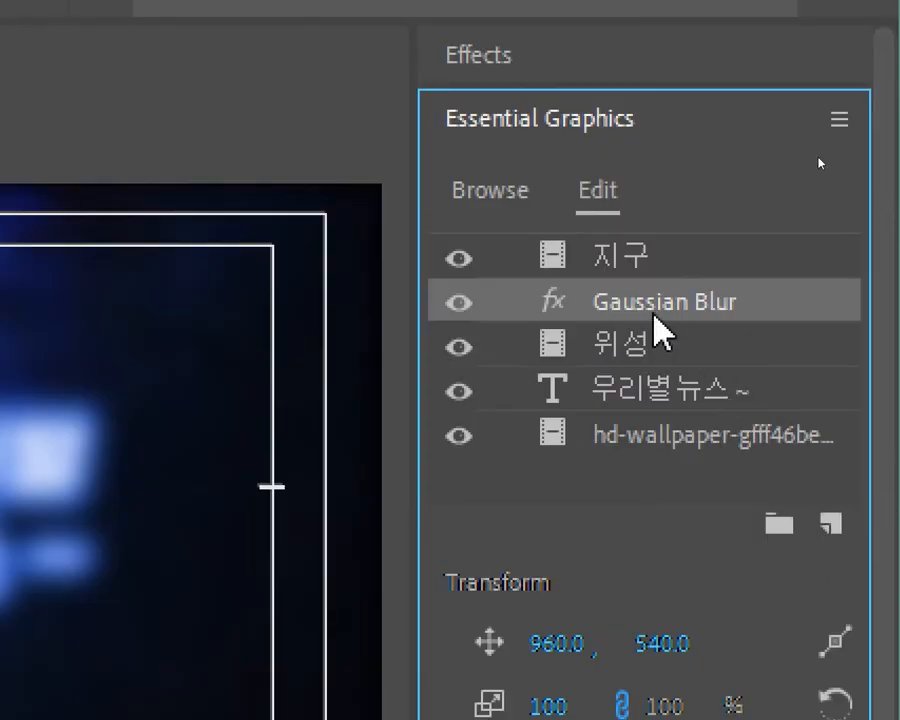
left_click_drag(660, 310, 663, 374)
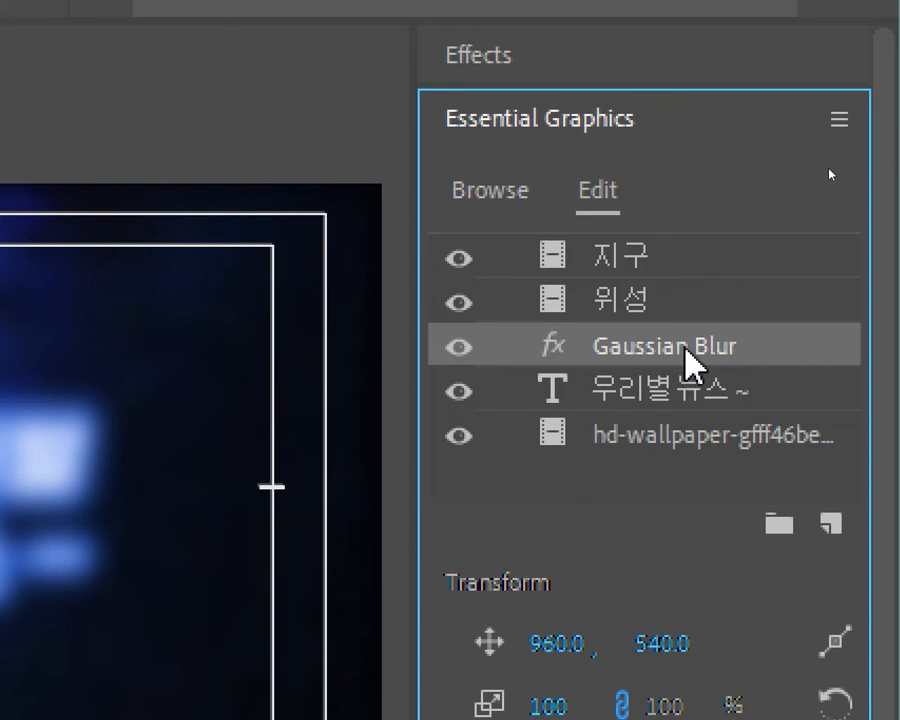
left_click_drag(688, 360, 663, 346)
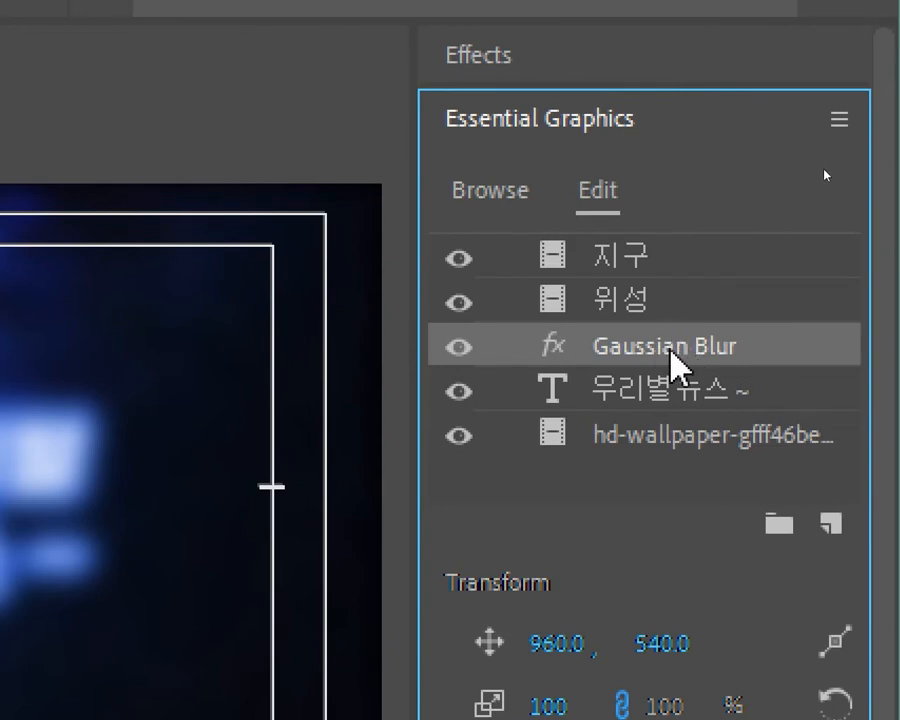
left_click_drag(675, 362, 669, 300)
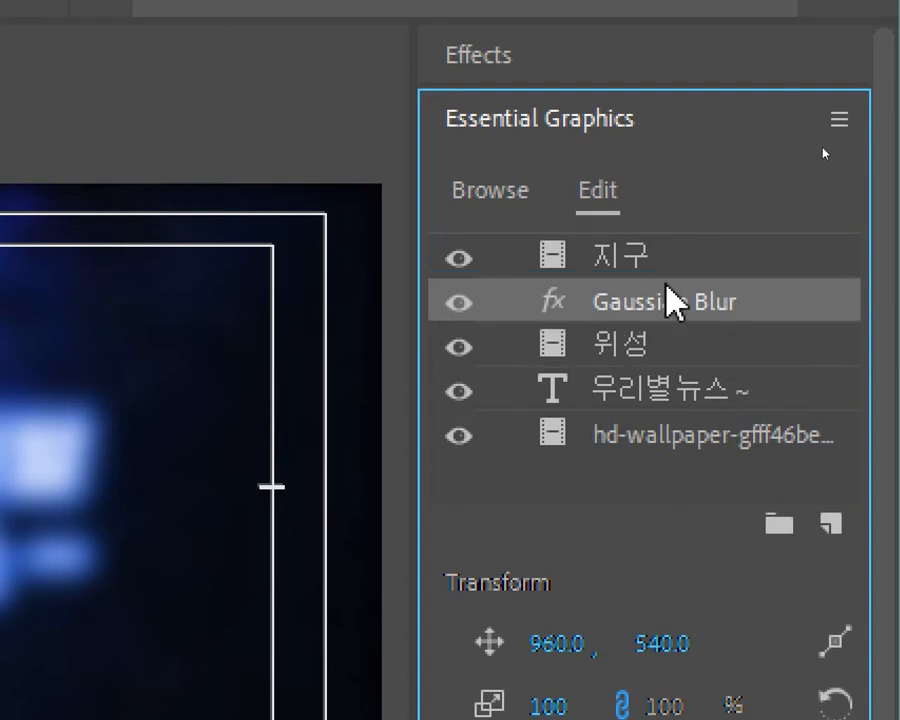
Select the Gaussian Blur and 위성 layers together and put them into a new group.
double_click(666, 305)
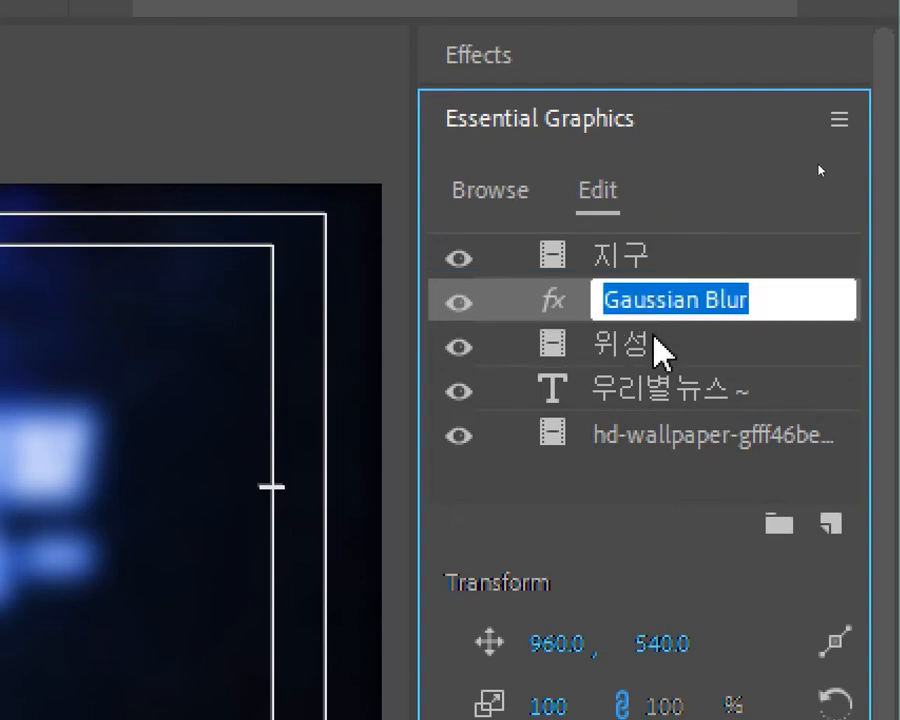
left_click(654, 336)
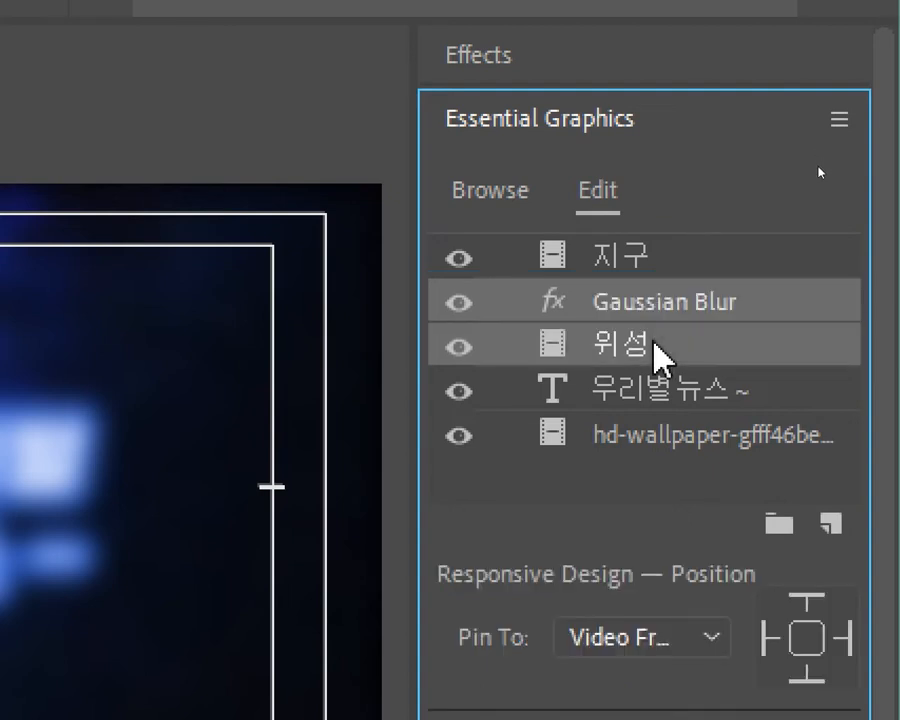
left_click(779, 527)
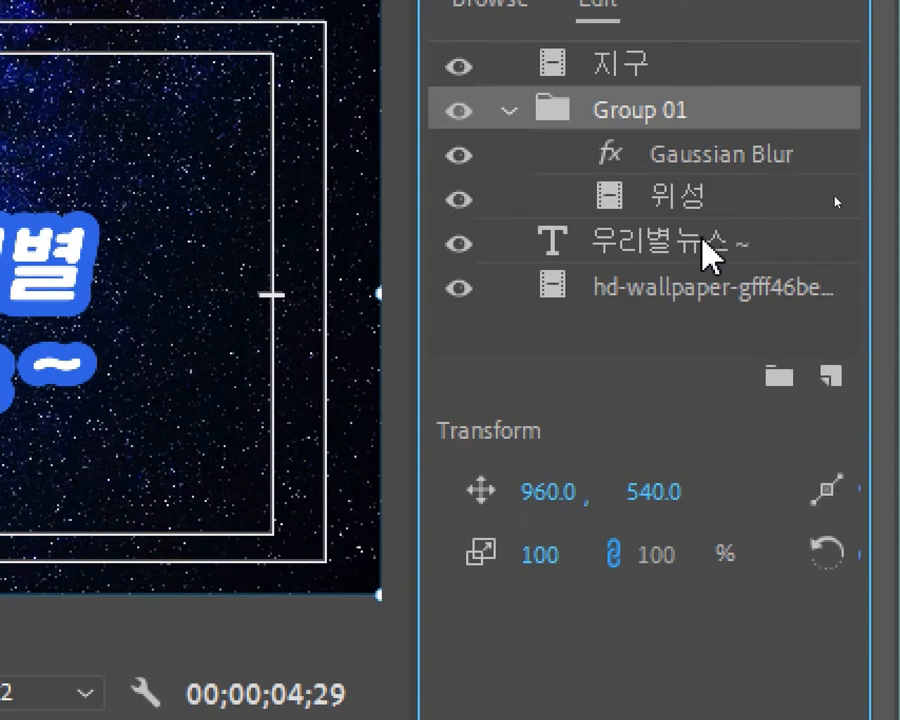
Move the hd-wallpaper background layer into Group 01 directly below Gaussian Blur, and place the group beneath the 우리별뉴스 ~ text layer.
left_click(708, 290)
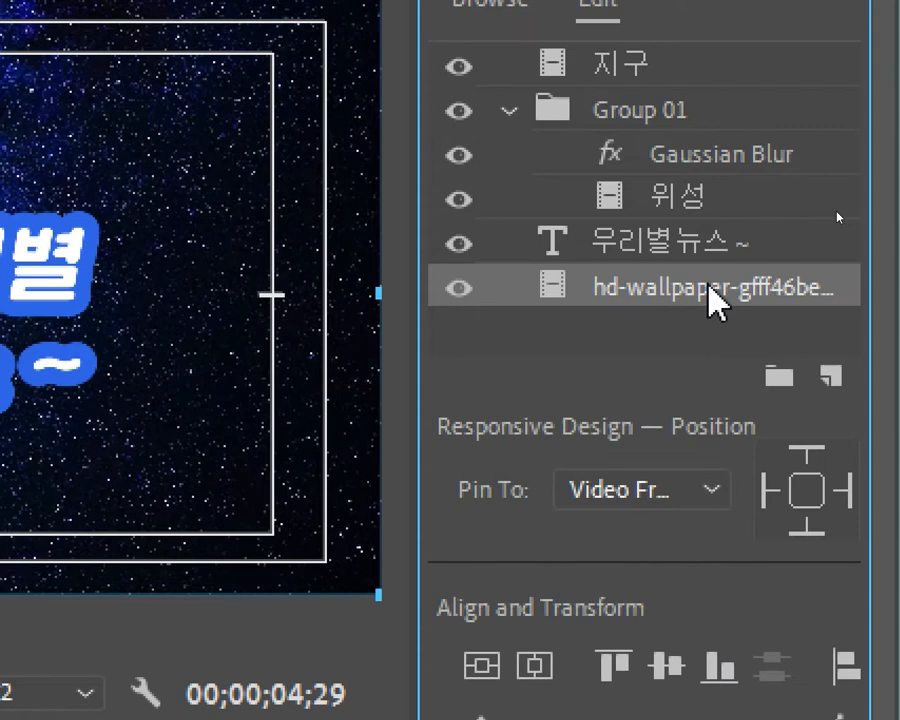
left_click_drag(708, 287, 703, 185)
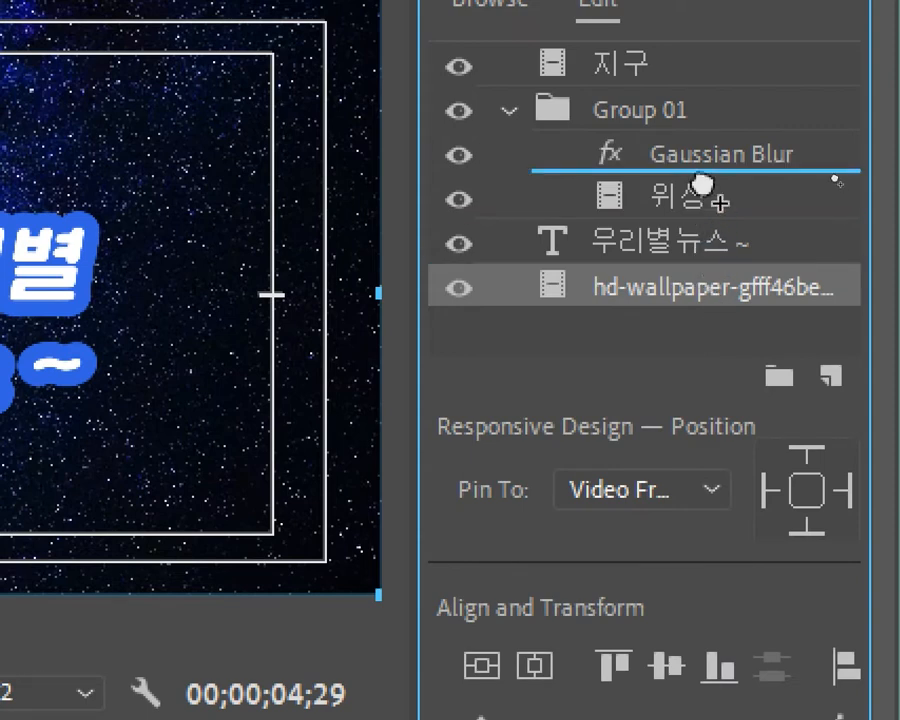
left_click_drag(703, 185, 706, 192)
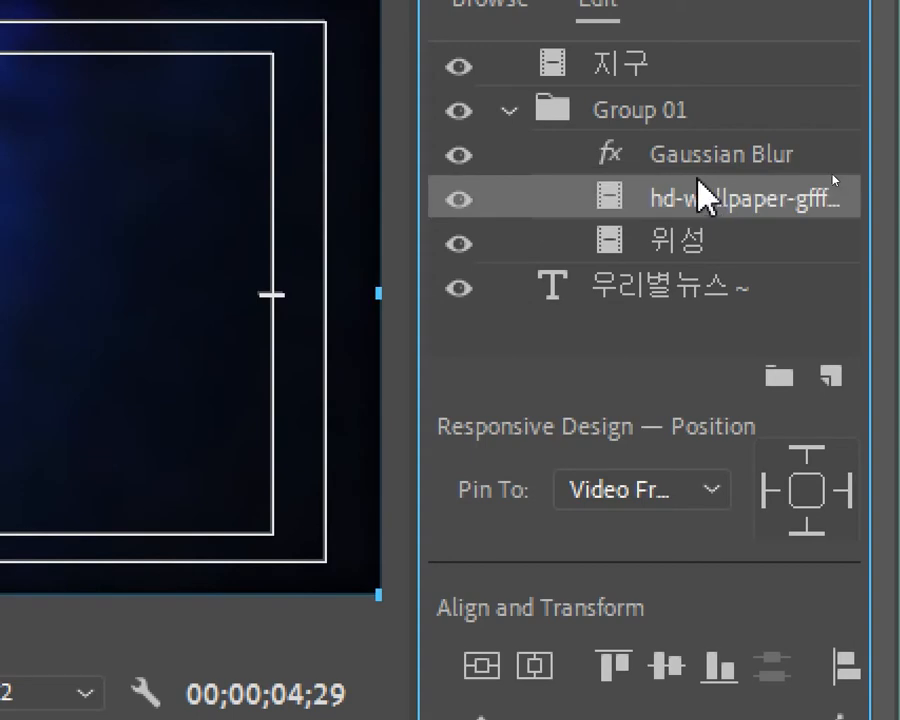
left_click_drag(651, 119, 647, 325)
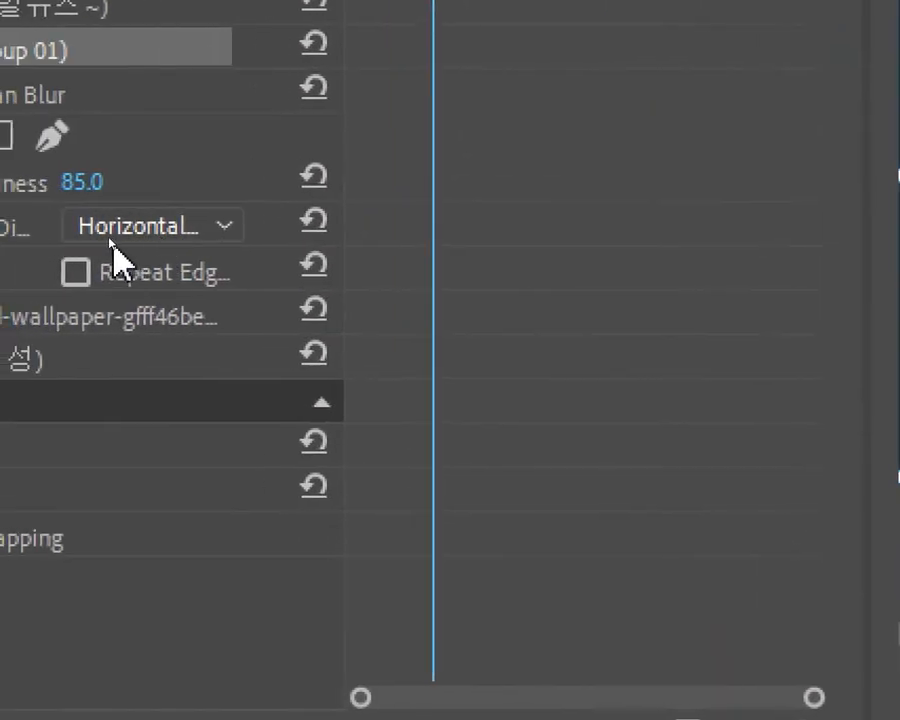
Vary Gaussian Blur's Blurriness on Group 01 to 62 and 0, and leave it at 2.
left_click_drag(82, 183, 59, 183)
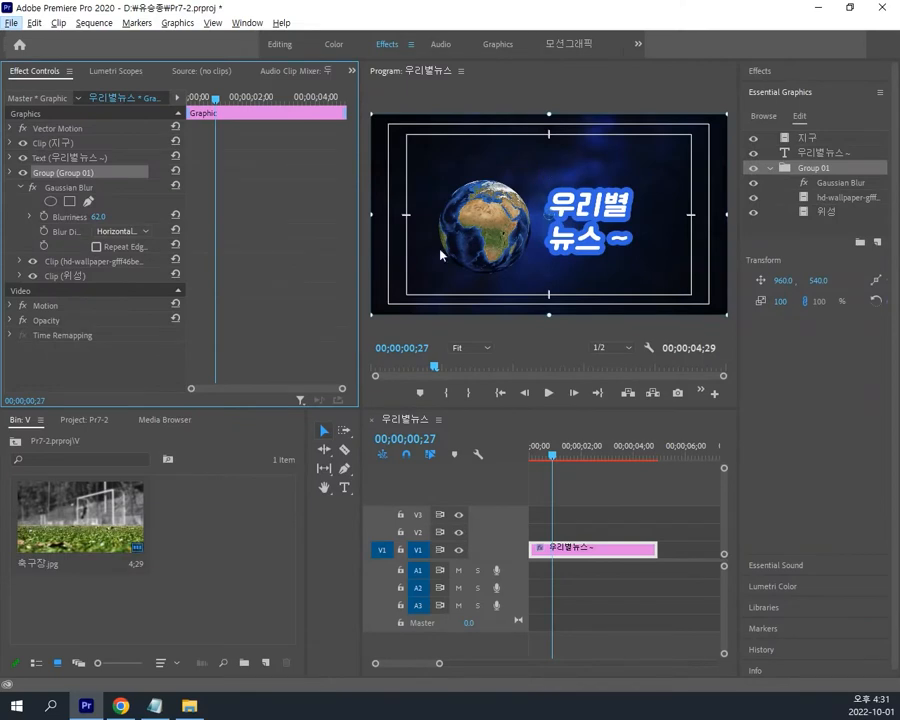
left_click_drag(97, 216, 33, 216)
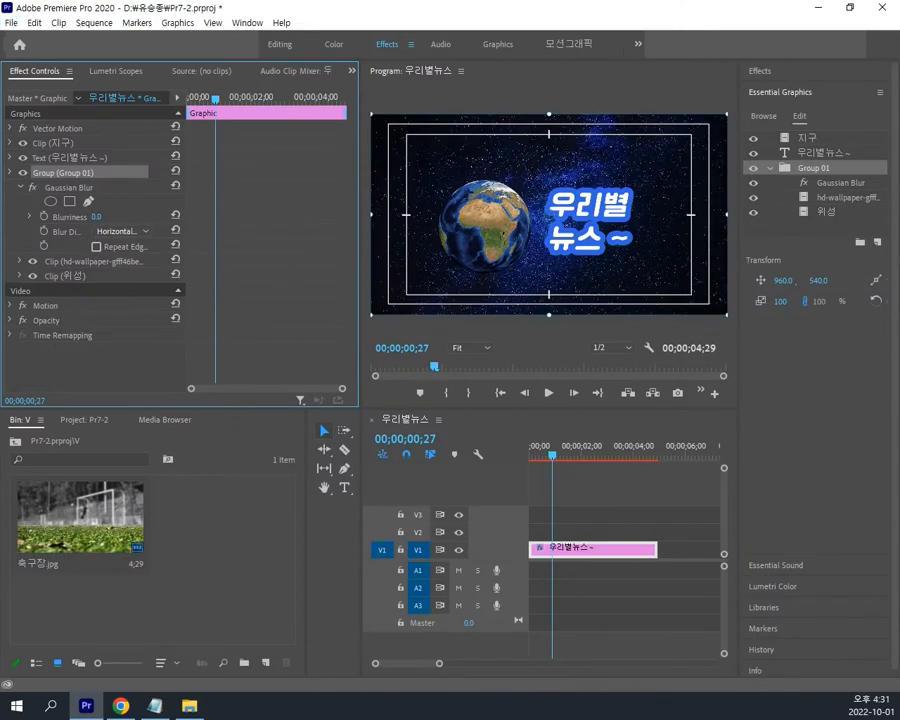
left_click_drag(97, 216, 98, 216)
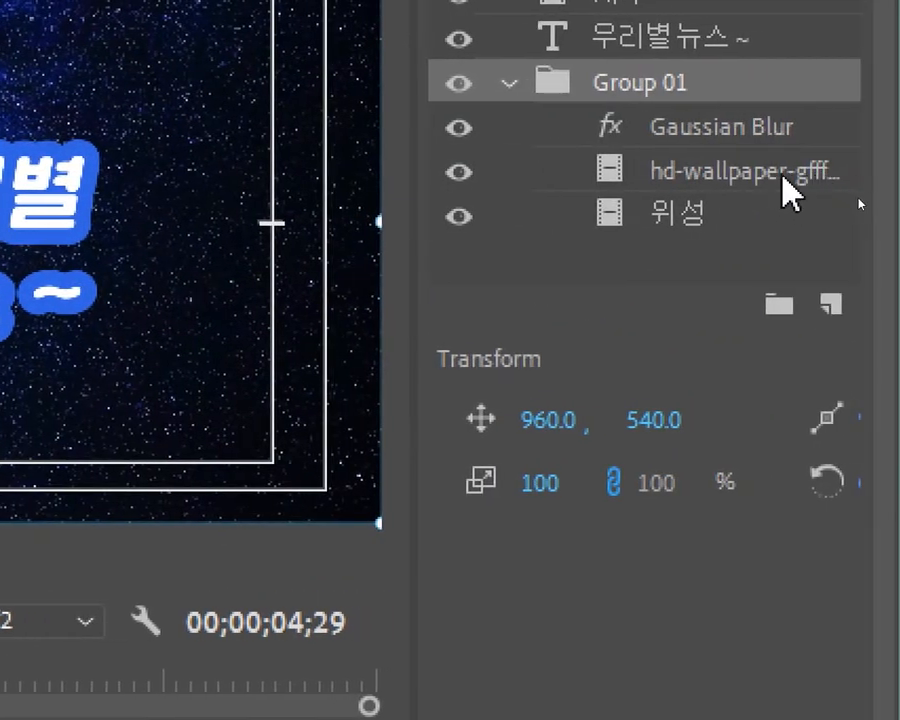
Take the hd-wallpaper layer out of Group 01 and put it back inside the group beneath the 위성 layer.
left_click(732, 172)
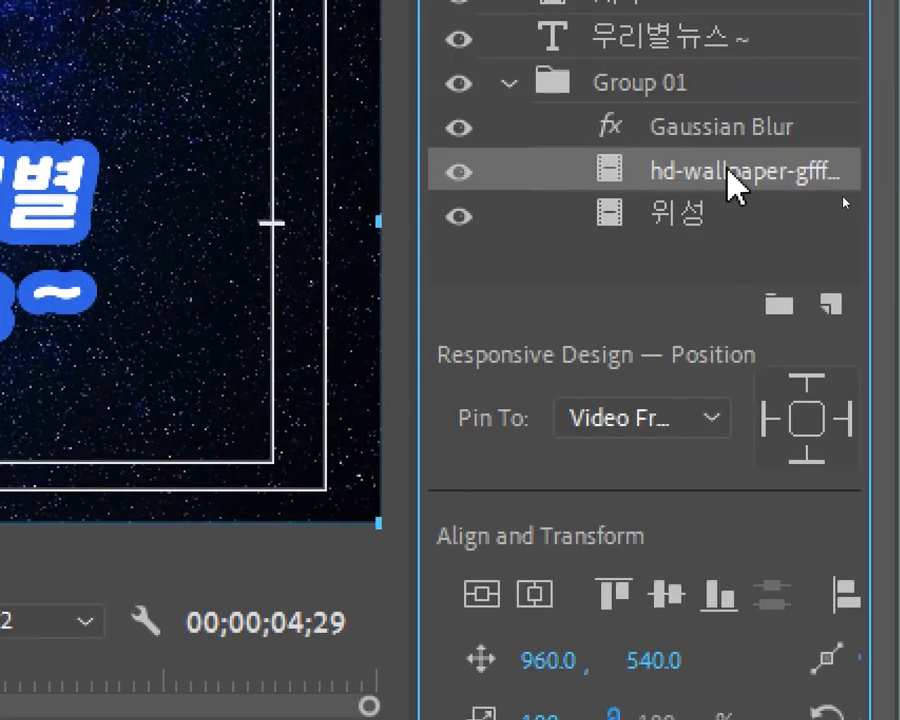
left_click_drag(730, 172, 722, 240)
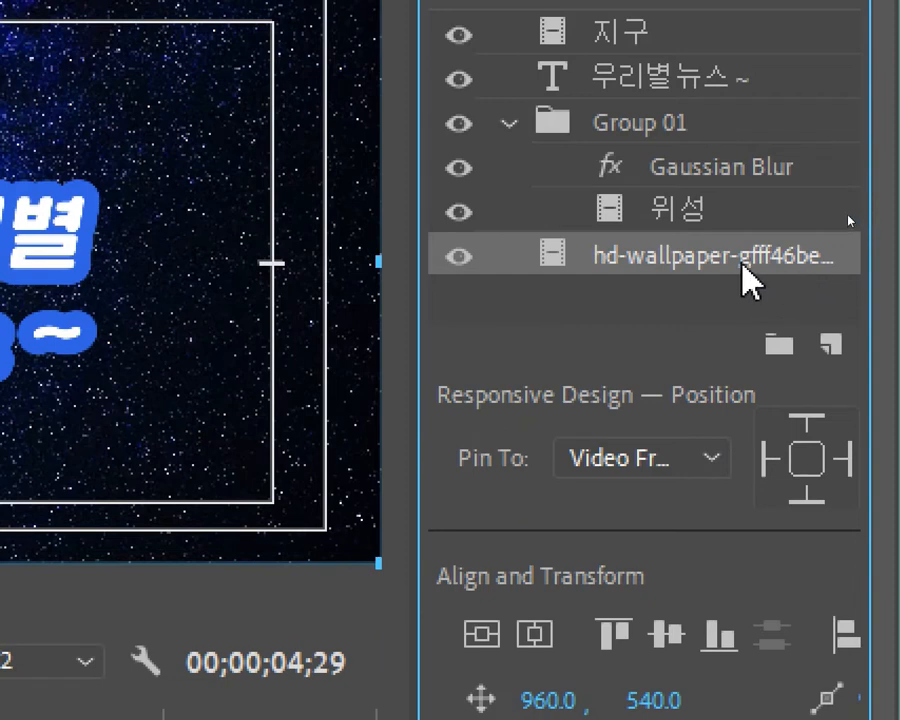
left_click_drag(747, 275, 681, 203)
left_click(704, 260)
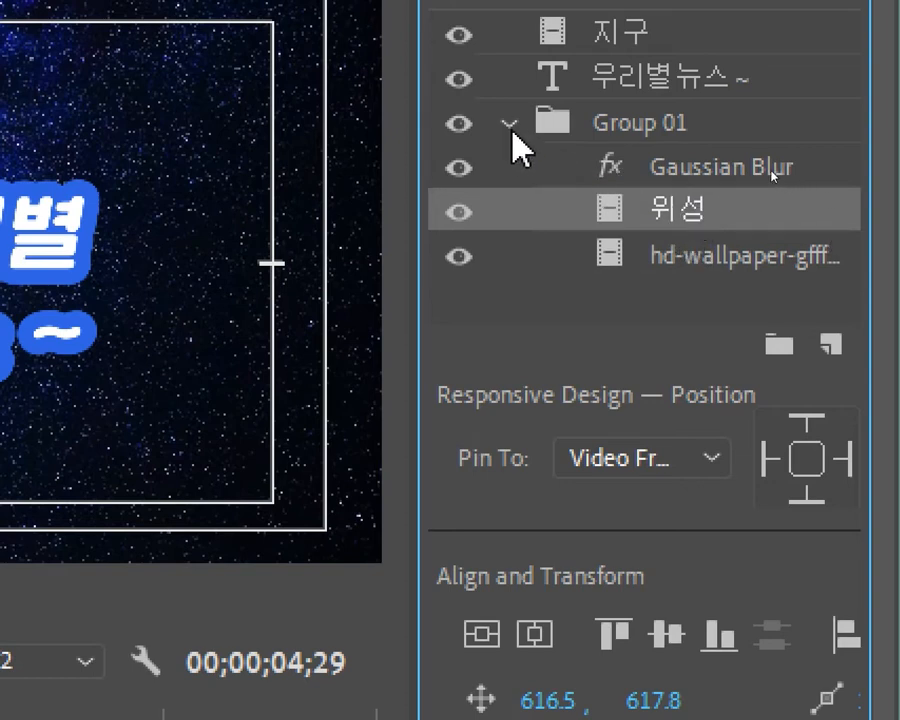
left_click(663, 172)
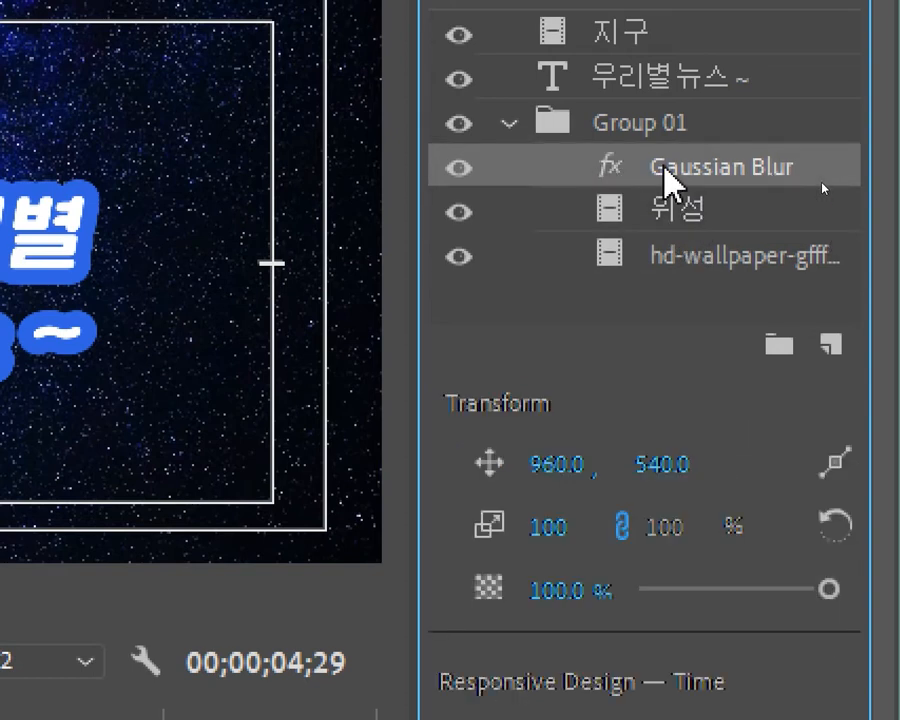
left_click(672, 205)
left_click(675, 250)
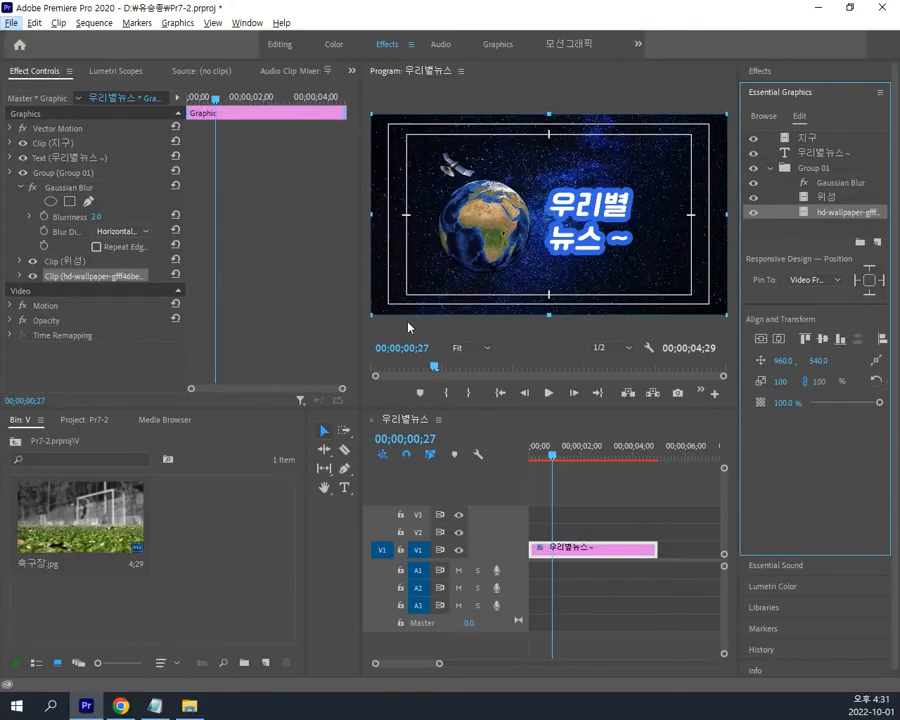
Enlarge the Program monitor and raise Gaussian Blur's Blurriness on Group 01 to 34.
left_click(500, 415)
left_click_drag(499, 408, 499, 515)
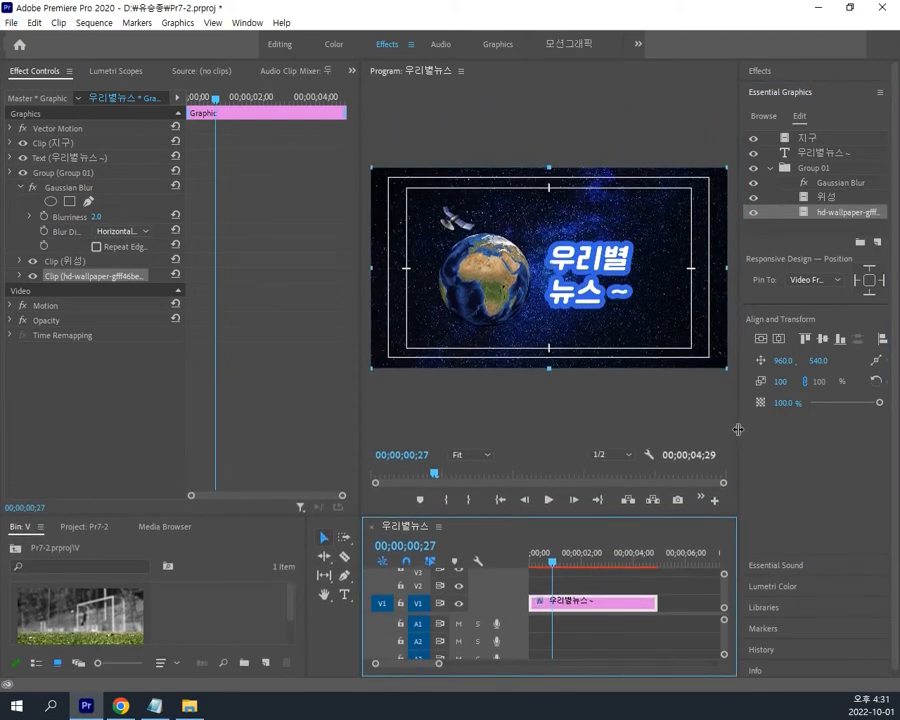
left_click_drag(358, 410, 281, 413)
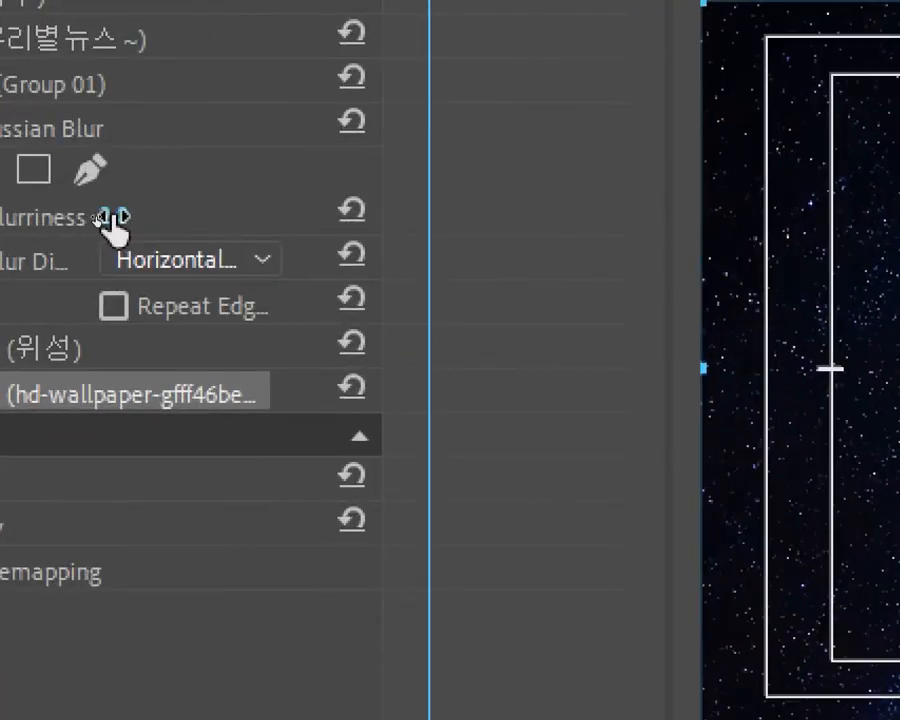
left_click_drag(110, 217, 160, 215)
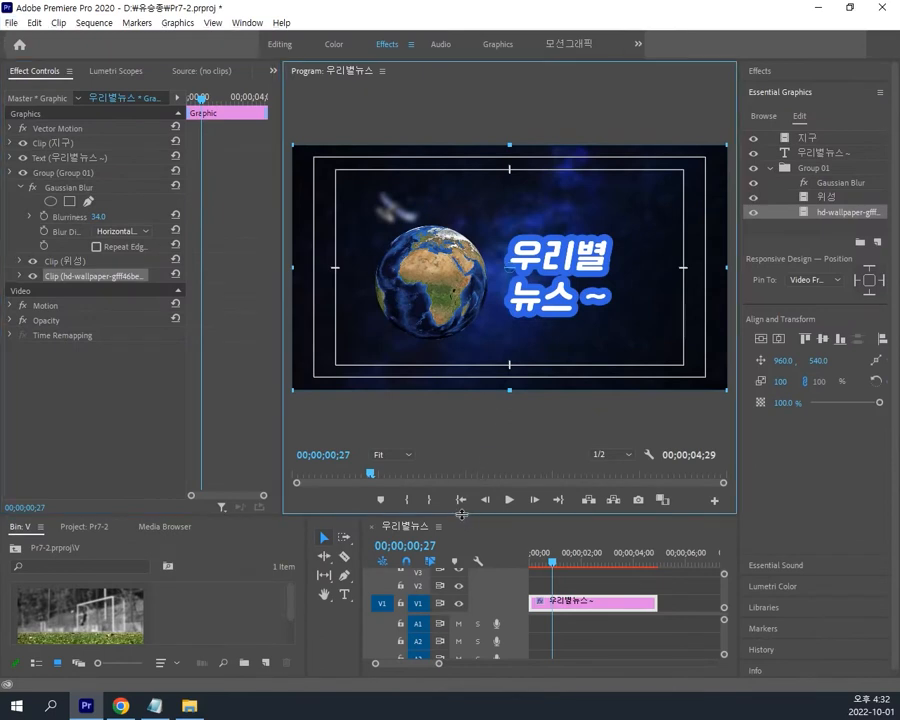
Enlarge the Program monitor further in height and width, and save the project.
left_click_drag(463, 516, 463, 553)
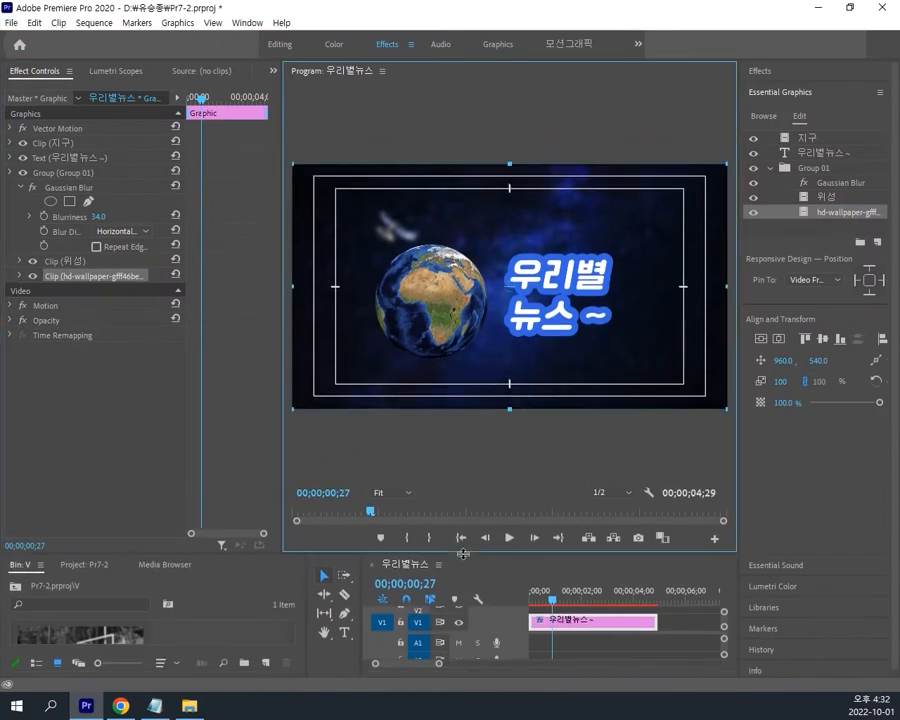
left_click_drag(283, 428, 151, 432)
key("ctrl+s")
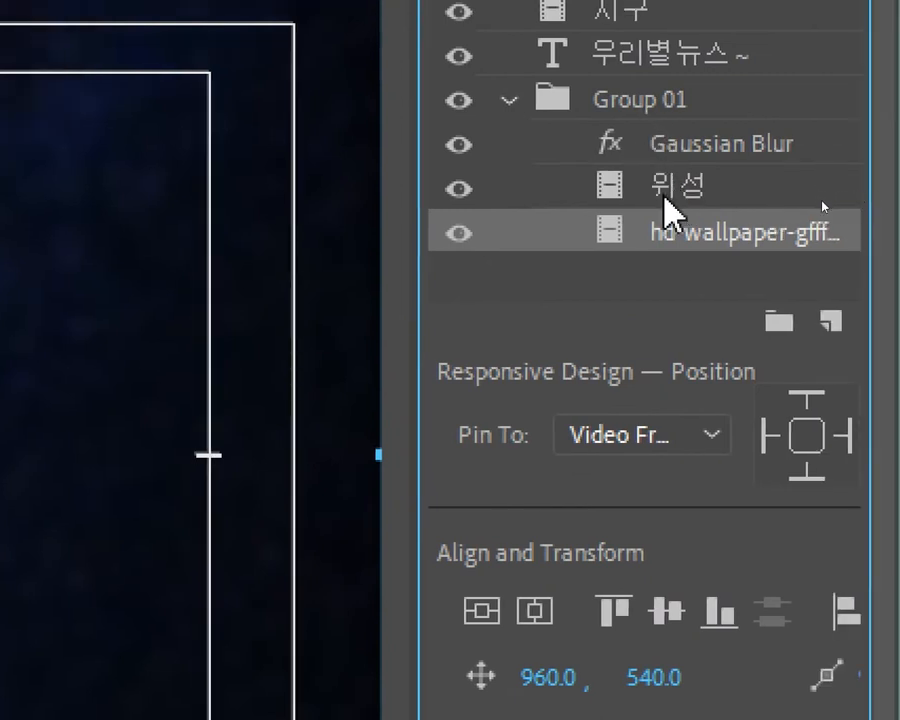
Move the hd-wallpaper layer out of Group 01, collapse the group and place it above the 지구 layer.
left_click_drag(663, 241, 641, 80)
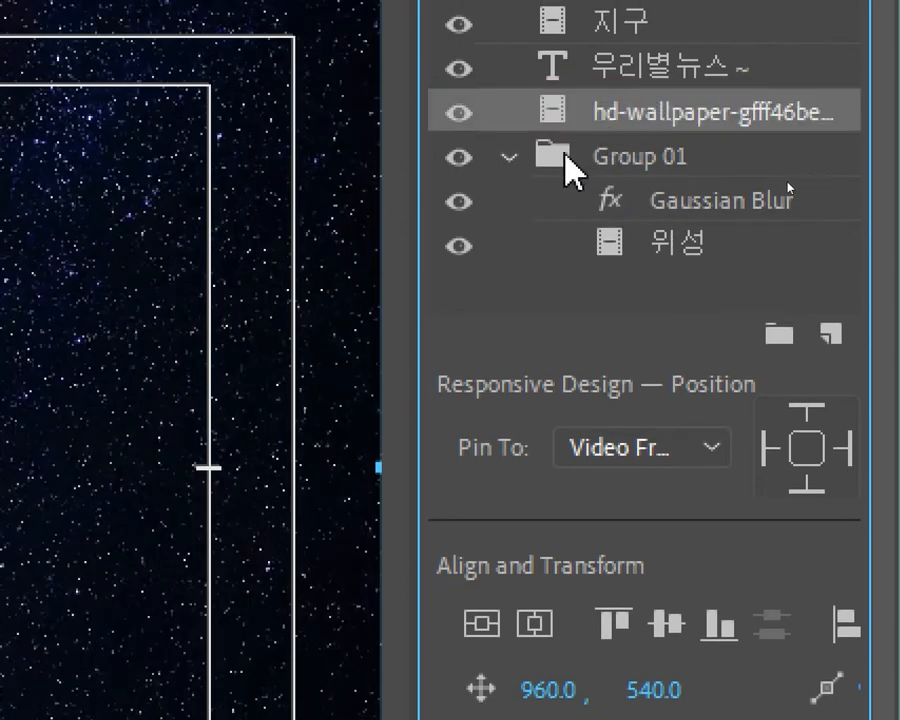
left_click(512, 156)
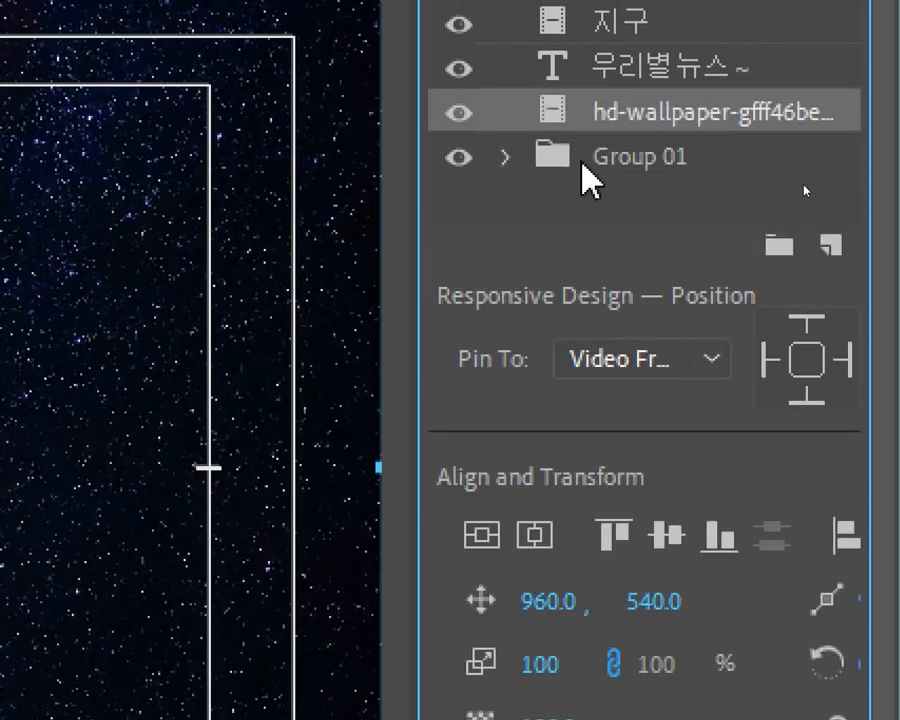
left_click(640, 160)
left_click_drag(648, 178, 640, 14)
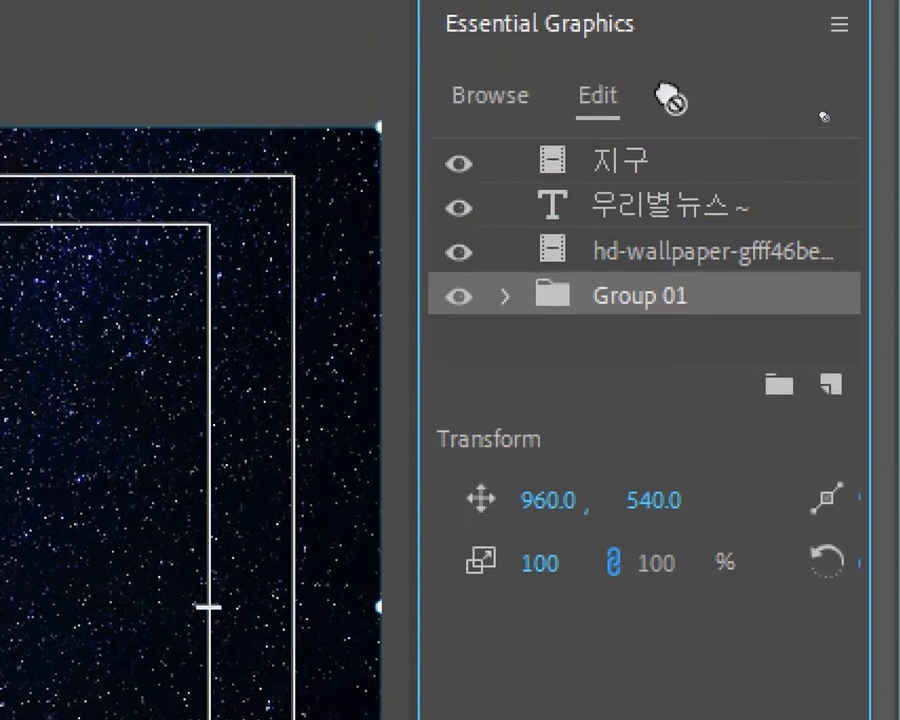
left_click_drag(637, 152, 639, 150)
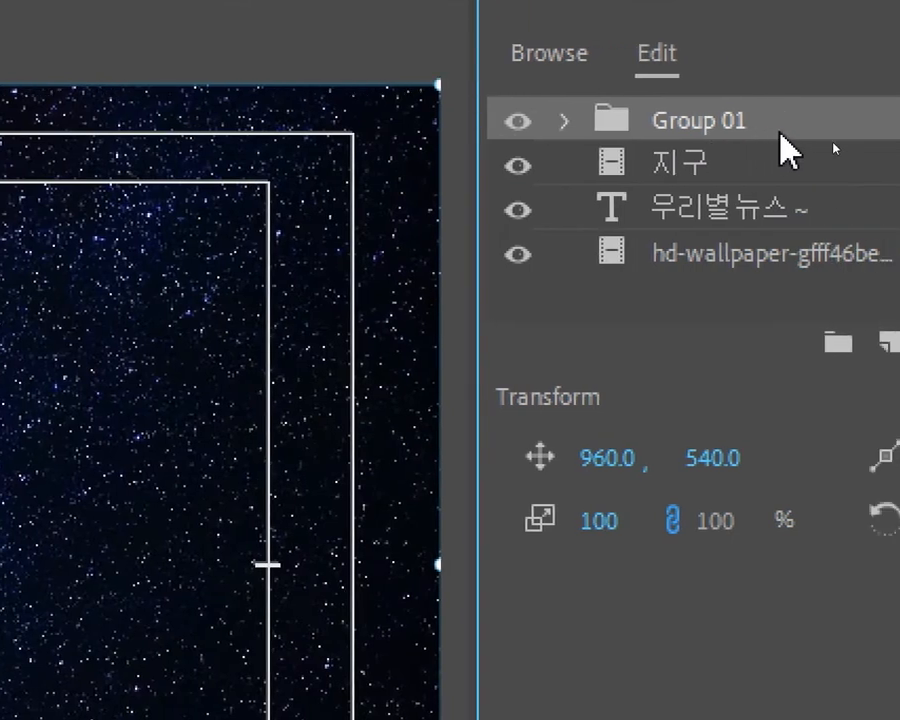
Expand Group 01, move Gaussian Blur out above the group, and return it inside the group above 위성.
left_click(565, 120)
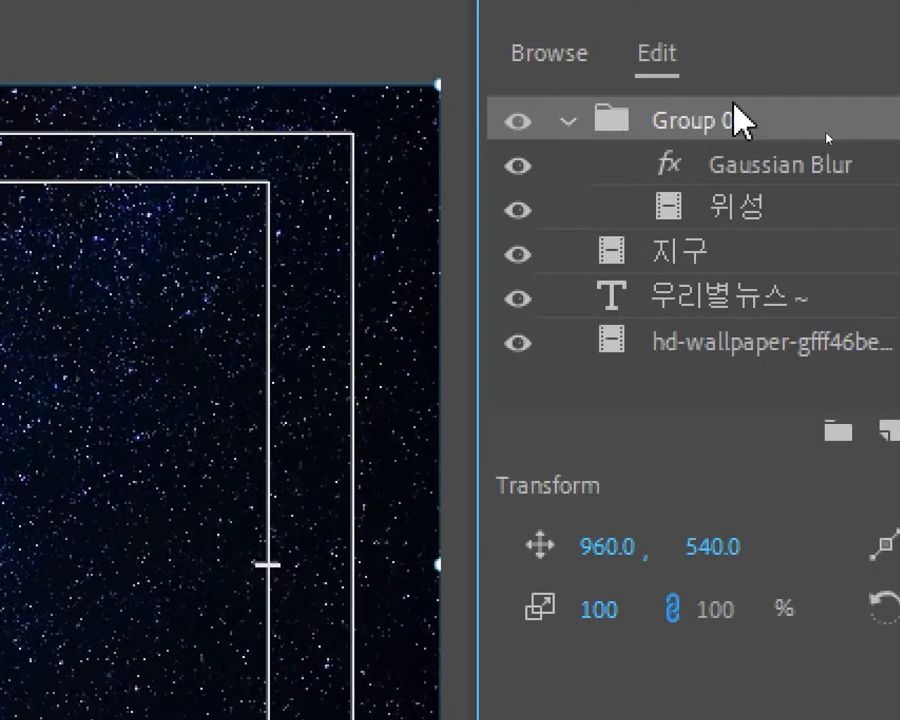
left_click(768, 176)
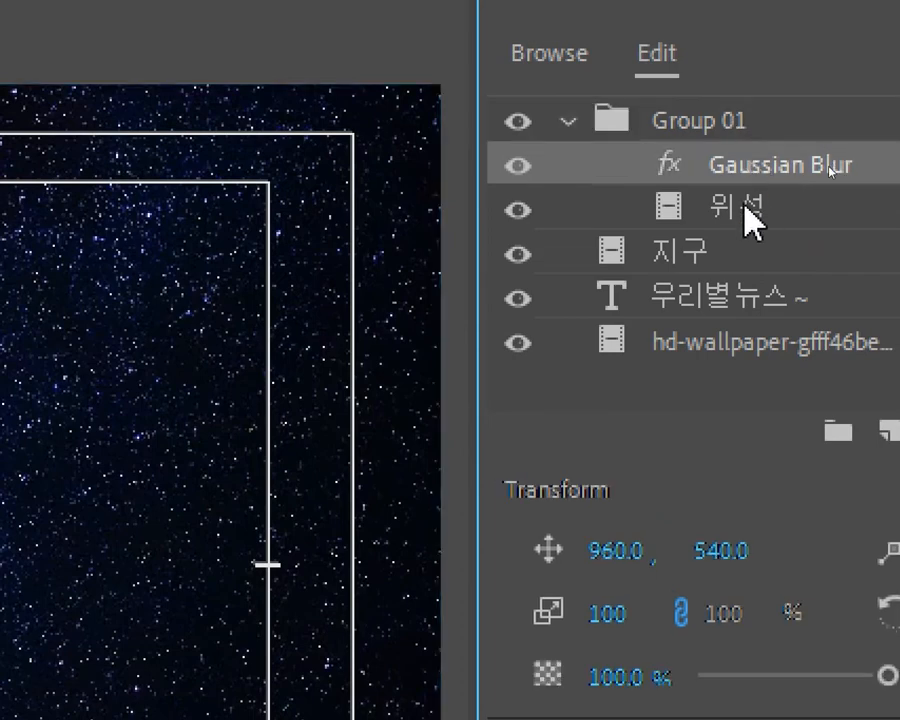
left_click(752, 218)
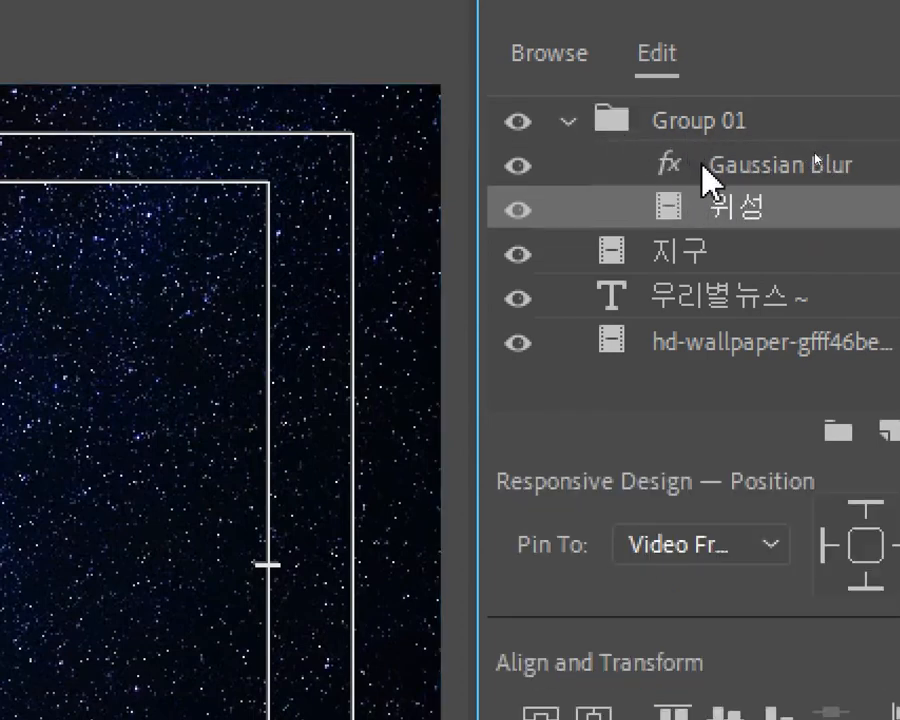
left_click(714, 168)
left_click_drag(715, 170, 720, 122)
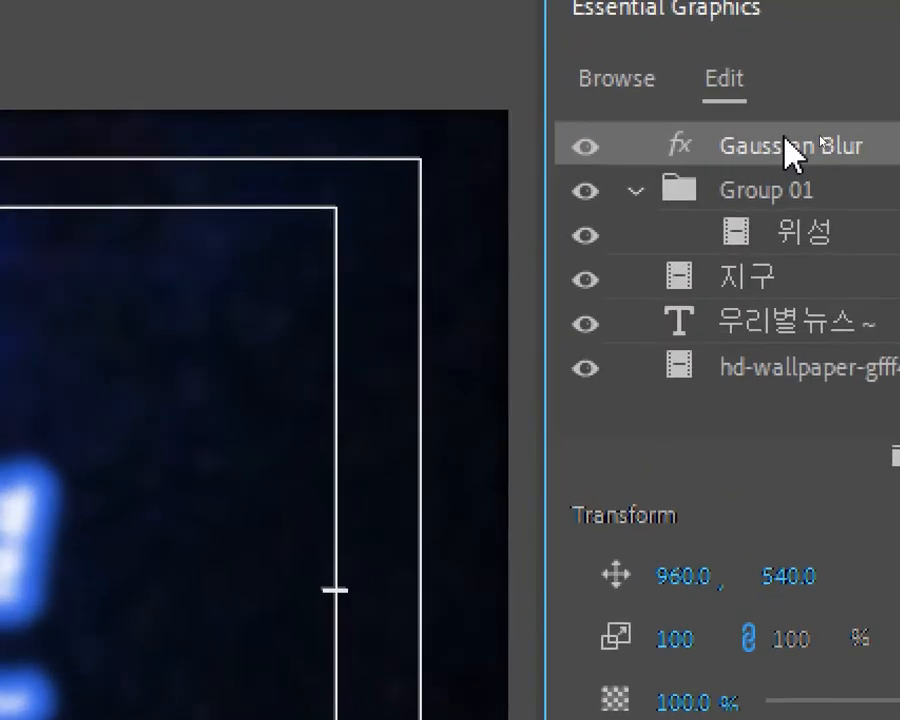
left_click_drag(785, 155, 770, 212)
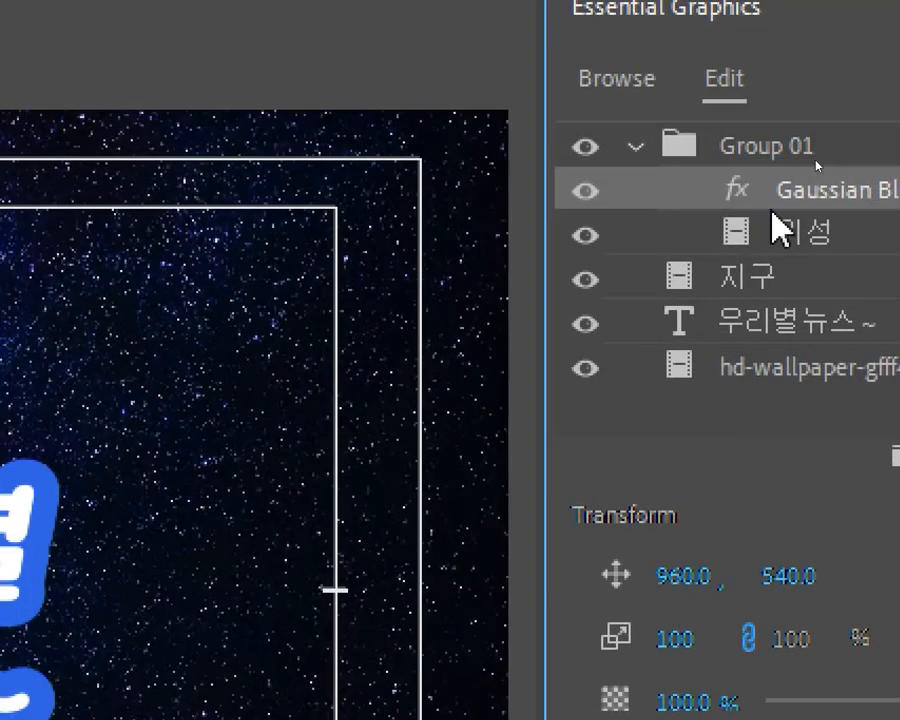
Rename Group 01 as 효박.
left_click(764, 163)
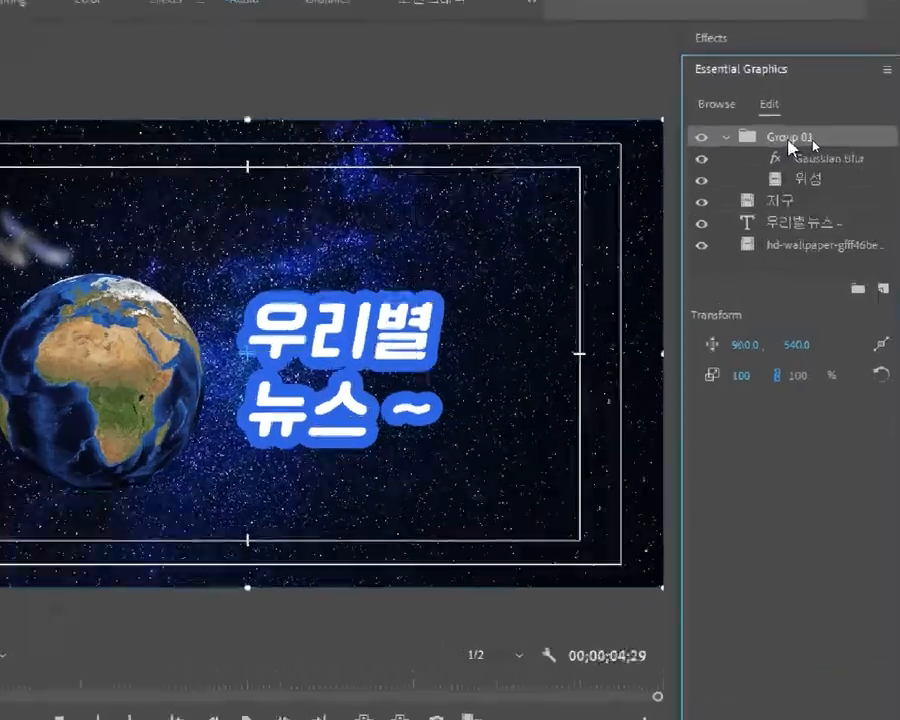
double_click(814, 142)
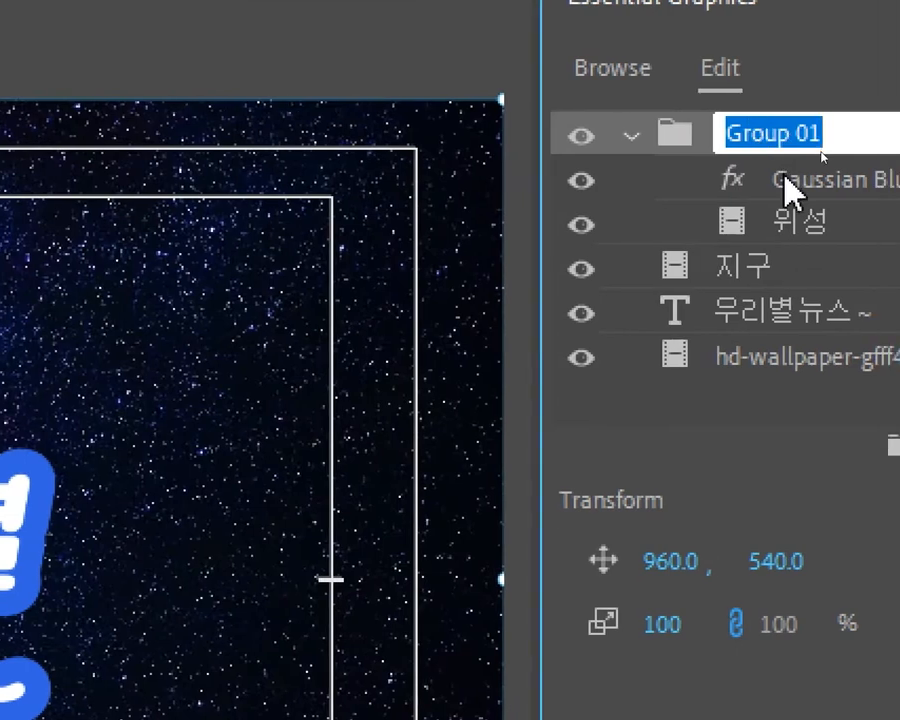
type("g")
key("BackSpace")
type("효")
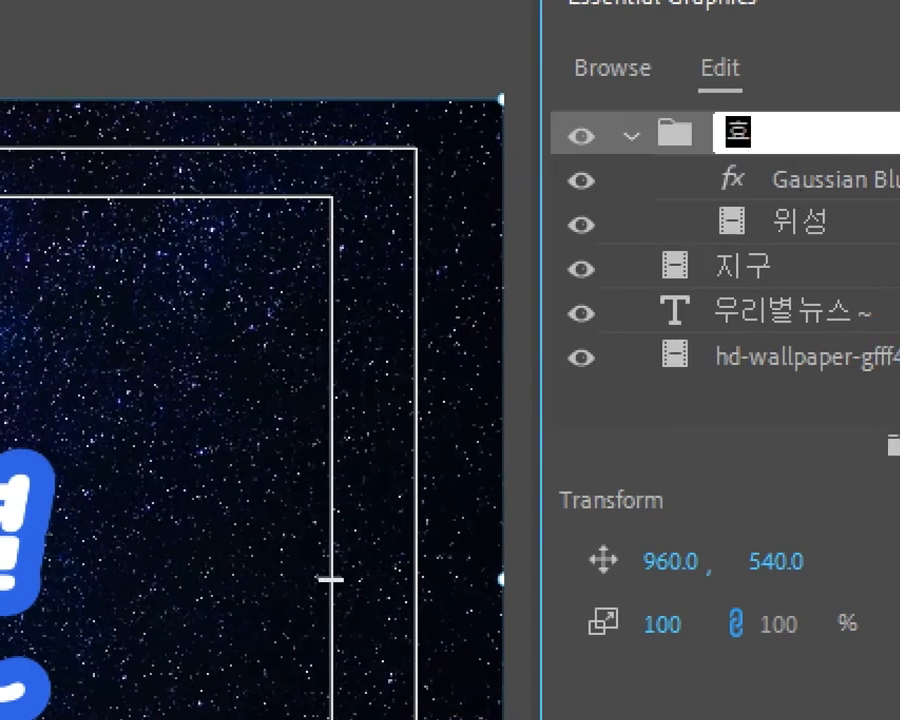
type("박")
key("Return")
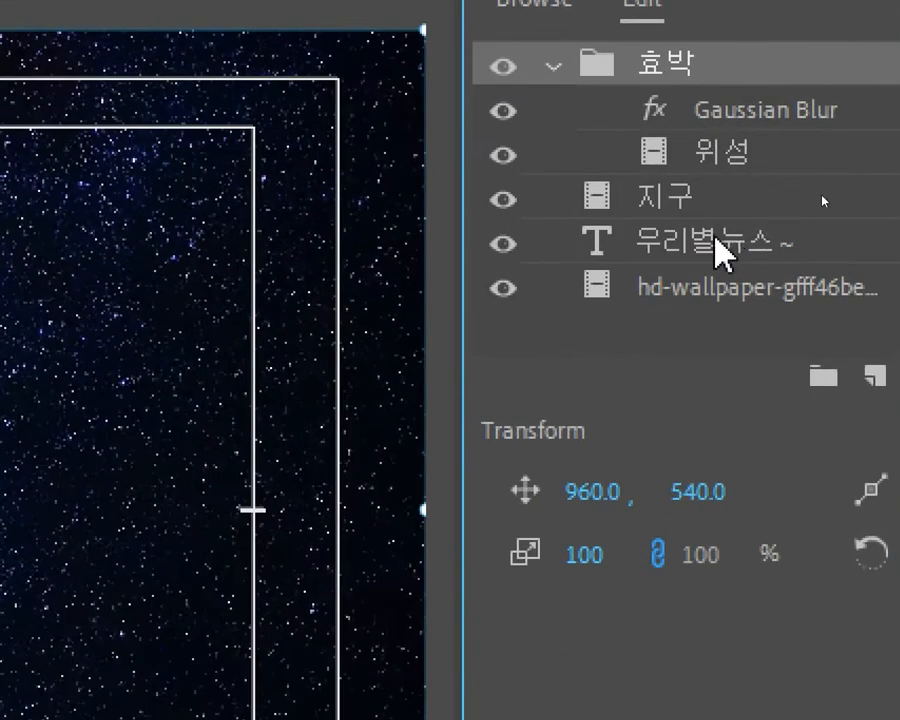
Move the 효박 group below the 우리별뉴스 ~ text layer and place the hd-wallpaper layer inside it under 위성.
left_click_drag(683, 66, 652, 324)
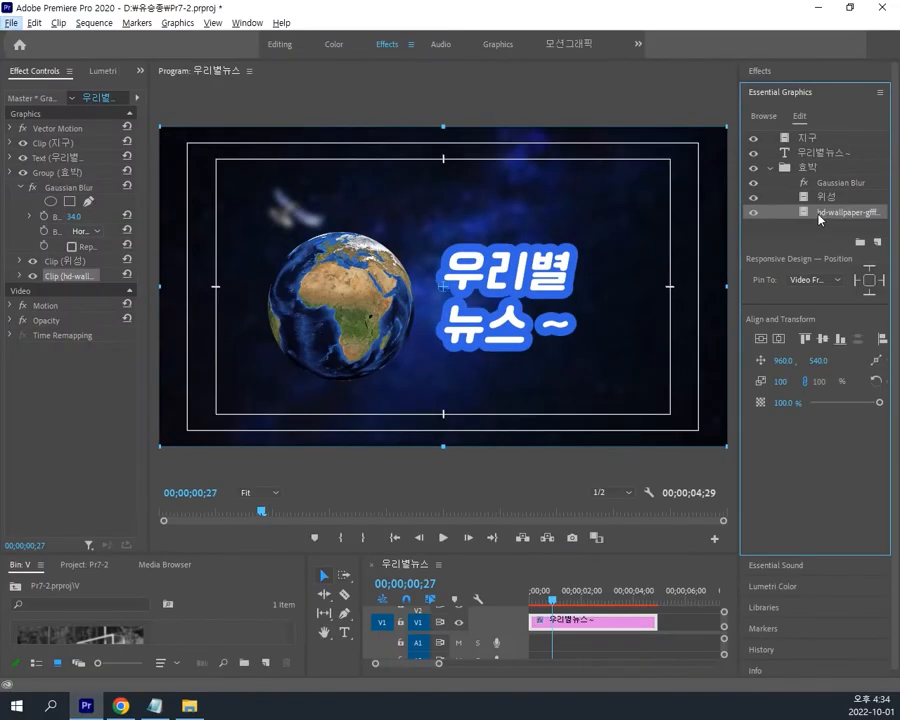
left_click(819, 219)
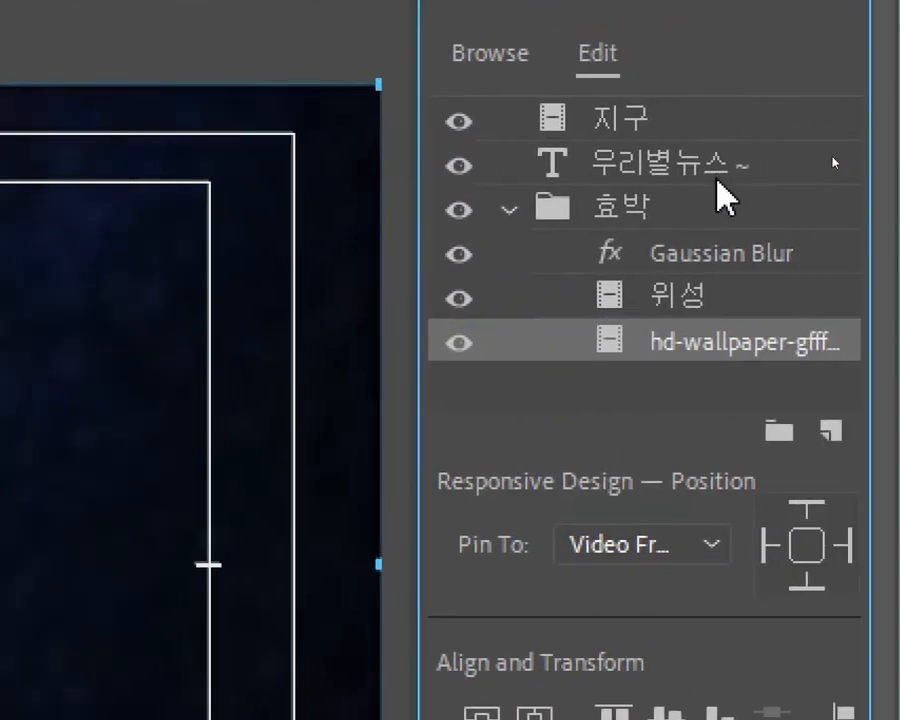
Move the 지구 layer into the 효박 group and place it between Gaussian Blur and 위성.
left_click(630, 127)
left_click_drag(637, 126, 686, 254)
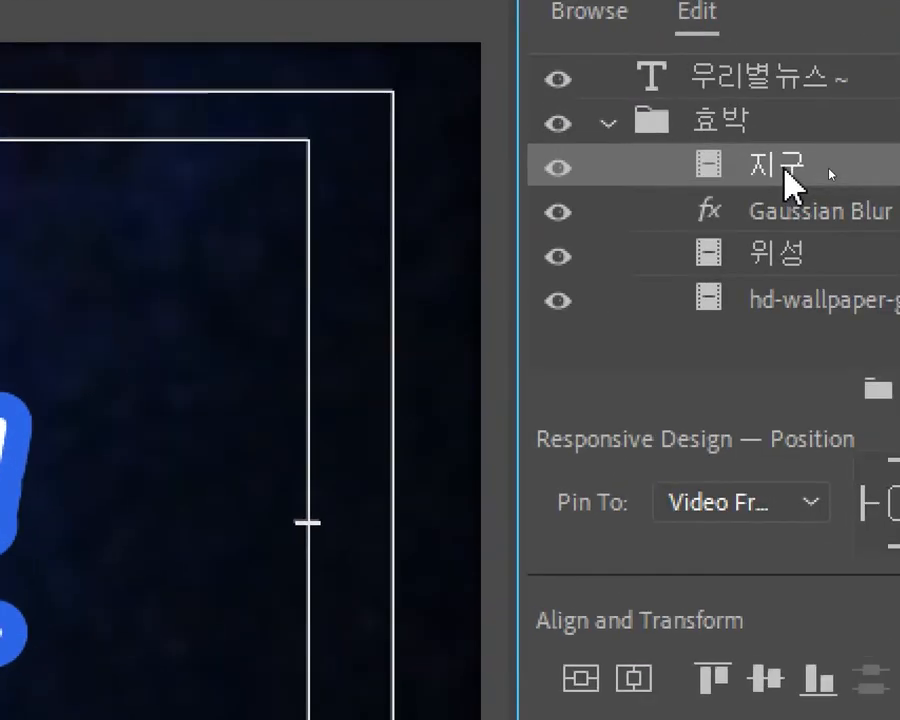
left_click_drag(830, 172, 830, 178)
left_click_drag(782, 200, 783, 222)
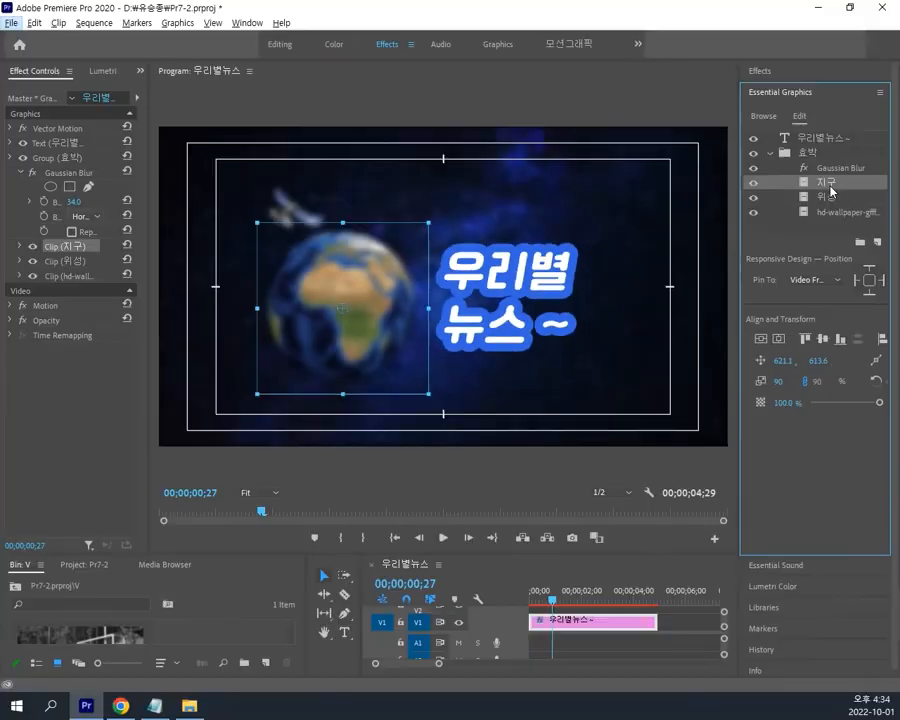
key("alt+s")
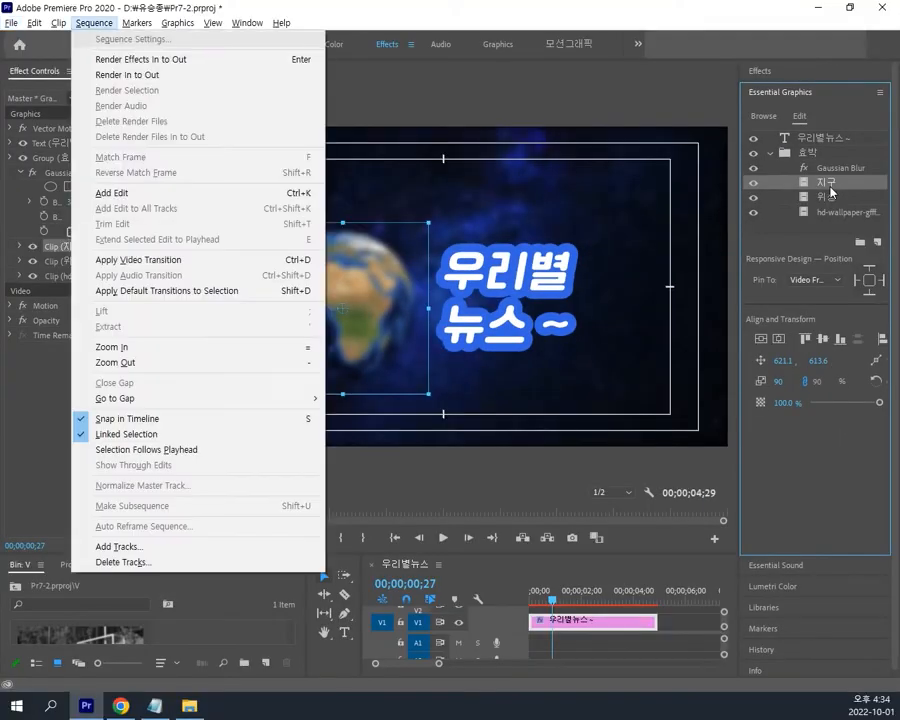
Save the project and widen the graphics layer list so the layer names can be read.
left_click(687, 105)
key("ctrl+s")
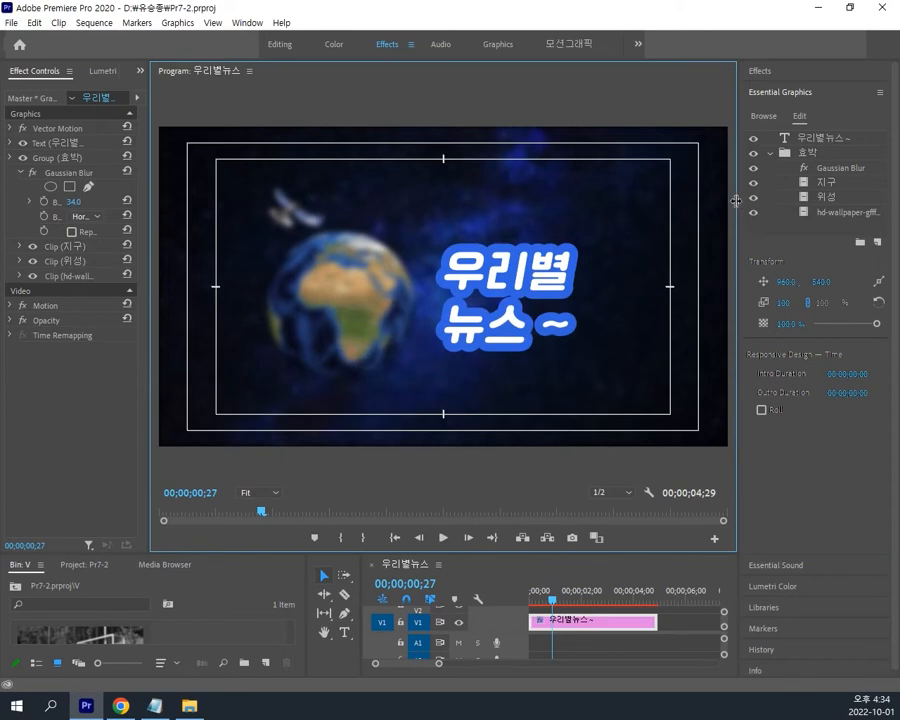
left_click_drag(736, 201, 666, 203)
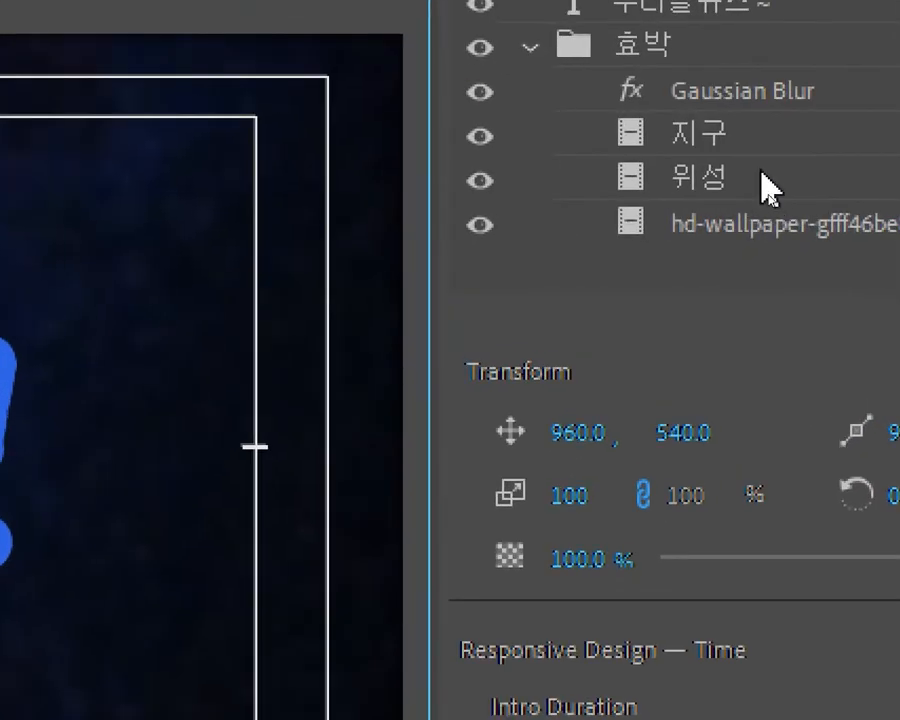
left_click(744, 140)
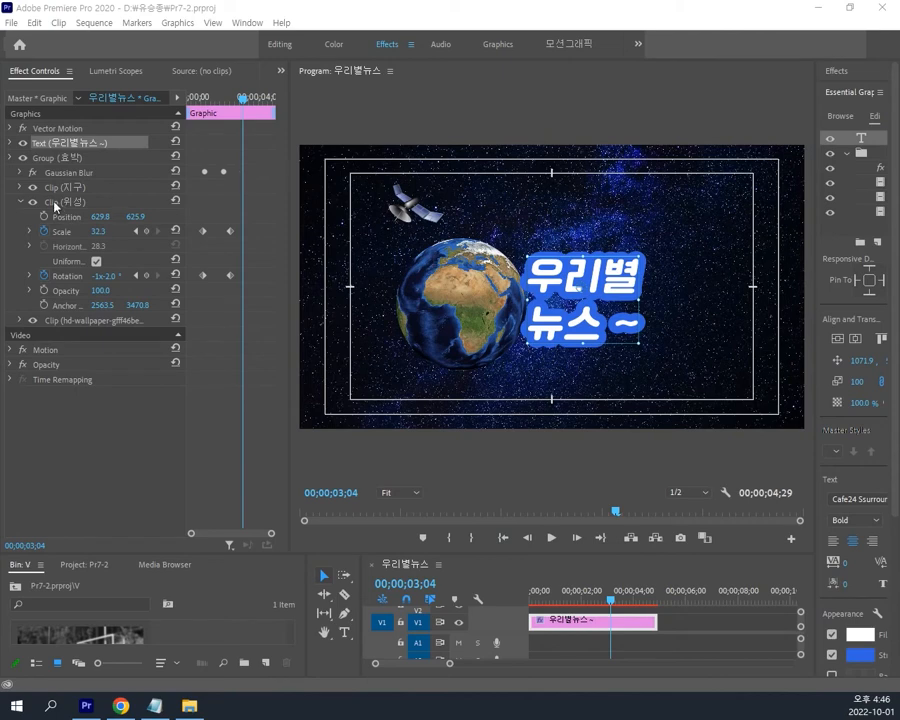
Turn off Gaussian Blur and set the 위성 clip's Scale to 0 at its first keyframe.
left_click(31, 176)
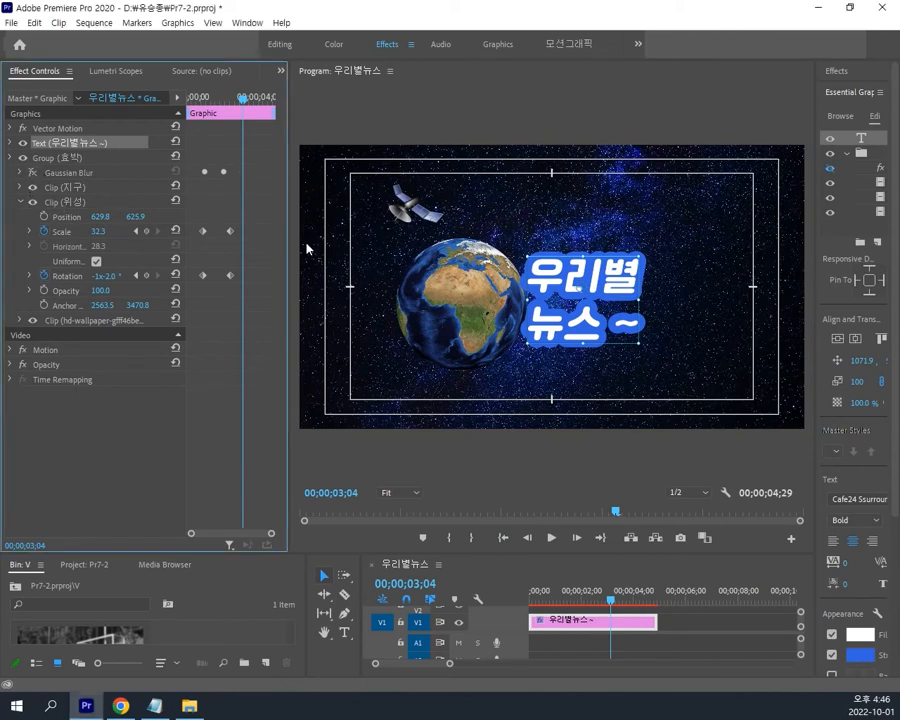
left_click_drag(241, 103, 216, 113)
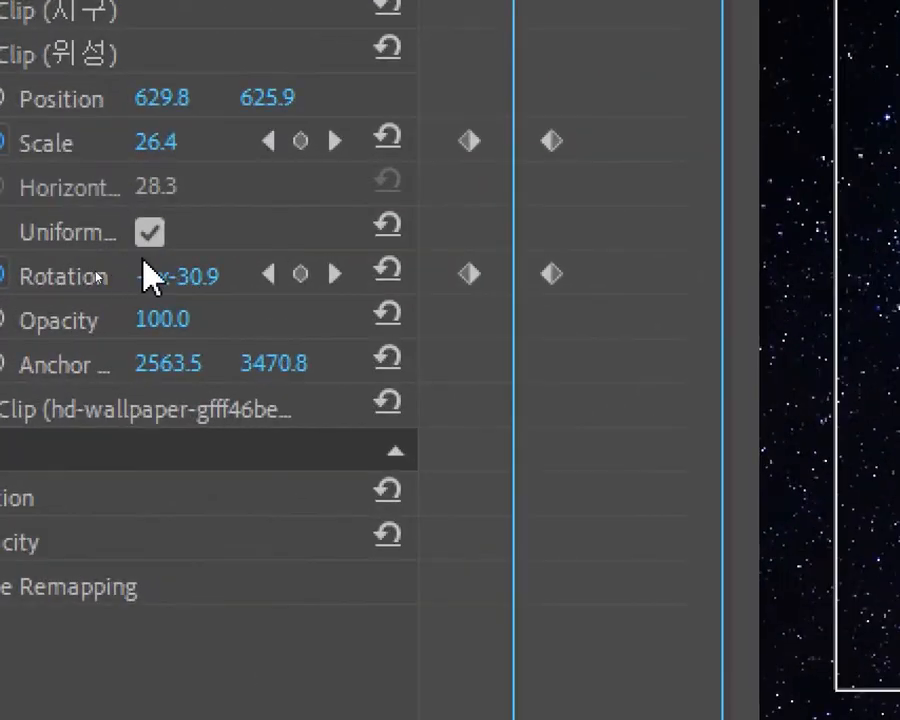
left_click(268, 274)
left_click(248, 141)
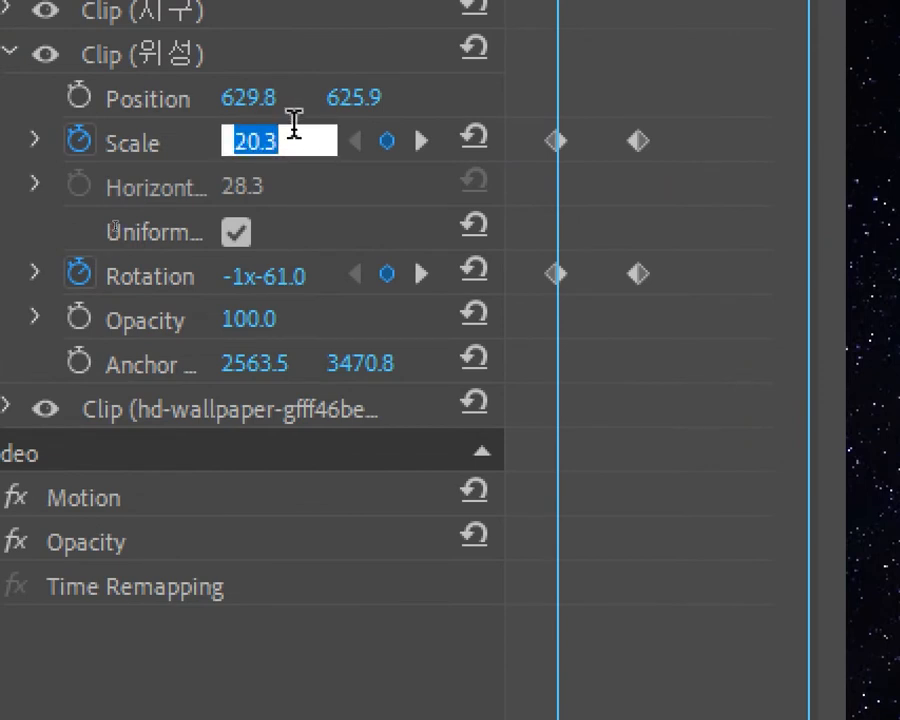
type("0")
key("Return")
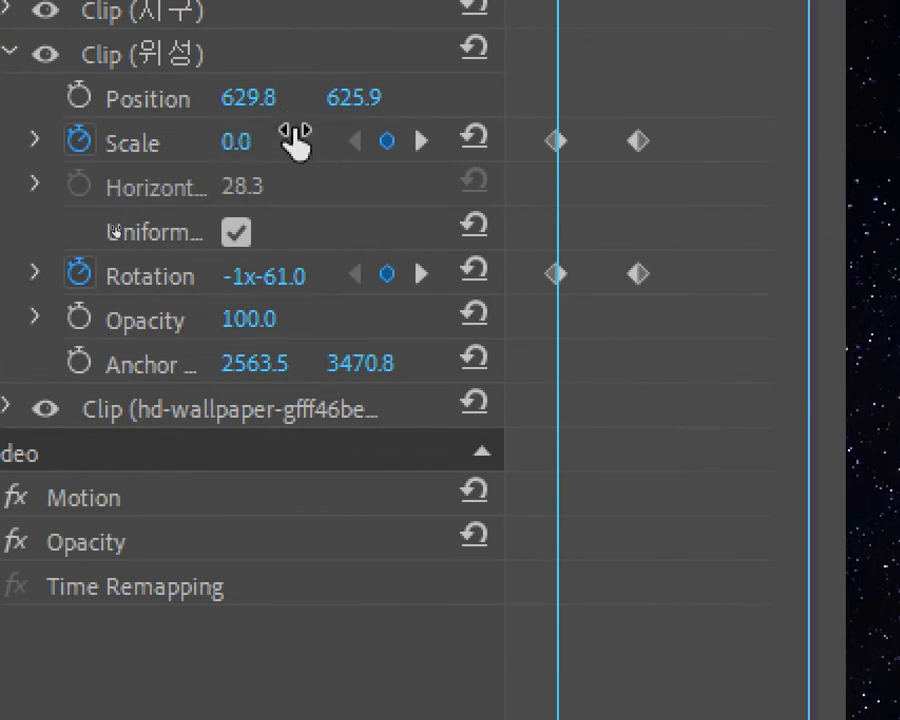
left_click(421, 141)
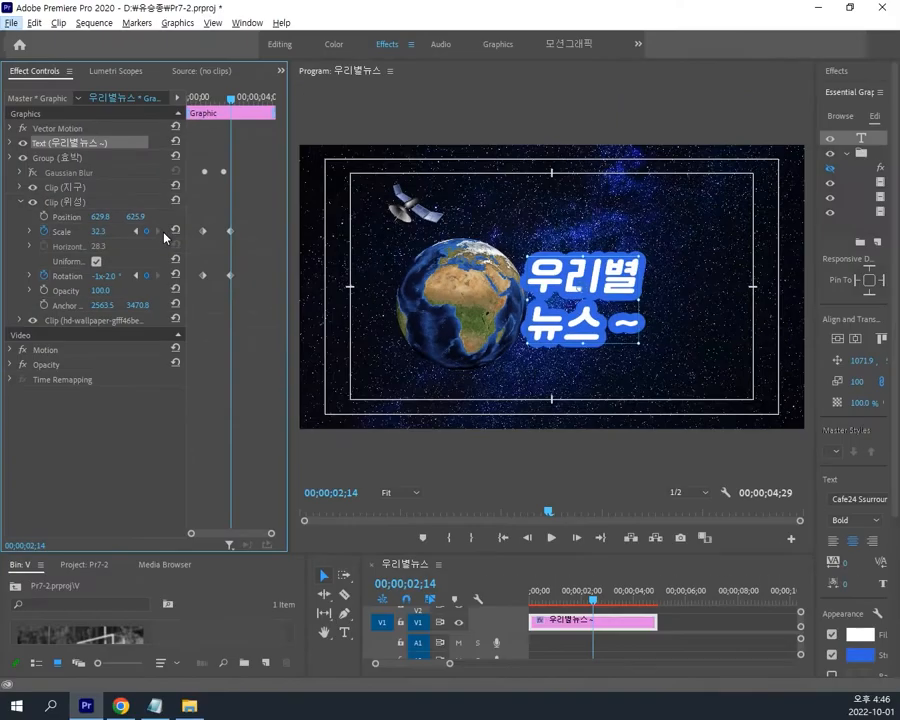
Turn Gaussian Blur back on, scrub through the 위성 animation, and save the project.
mouse_move(233, 107)
left_mouse_down()
mouse_move(210, 104)
mouse_move(234, 104)
mouse_move(210, 105)
mouse_move(233, 108)
mouse_move(222, 106)
left_mouse_up()
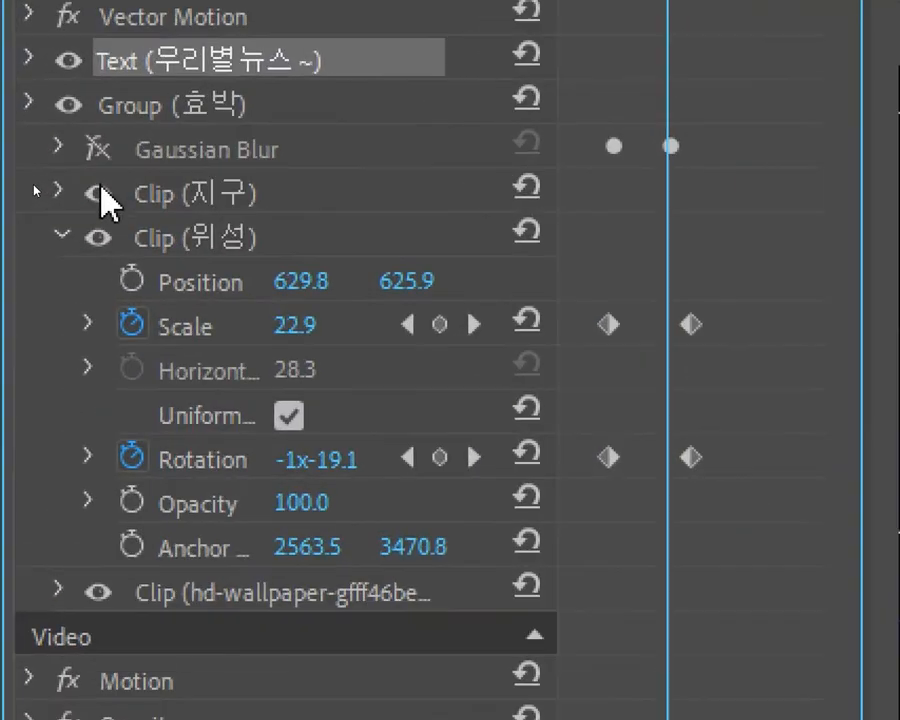
left_click(99, 153)
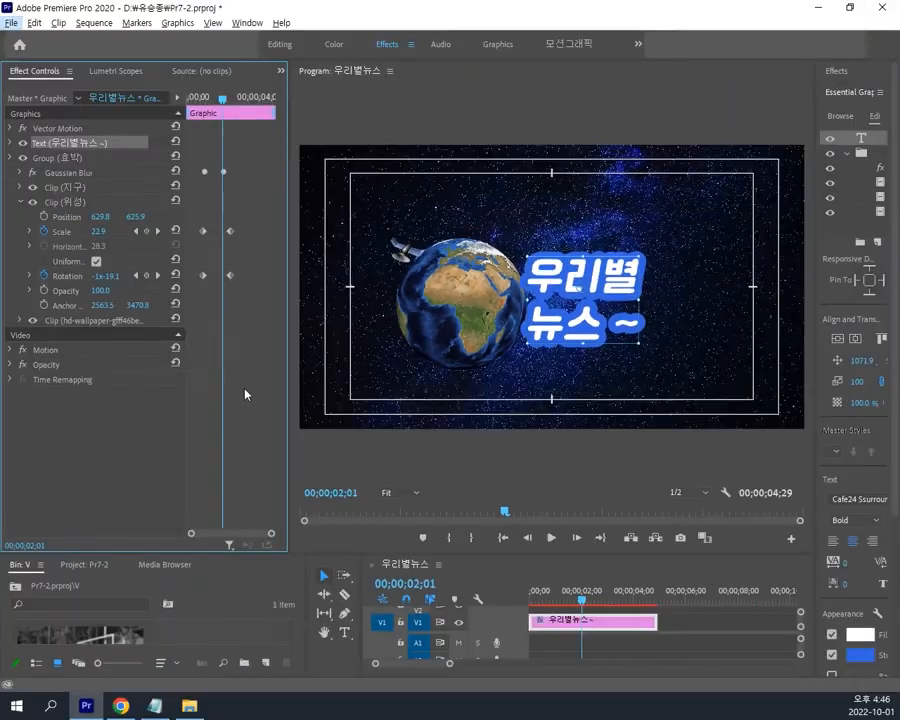
left_click_drag(217, 114, 237, 106)
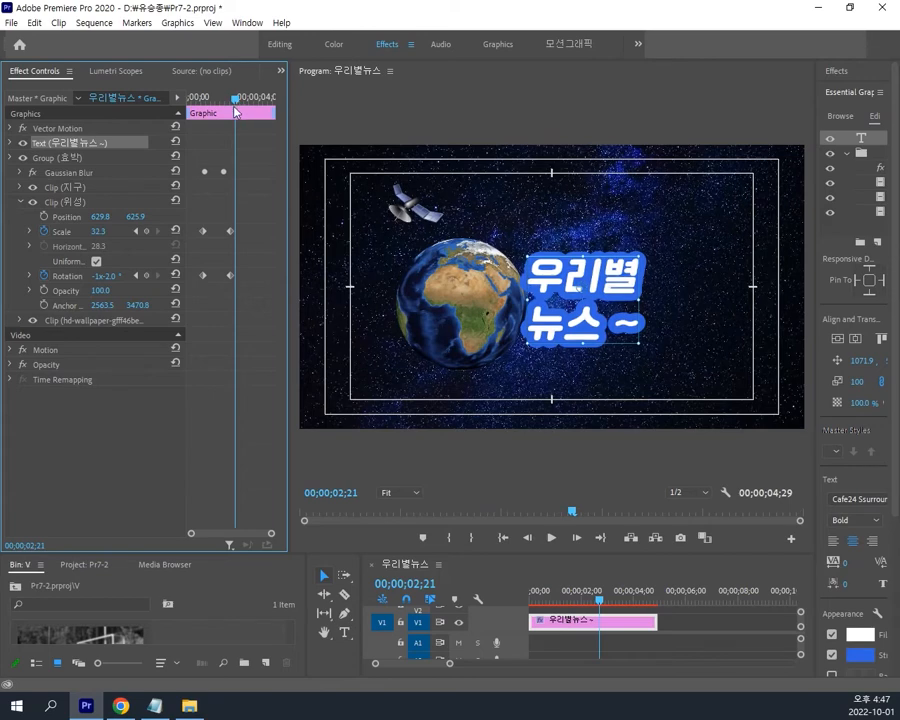
key("ctrl+s")
key("ctrl+s")
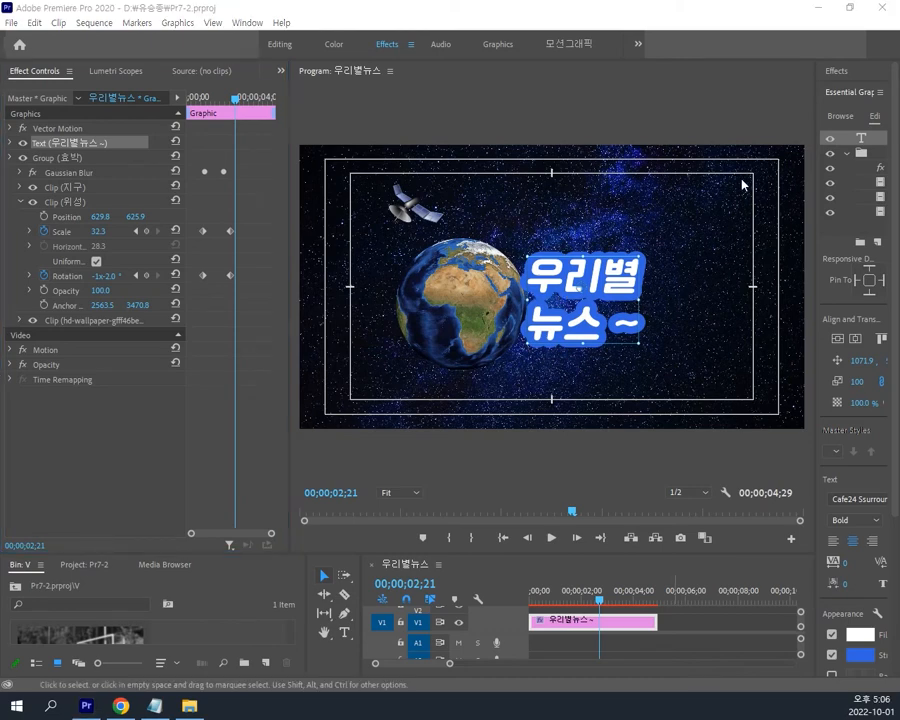
Widen the graphics layer list and move the 우리별뉴스 ~ text away from the globe to position 1116.9, 528.0.
left_click(811, 199)
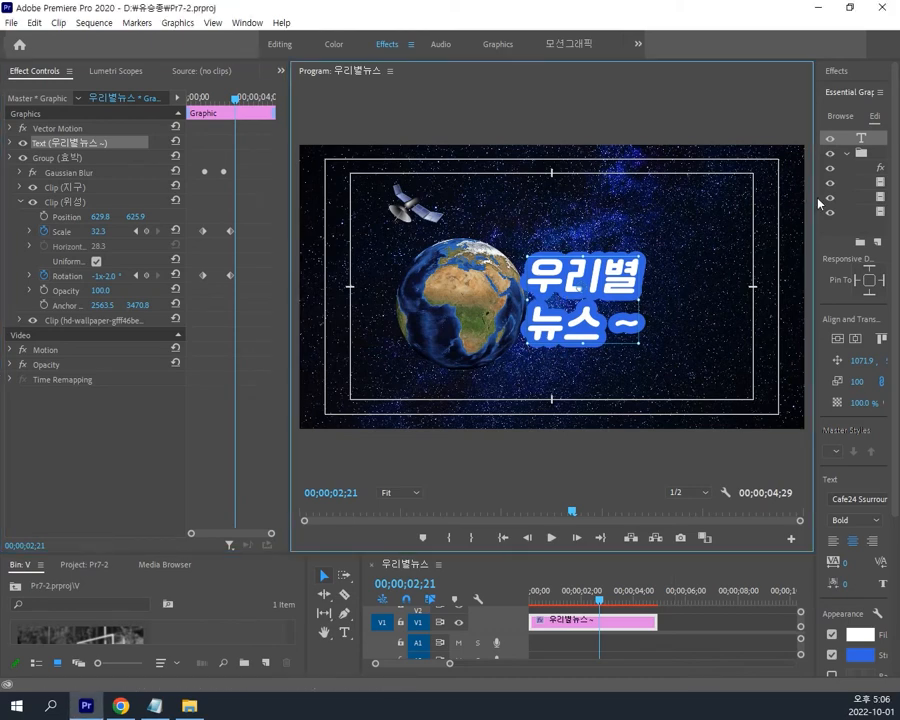
left_click_drag(816, 199, 729, 201)
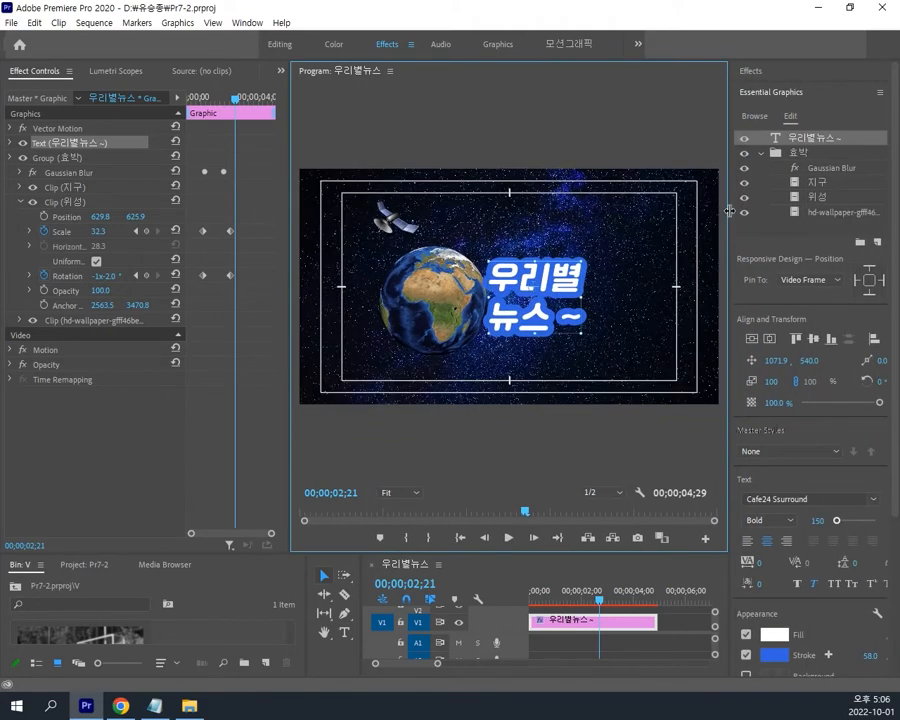
left_click_drag(559, 278, 572, 278)
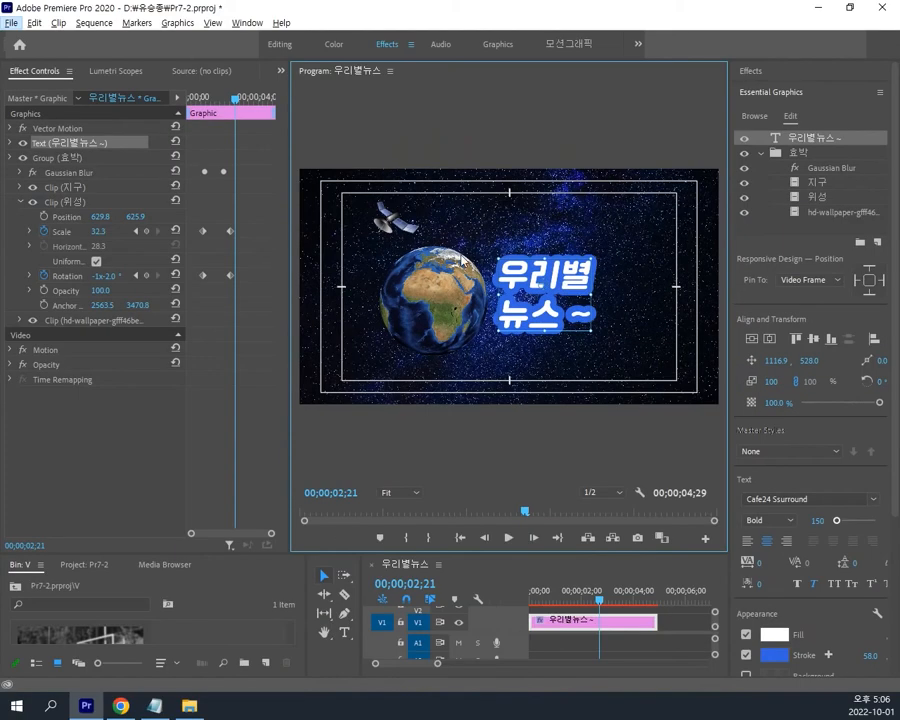
Play the graphic from its first frame to preview the blur and satellite animation.
left_click_drag(225, 119, 172, 120)
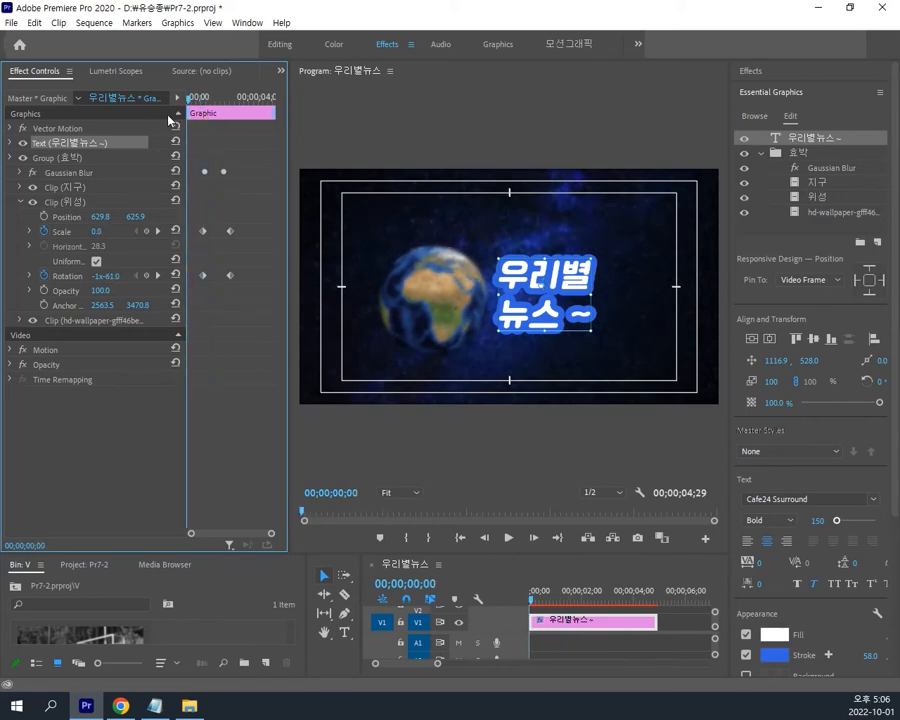
key("space")
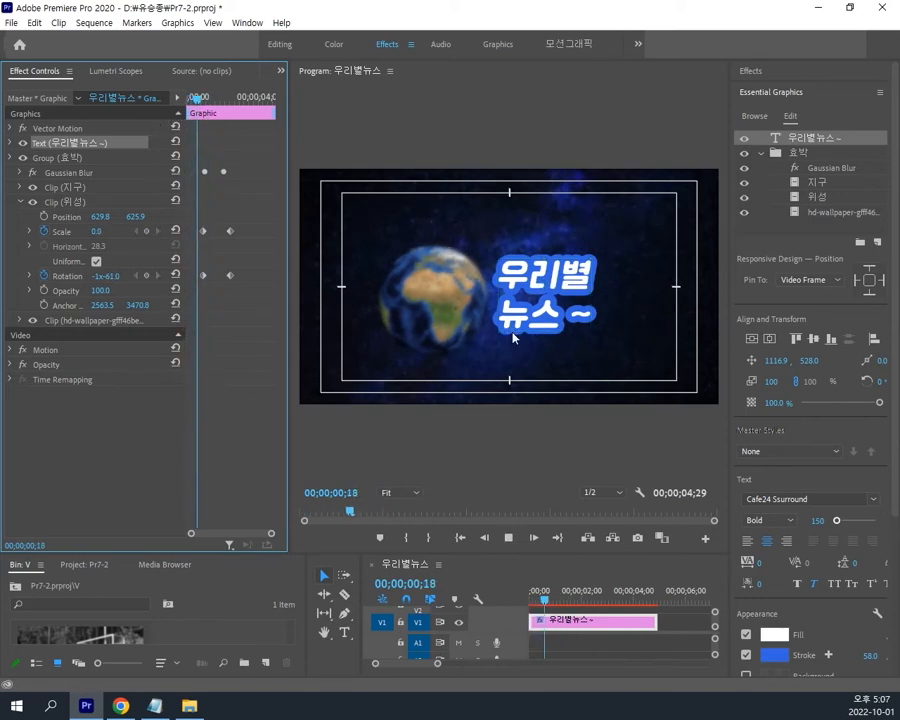
key("space")
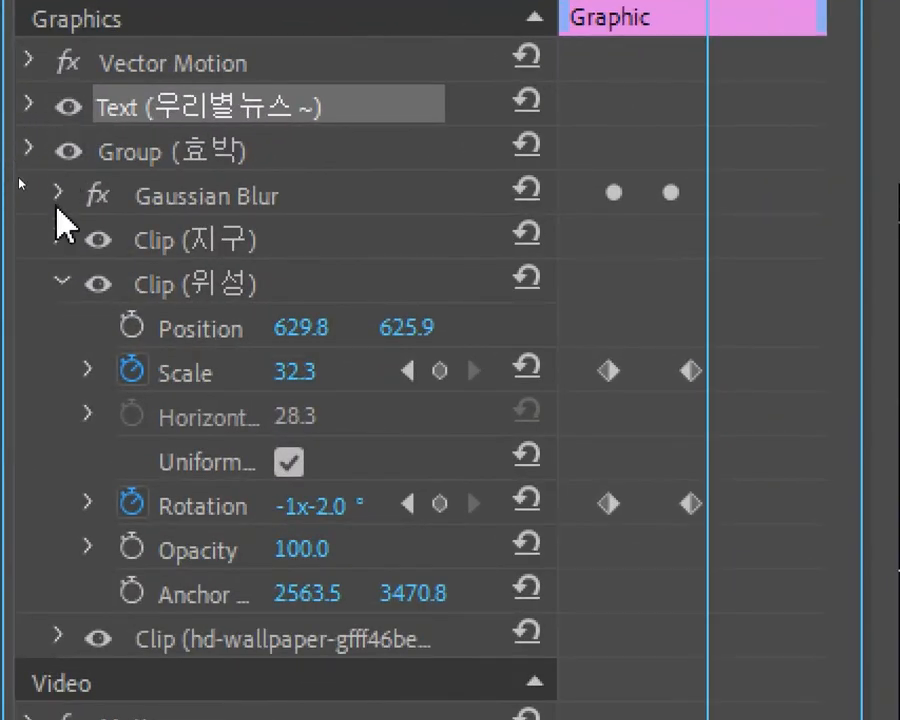
Collapse the 위성 clip's properties and expand the 우리별뉴스 ~ text's Transform properties, with Source Text collapsed.
left_click(61, 283)
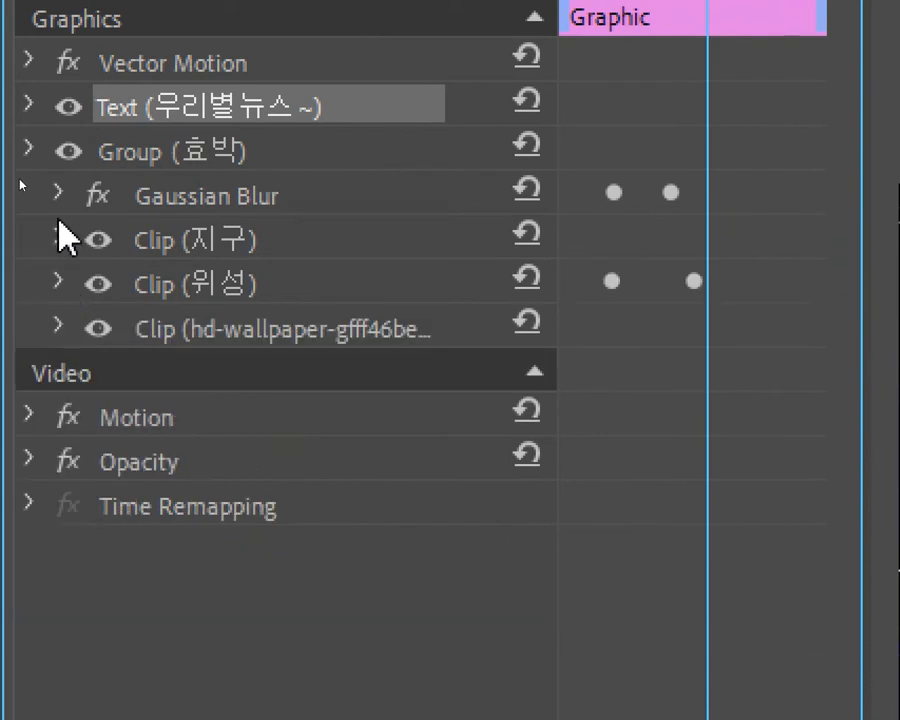
left_click(29, 148)
left_click(29, 146)
left_click(29, 104)
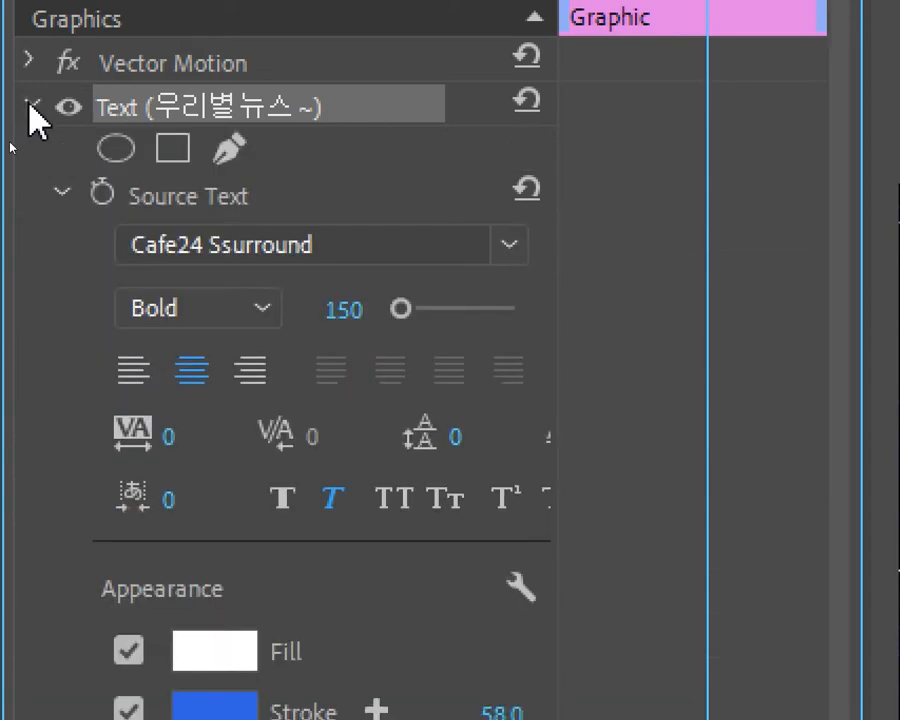
left_click(63, 191)
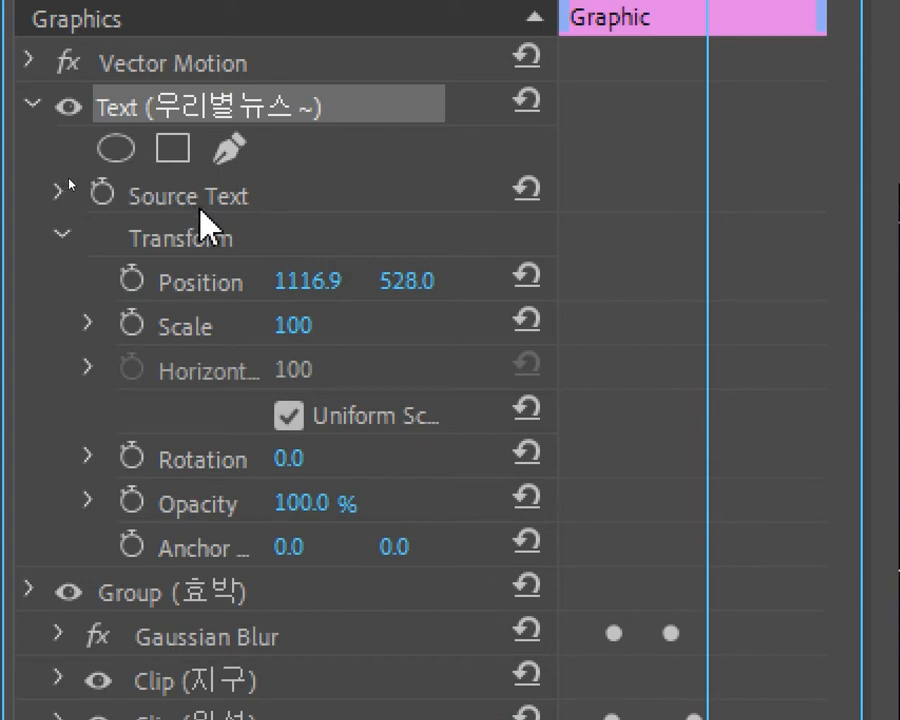
Start Scale keyframing on the 우리별뉴스 ~ text at 100, shortly after the satellite's last keyframe.
left_click(191, 324)
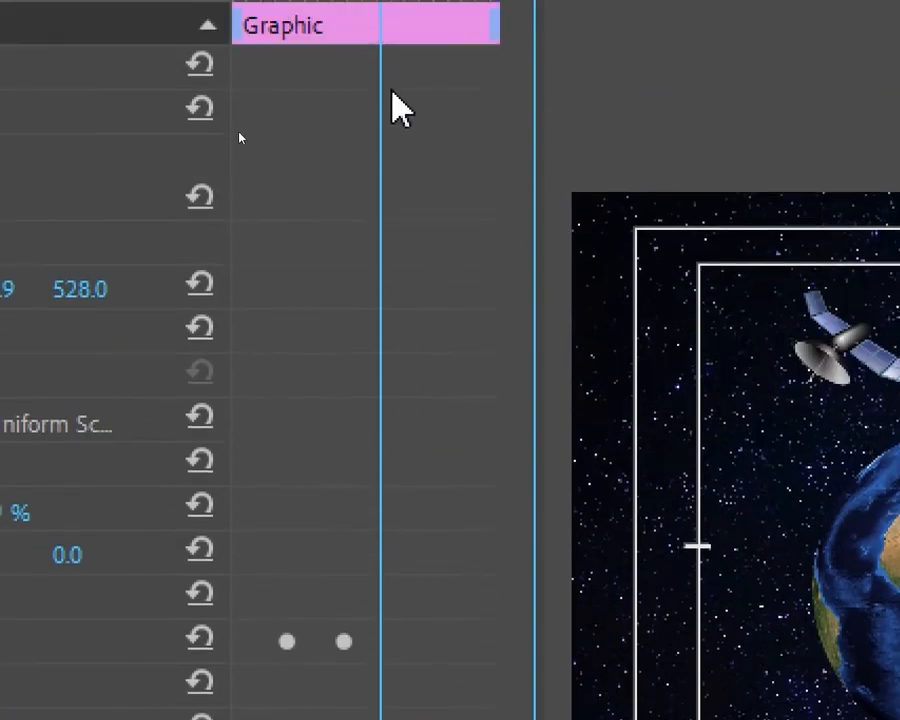
left_click_drag(385, 84, 400, 90)
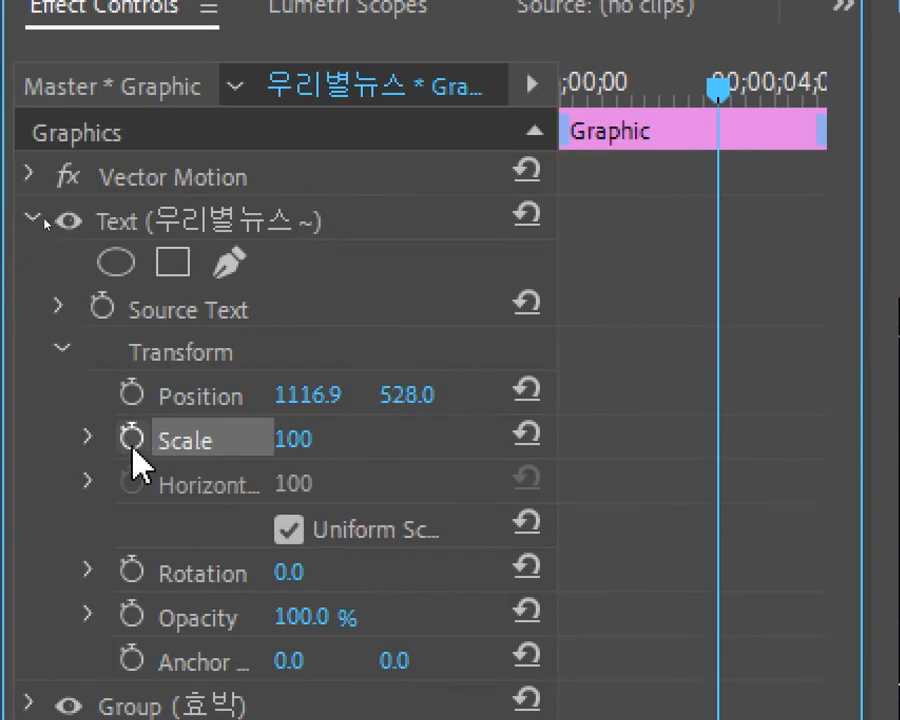
left_click(132, 442)
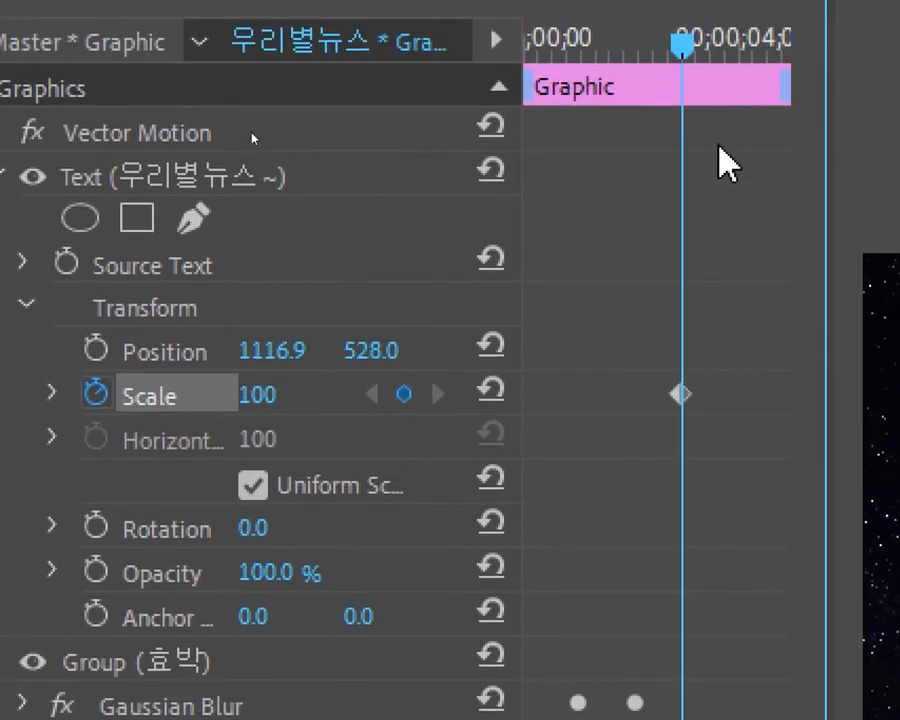
Add an earlier Scale keyframe to the text at 00;00;02;20, entering 140 and raising it to 146.
key("Left")
key("Left")
key("Left")
key("Left")
key("Left")
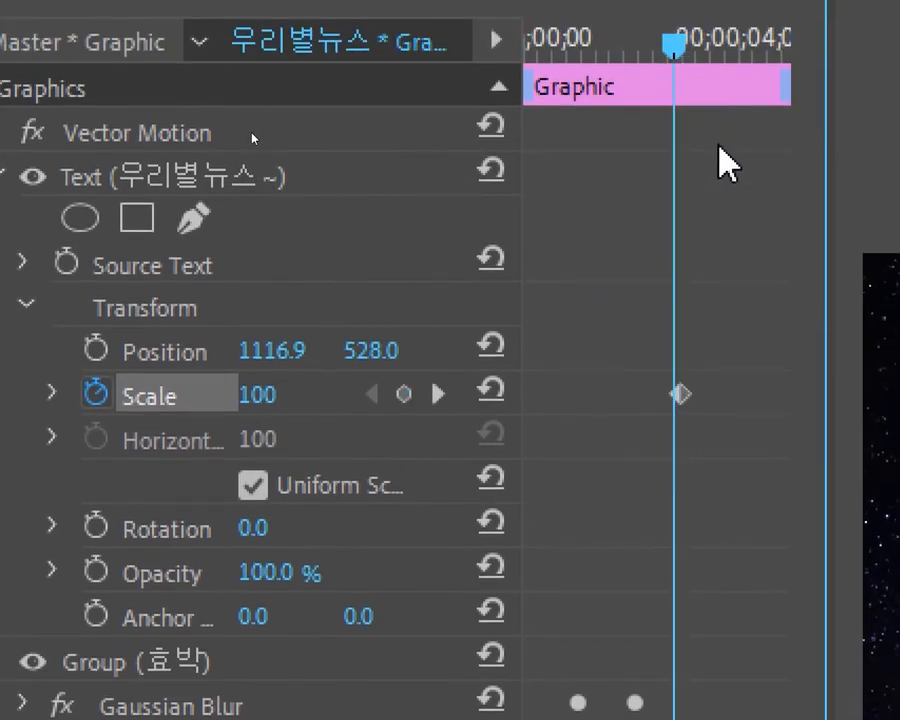
key("Left")
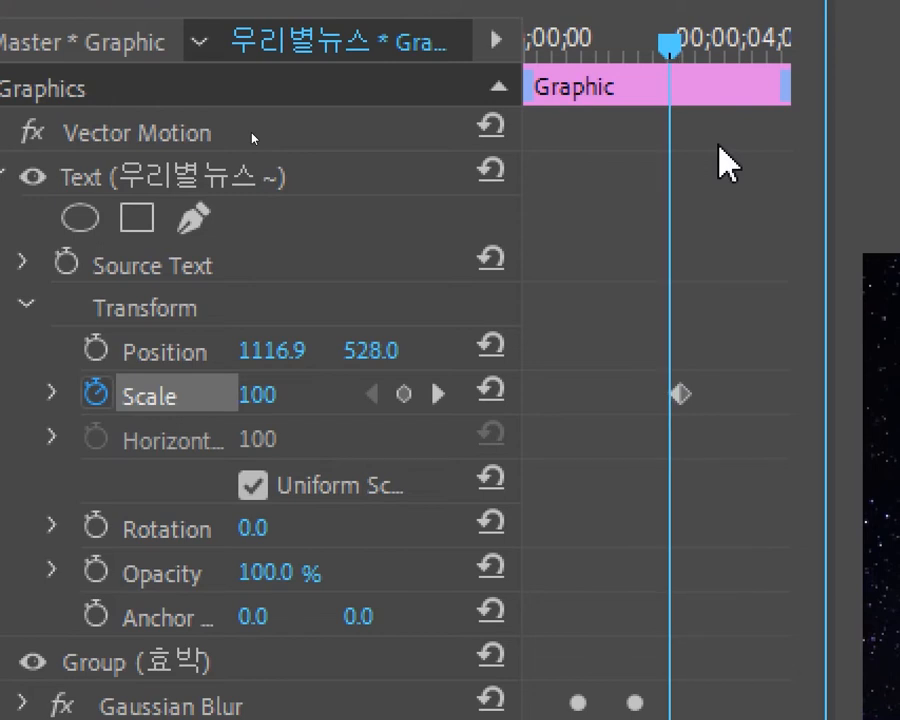
key("Left")
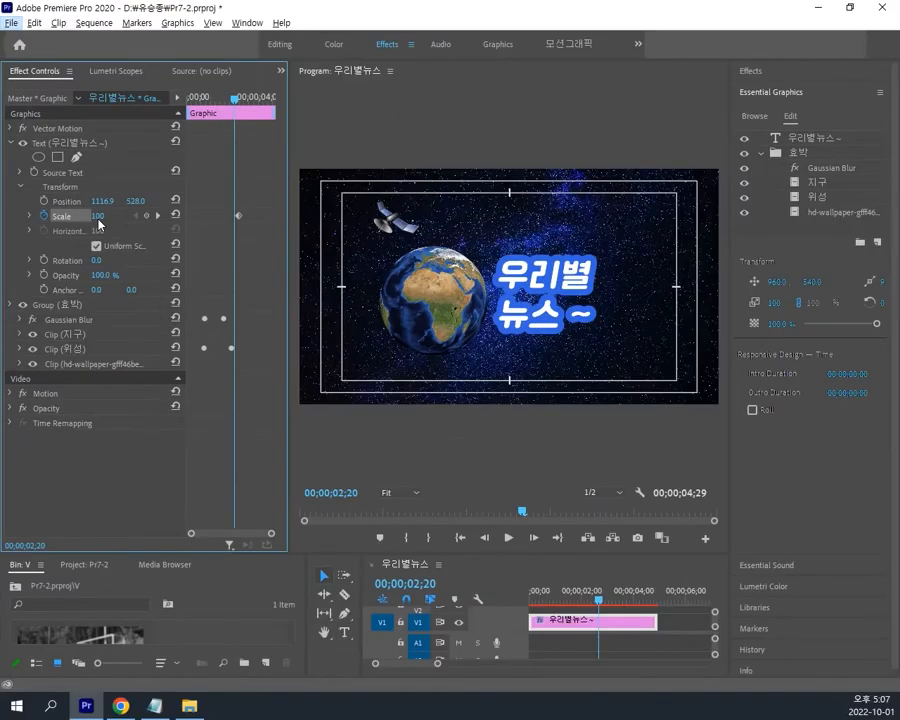
left_click(98, 219)
type("140")
key("Return")
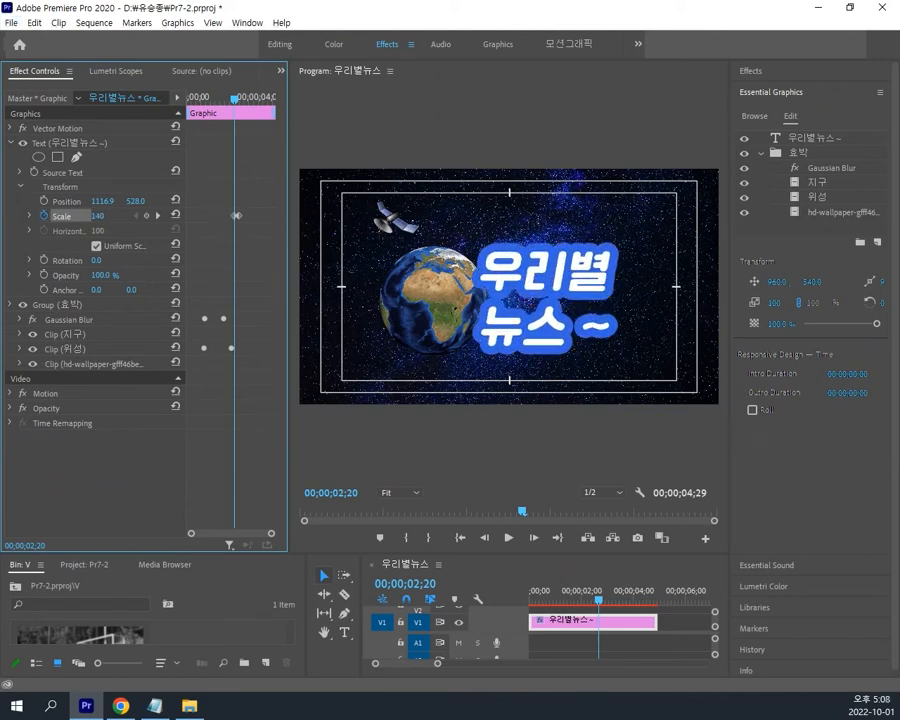
left_click_drag(98, 216, 100, 216)
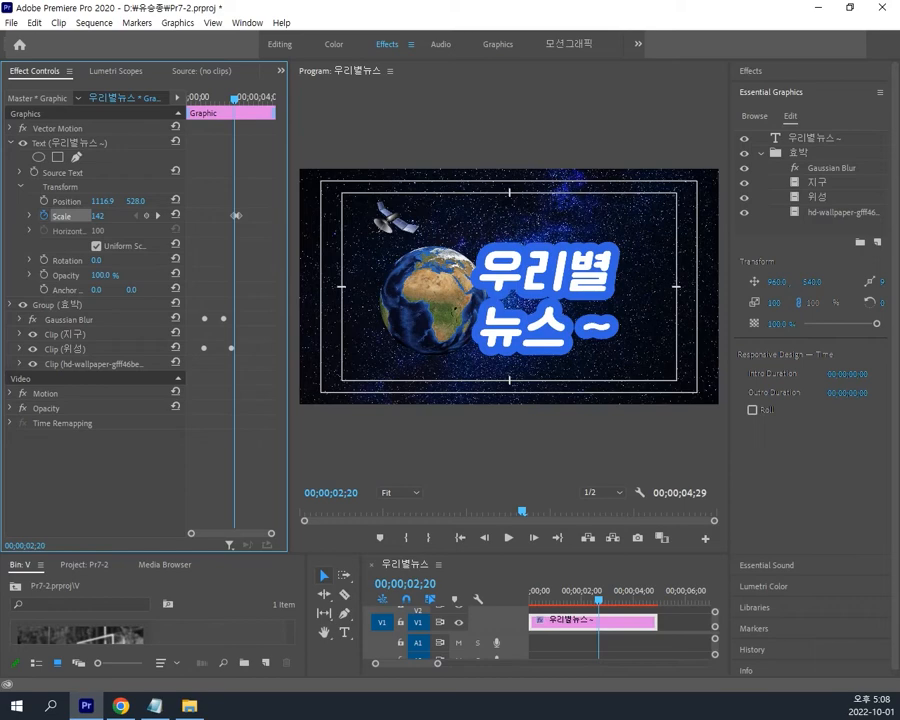
left_click_drag(101, 216, 104, 216)
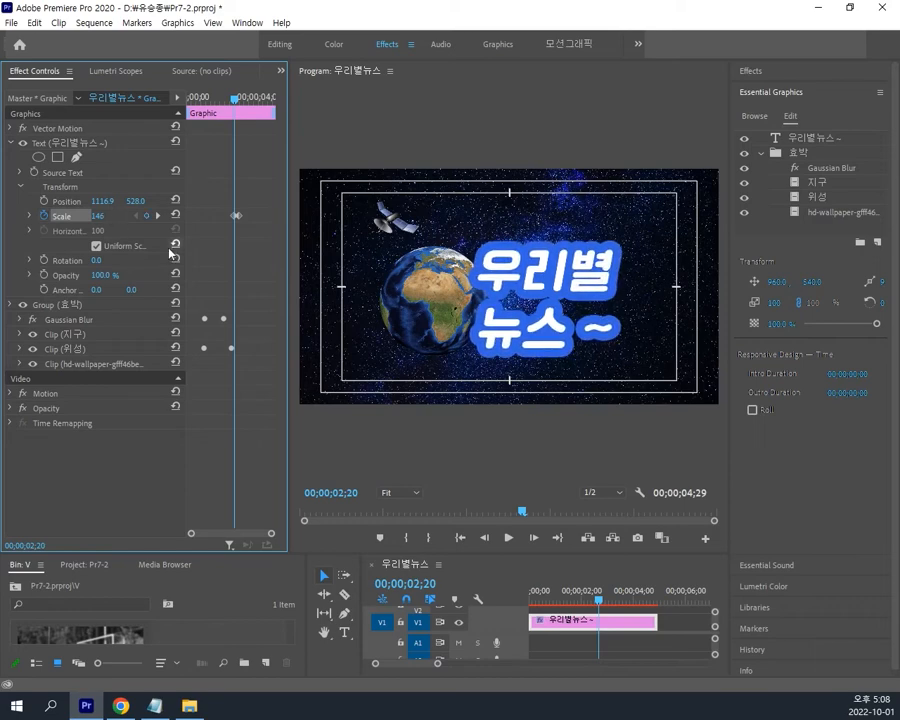
Play the graphic from 00;00;01;22 to preview the text's scale animation.
left_click_drag(236, 113, 218, 109)
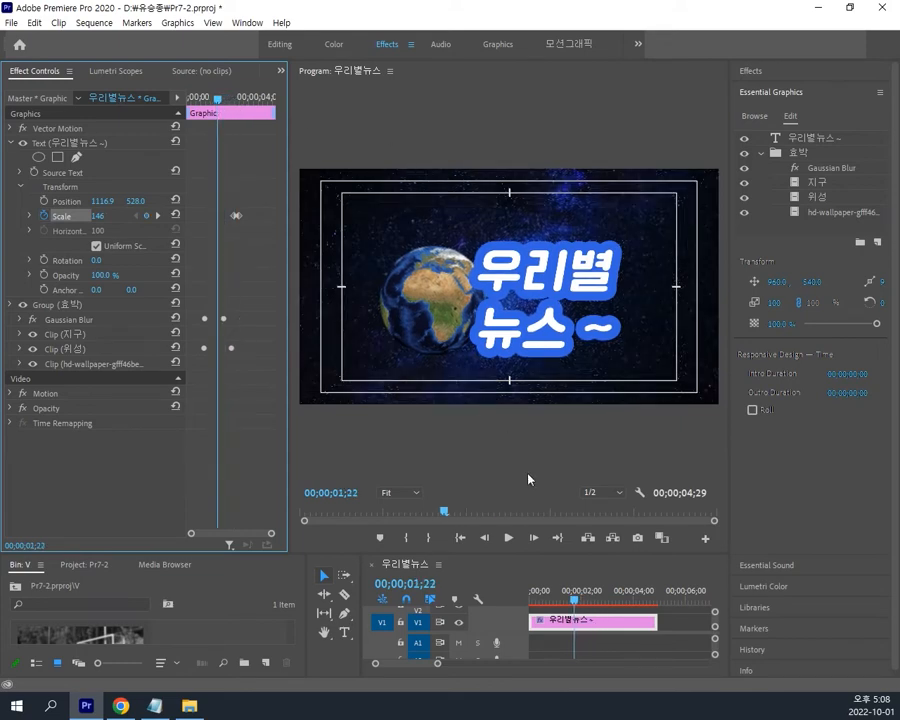
left_click(509, 541)
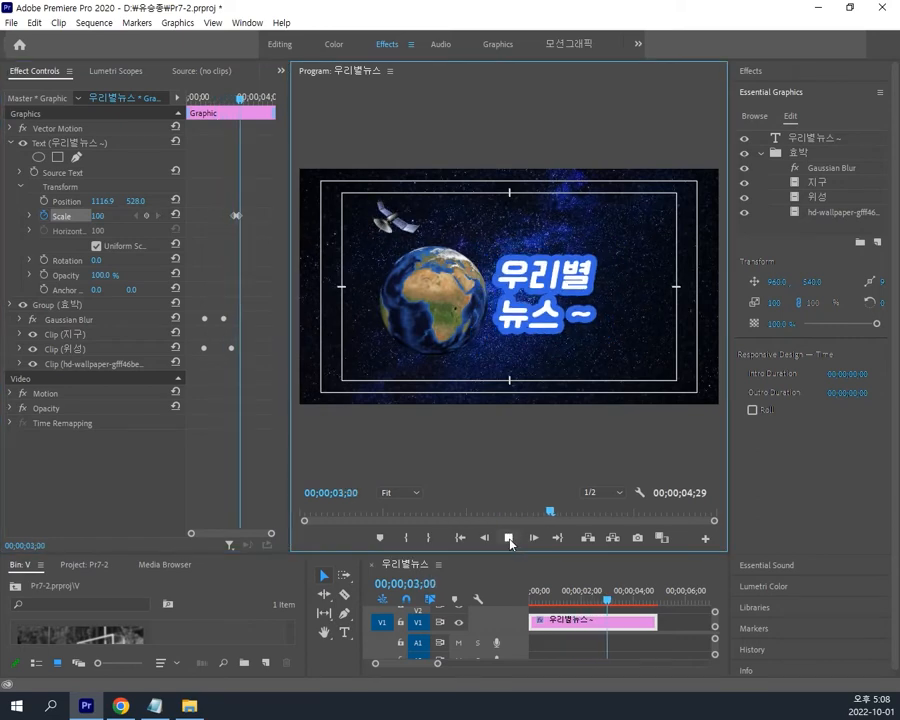
key("space")
Return to the 우리별뉴스 ~ text's first Scale keyframe at 00;00;02;20 and raise its value to 208.
left_click(238, 103)
left_click_drag(237, 101, 241, 102)
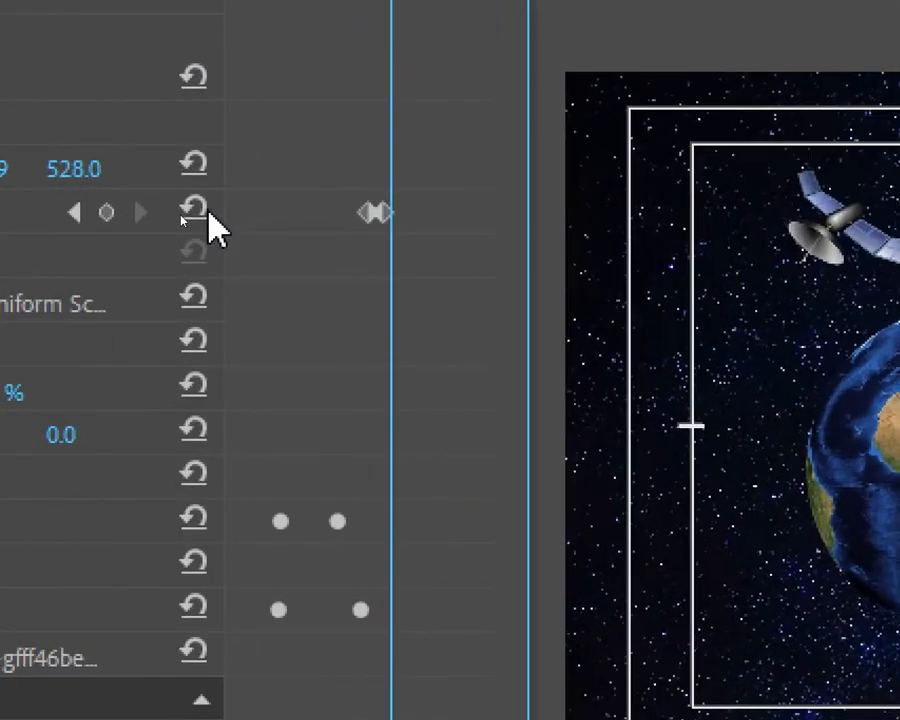
left_click(75, 212)
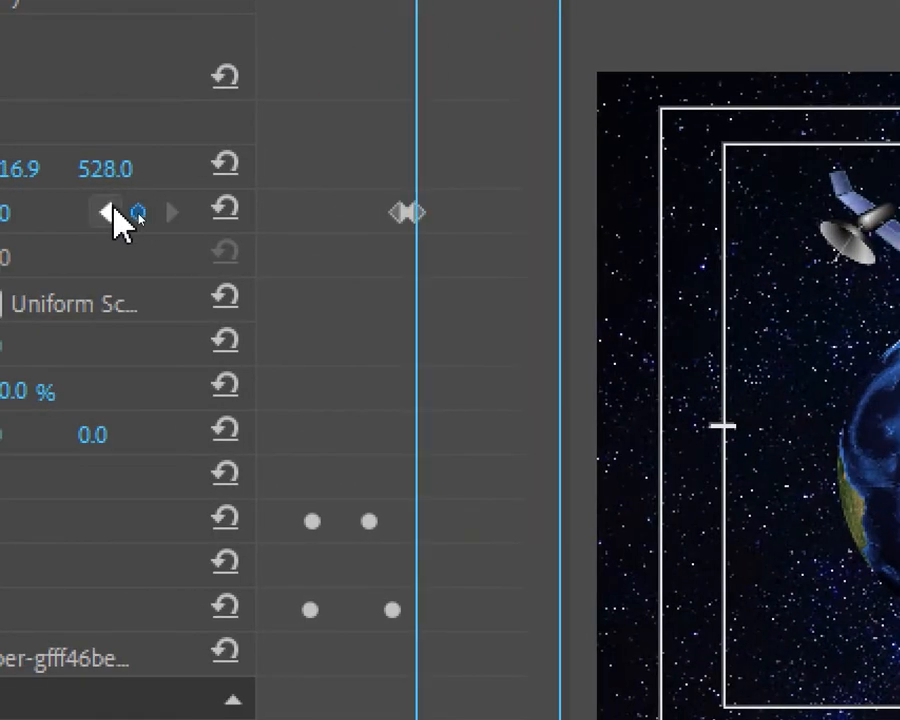
left_click(110, 211)
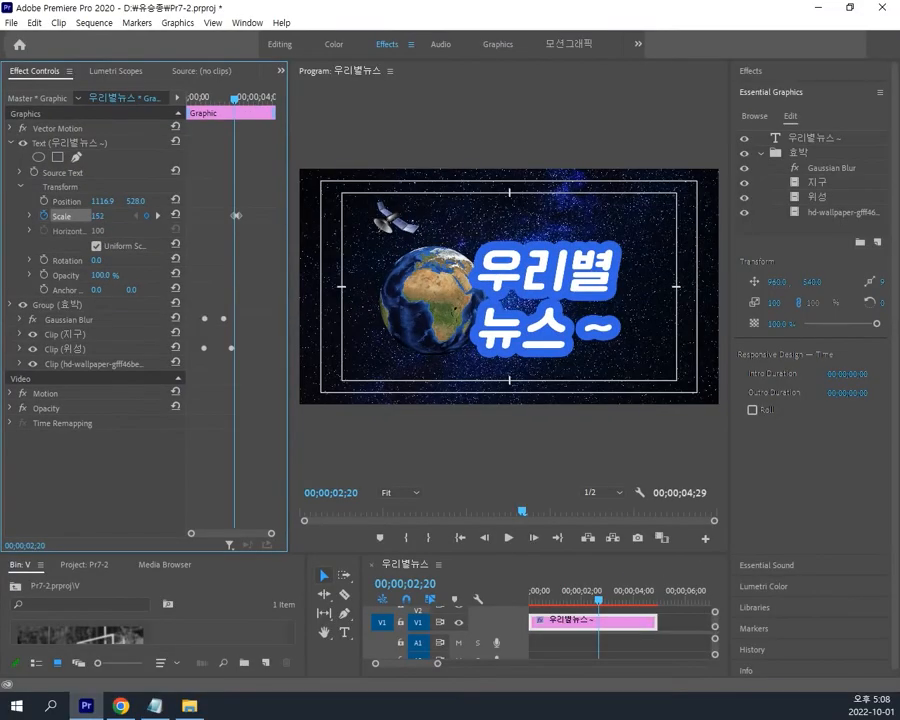
left_click_drag(97, 216, 153, 216)
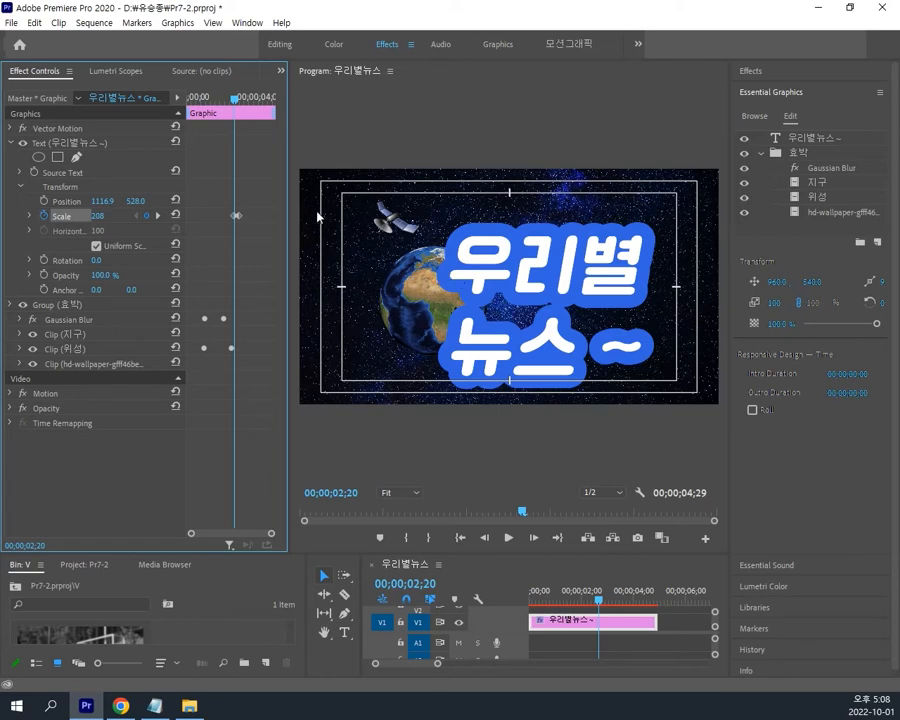
Play the graphic twice from around 00;00;02;02 to preview the text shrinking from its enlarged scale.
left_click_drag(234, 100, 224, 110)
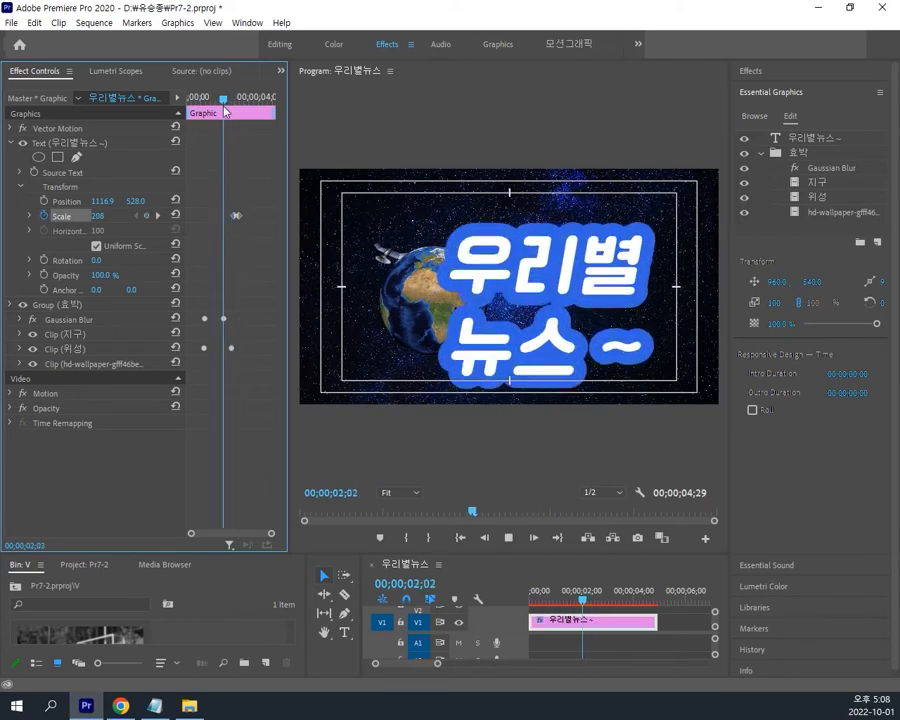
key("space")
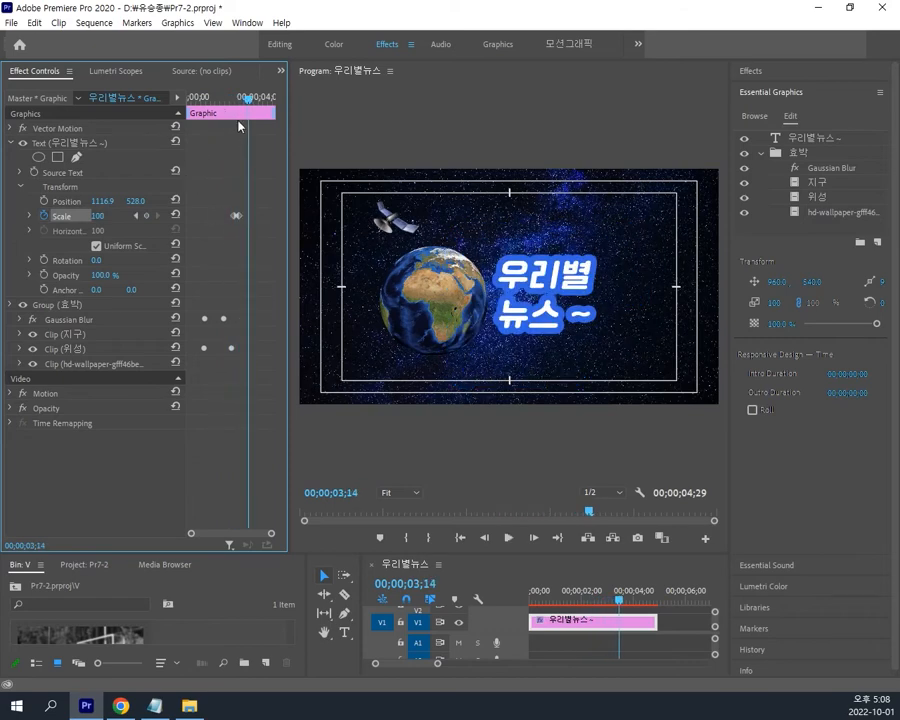
left_click_drag(248, 100, 224, 106)
key("space")
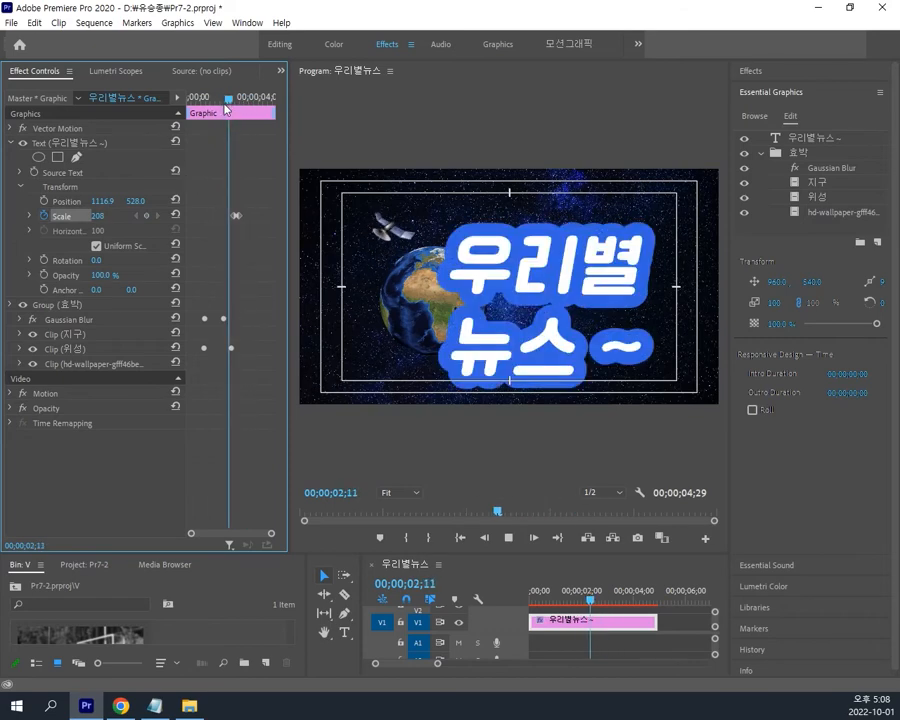
key("space")
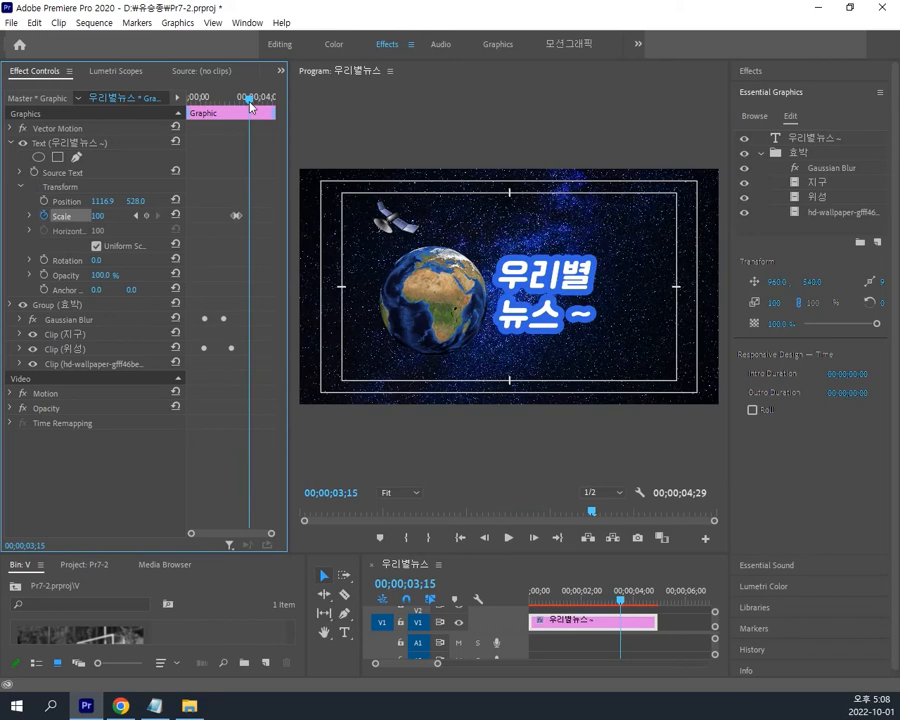
left_click_drag(250, 104, 229, 106)
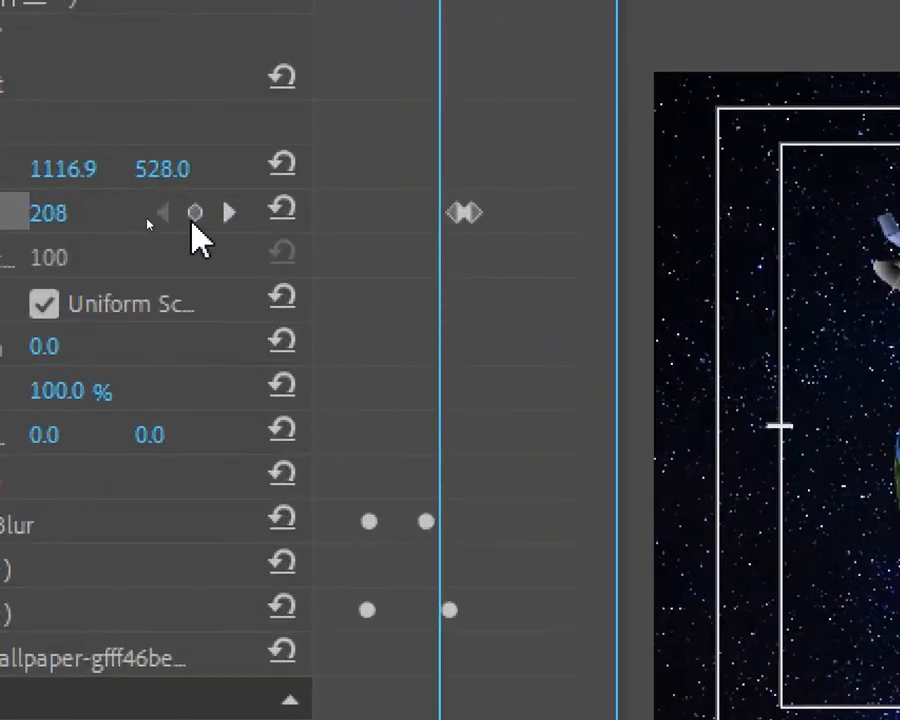
Start Opacity keyframing on the text at 100%, at its first Scale keyframe, with the keyframe timeline widened and magnified.
left_click(226, 214)
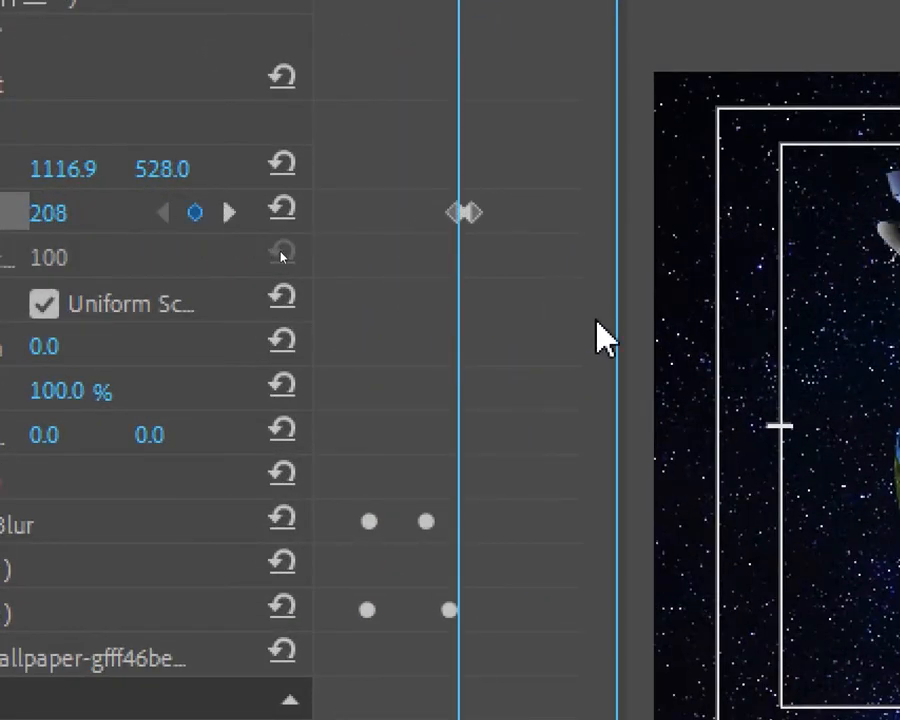
left_click_drag(619, 326, 682, 325)
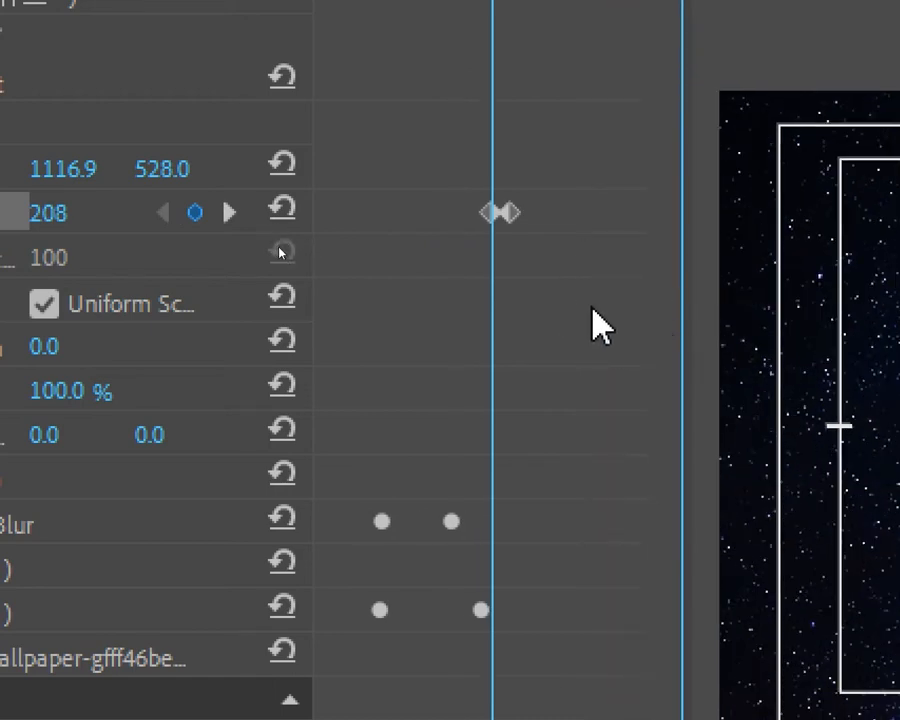
key("equal")
key("equal")
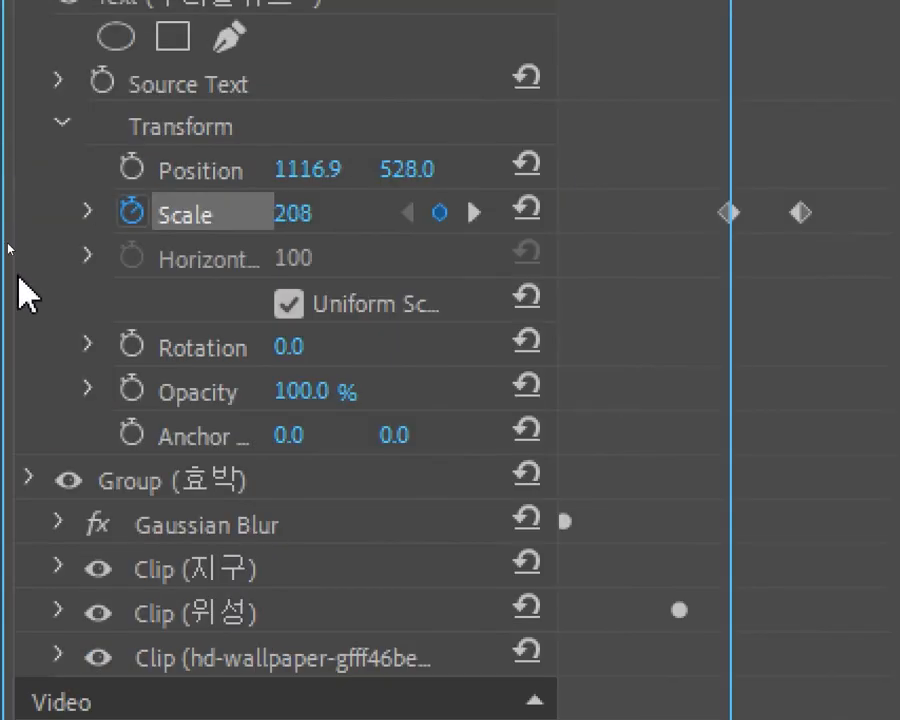
left_click(133, 392)
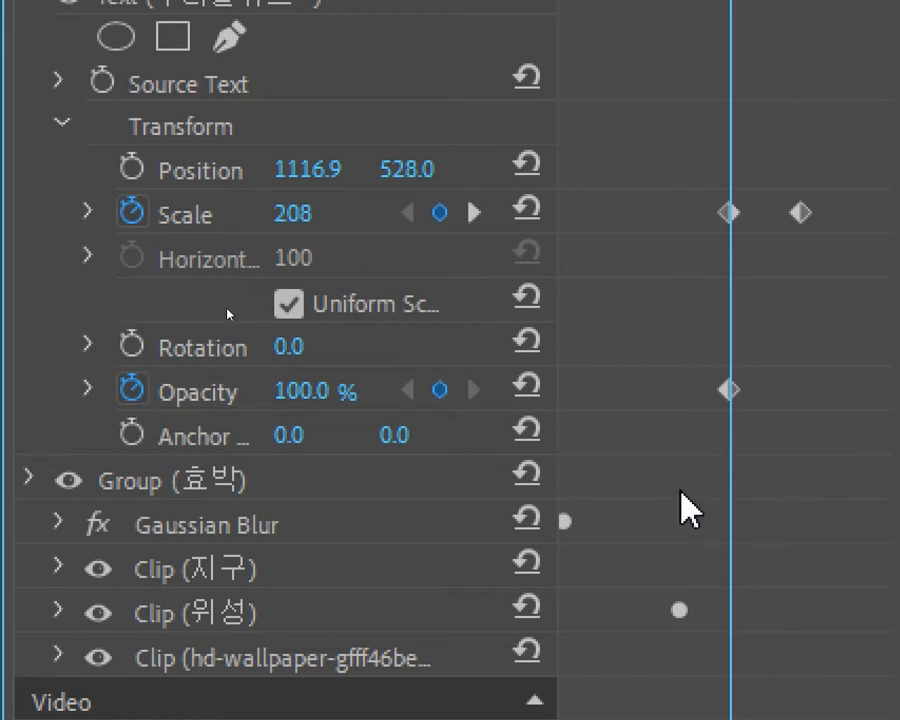
Add a 0% Opacity keyframe to the text three frames earlier, at 00;00;02;17.
key("Left")
key("Left")
key("Left")
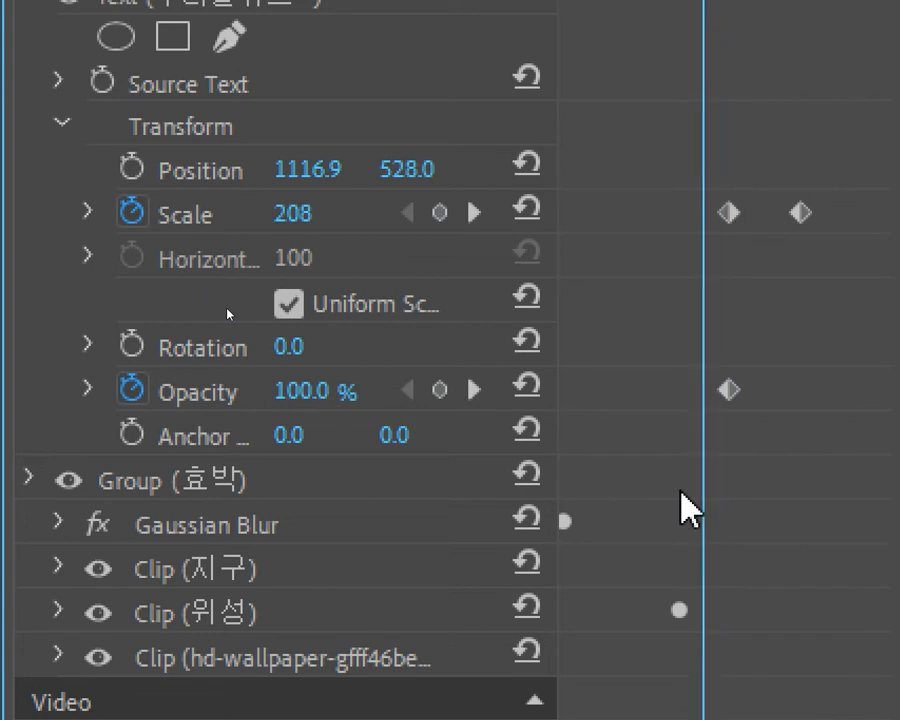
left_click(305, 390)
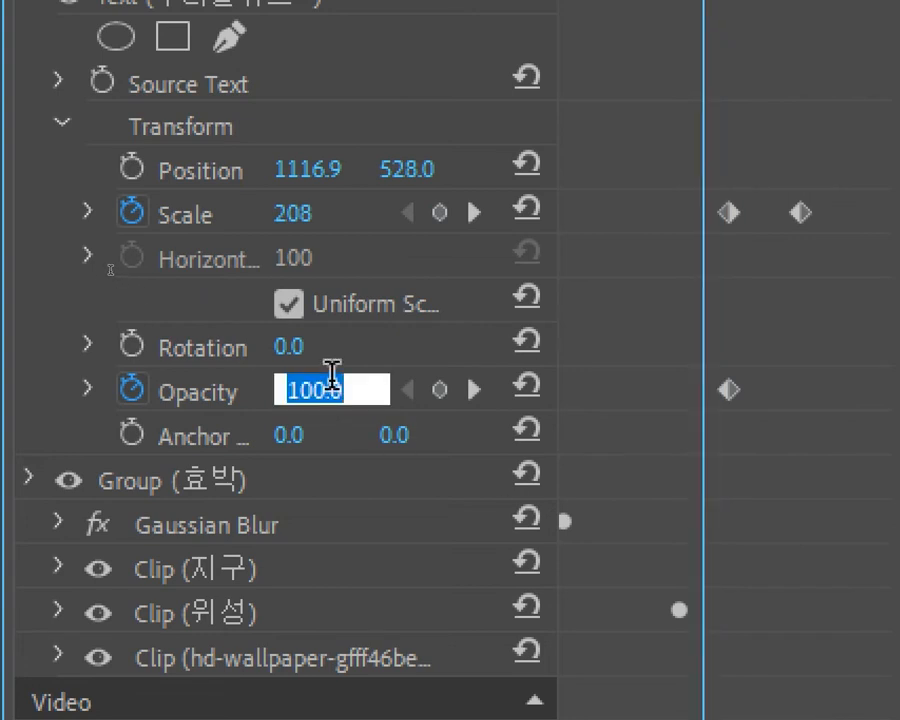
type("0")
key("Return")
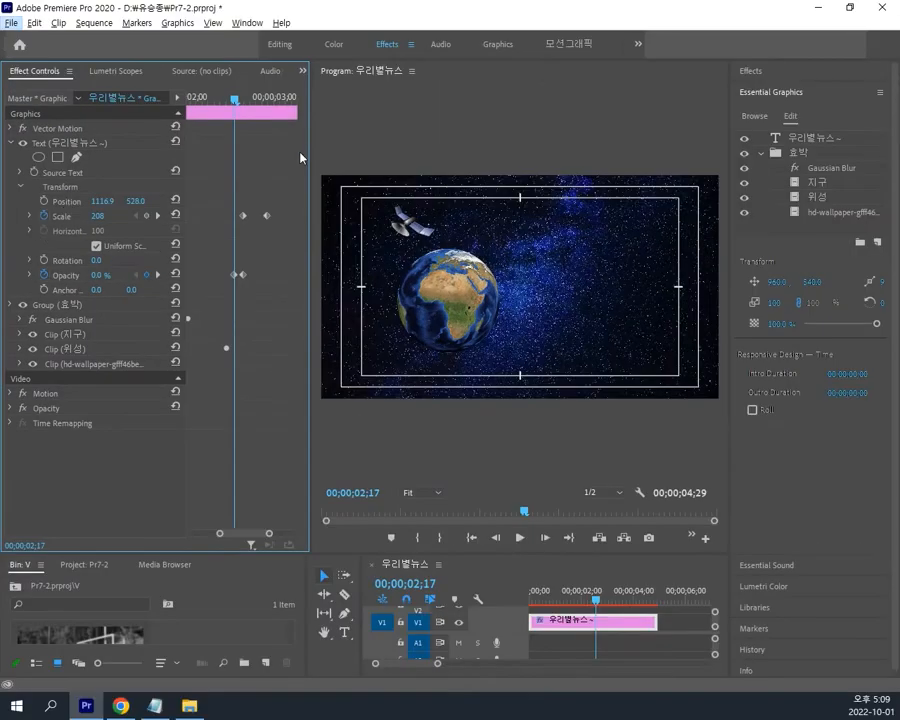
Move the text's 0% Opacity keyframe closer to the 100% one and play the appearance from 00;00;02;11.
mouse_move(238, 102)
left_mouse_down()
mouse_move(257, 103)
mouse_move(249, 101)
left_mouse_up()
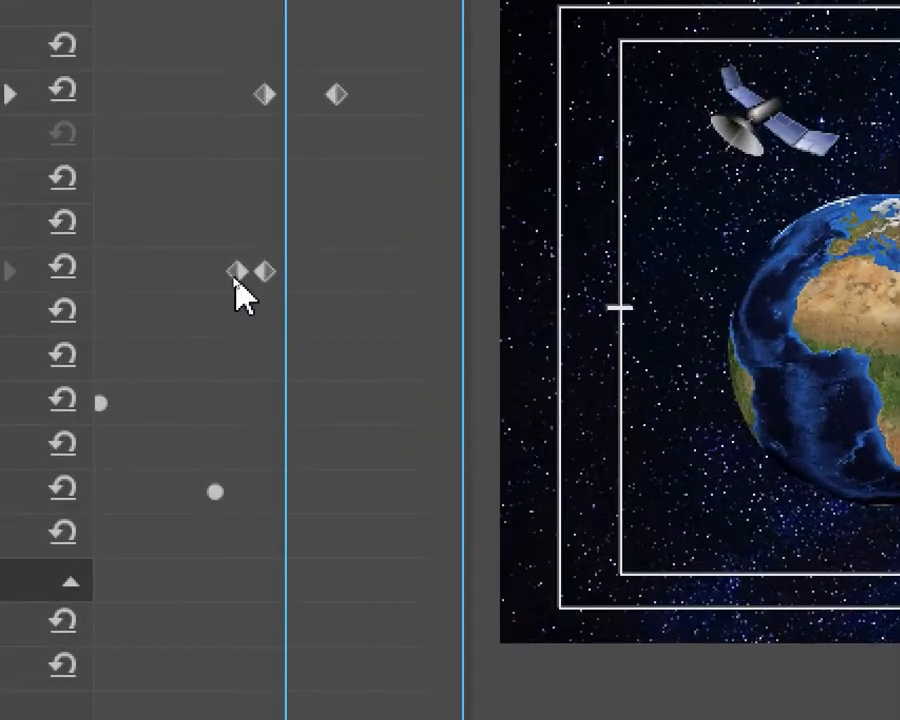
left_click_drag(236, 280, 255, 282)
left_click_drag(250, 100, 211, 107)
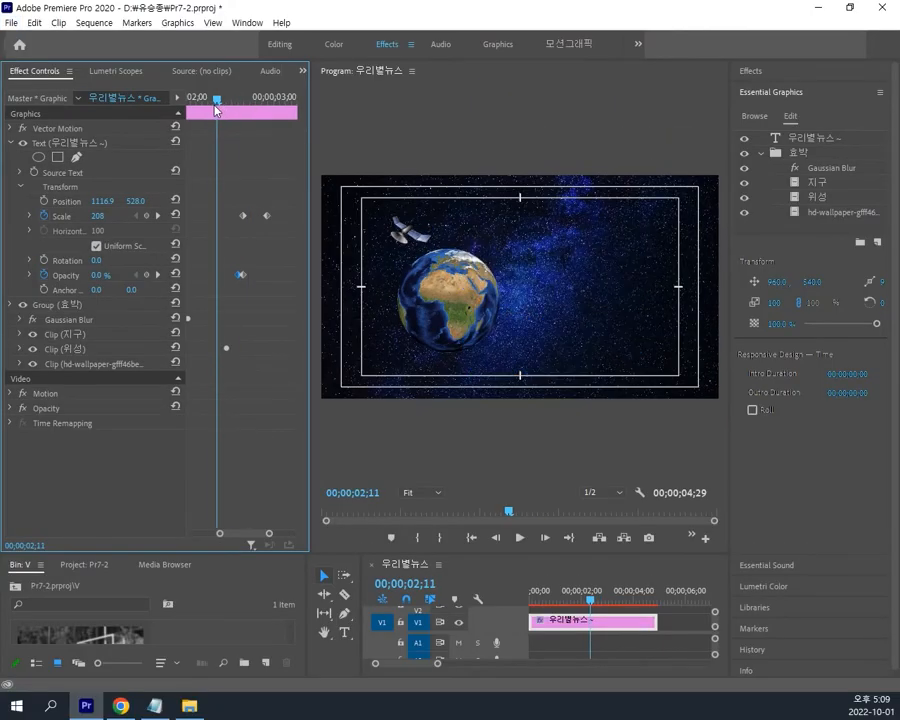
key("space")
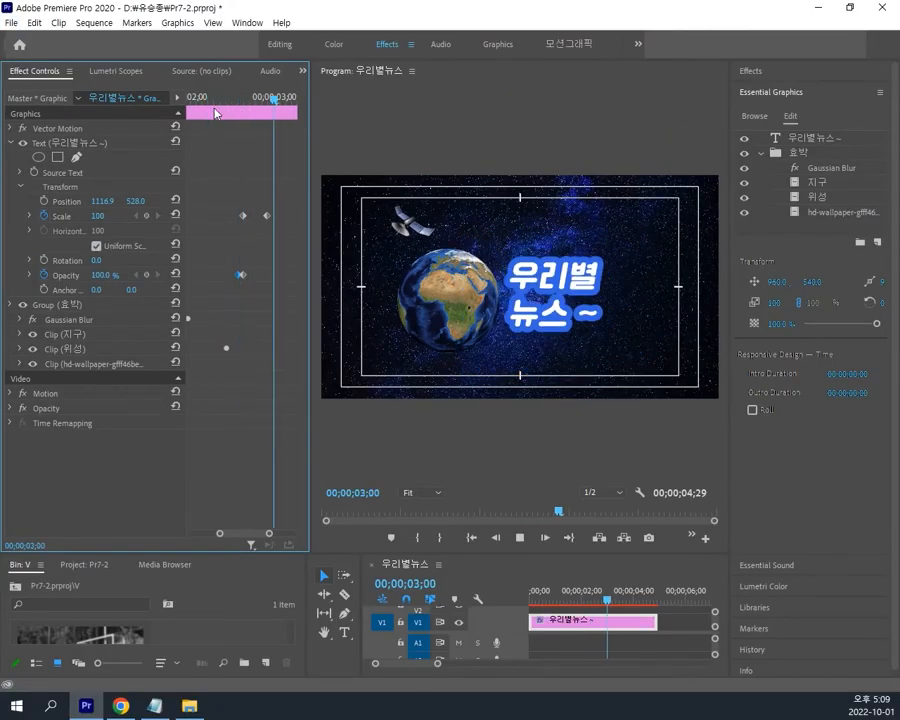
key("space")
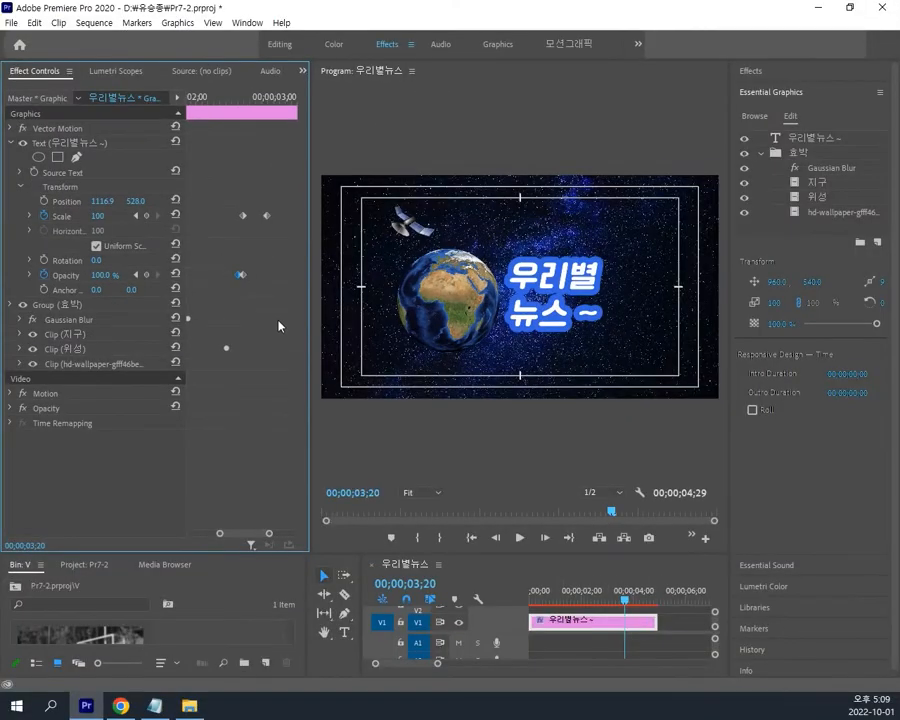
left_click(217, 97)
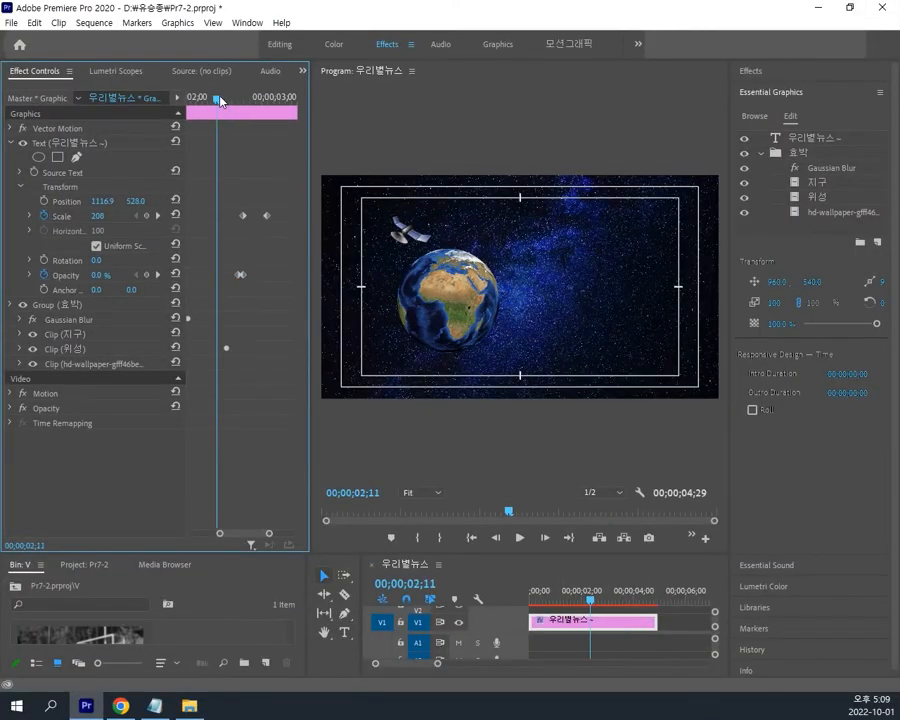
mouse_move(219, 101)
left_mouse_down()
mouse_move(268, 101)
mouse_move(224, 99)
mouse_move(226, 107)
left_mouse_up()
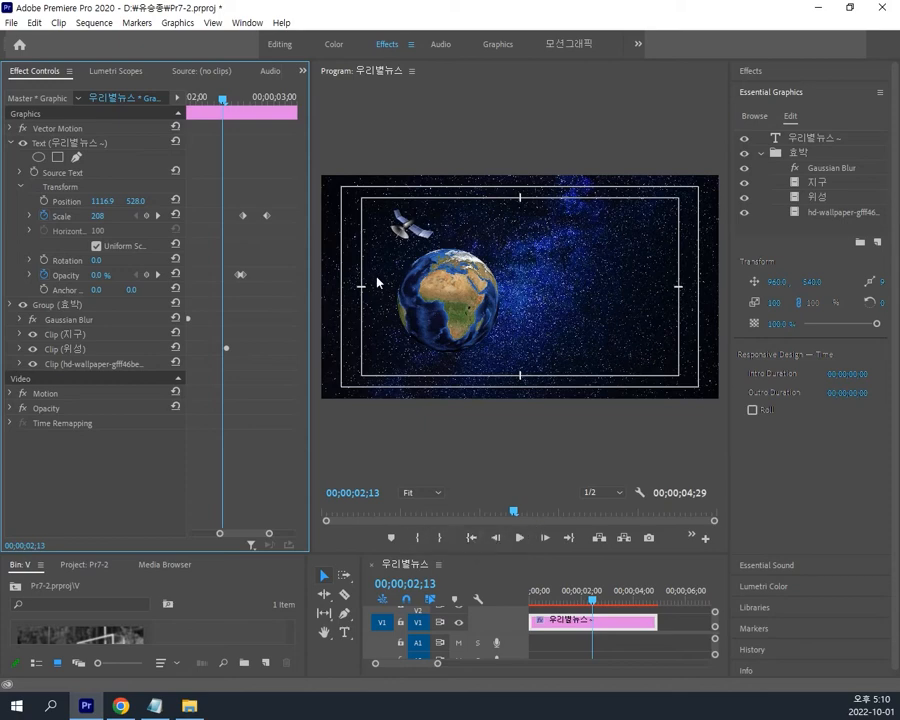
Move the 0% Opacity keyframe to one frame before the 100% one, and the text's last Scale keyframe to about 00;00;02;25.
left_click_drag(222, 116, 235, 110)
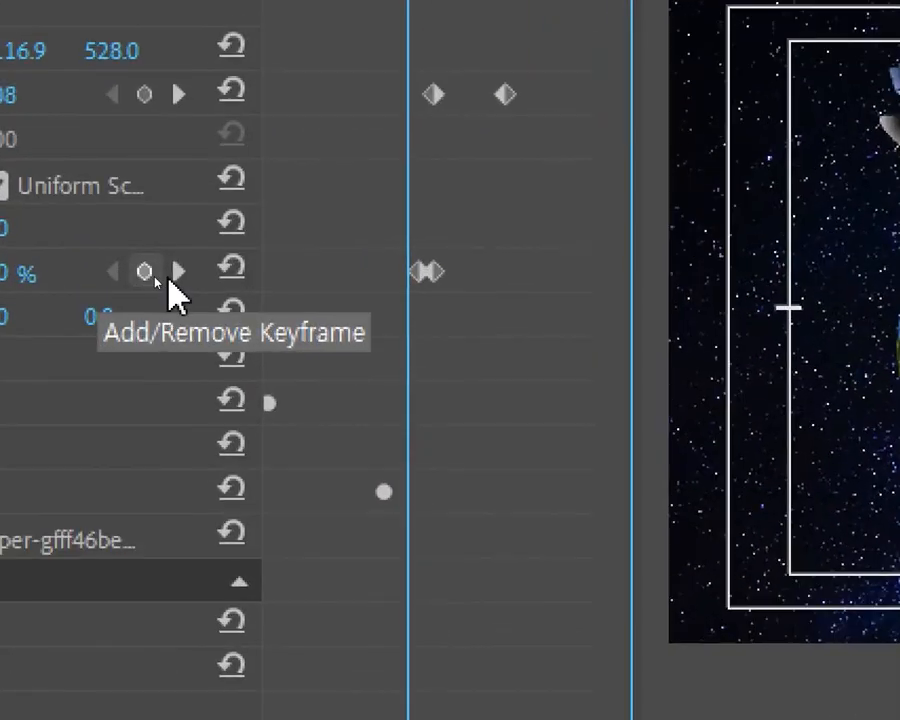
left_click(178, 271)
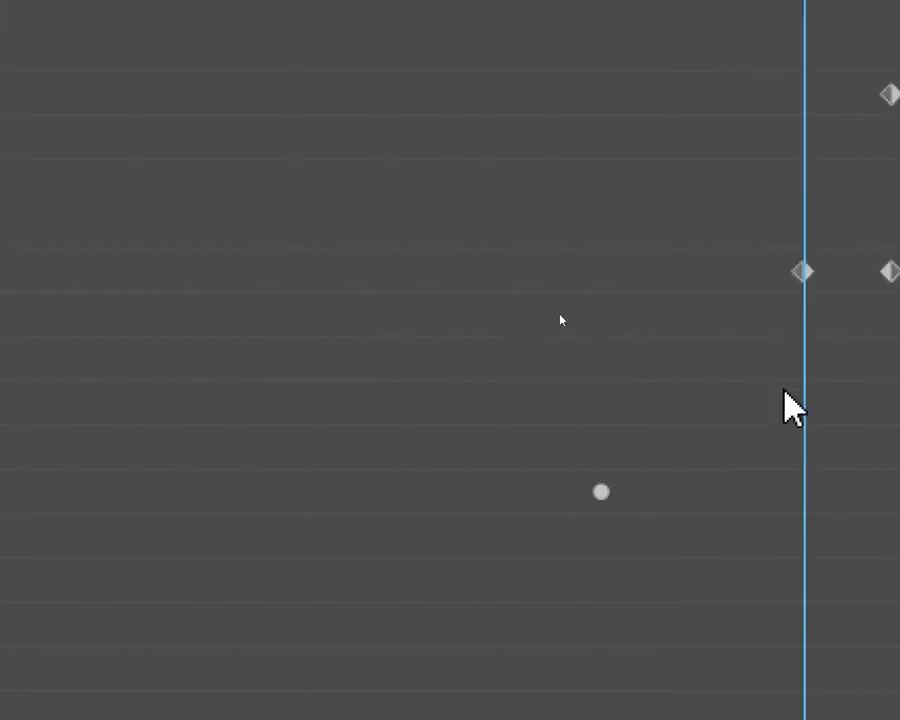
left_click_drag(541, 271, 591, 281)
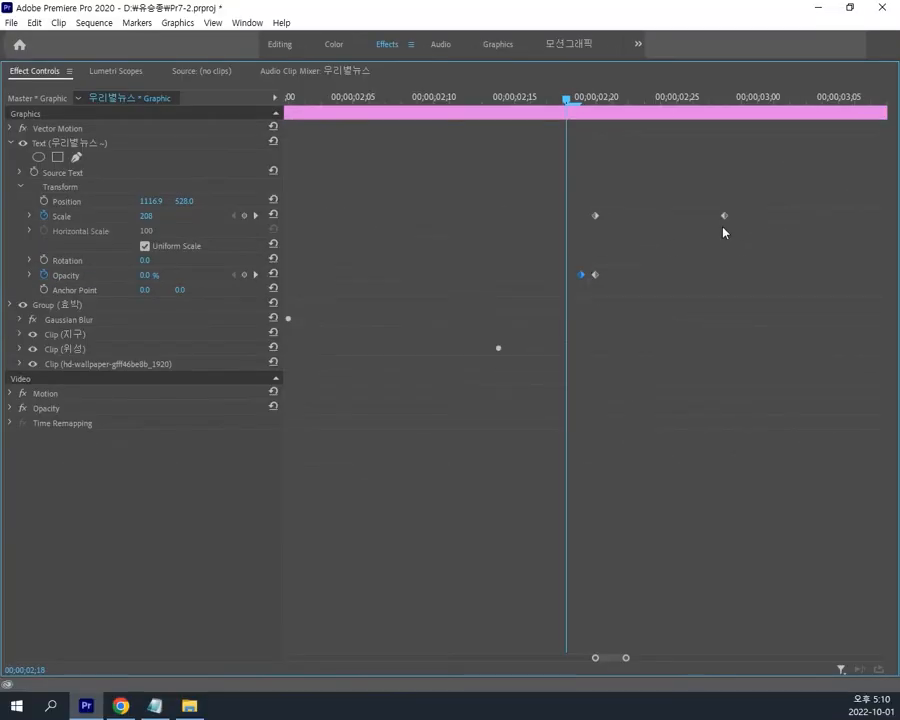
left_click_drag(725, 218, 679, 217)
key("grave")
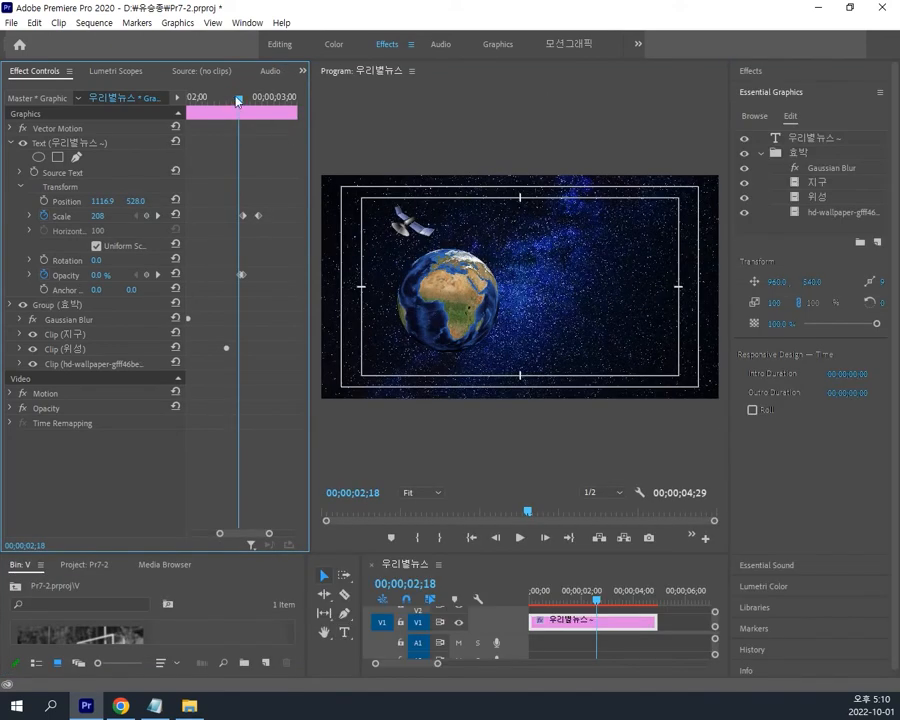
Play the graphic repeatedly from before the text's keyframes to preview its faster appearance.
left_click_drag(238, 98, 222, 100)
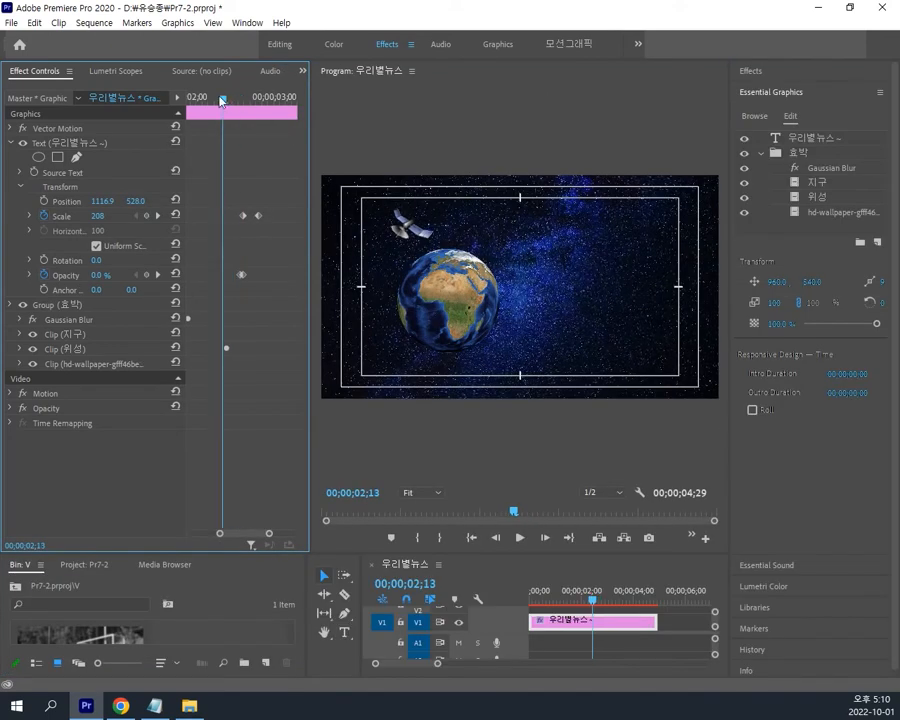
left_click(520, 538)
left_click_drag(240, 99, 207, 98)
left_click(520, 538)
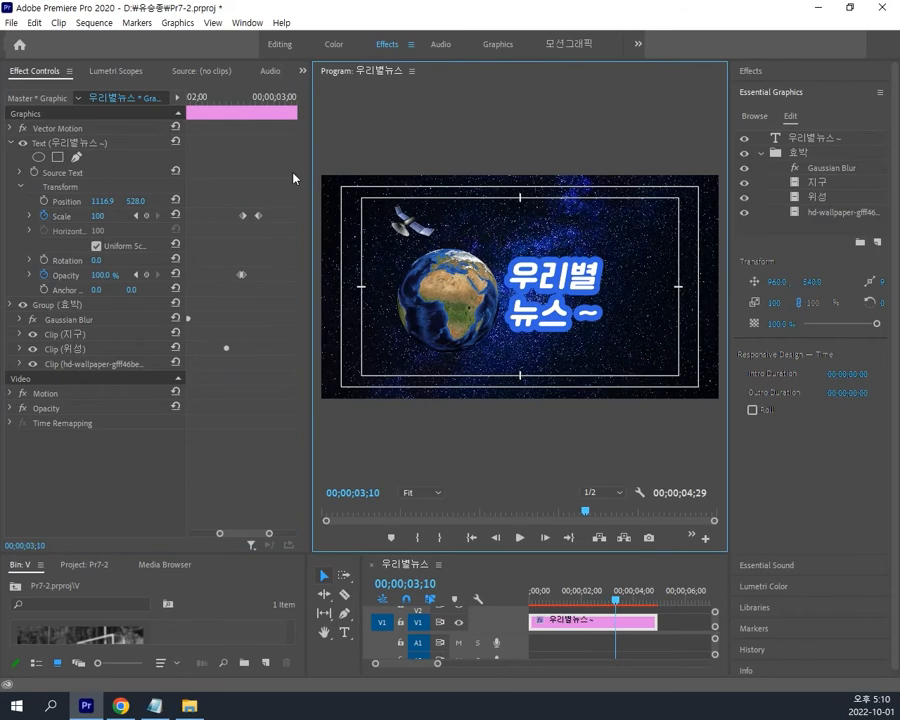
left_click_drag(238, 97, 199, 97)
left_click(520, 538)
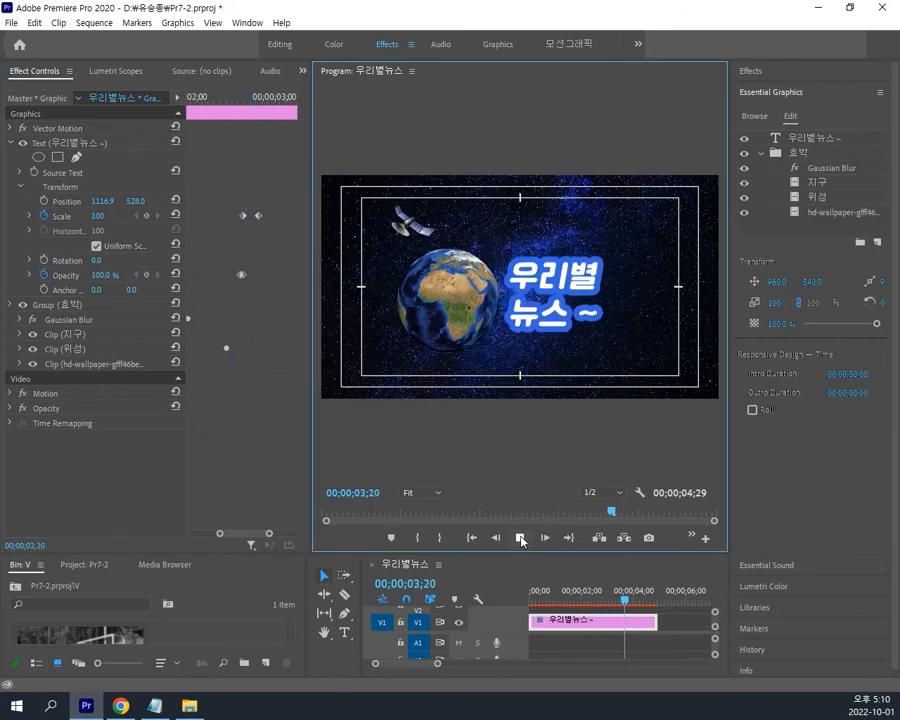
left_click(520, 539)
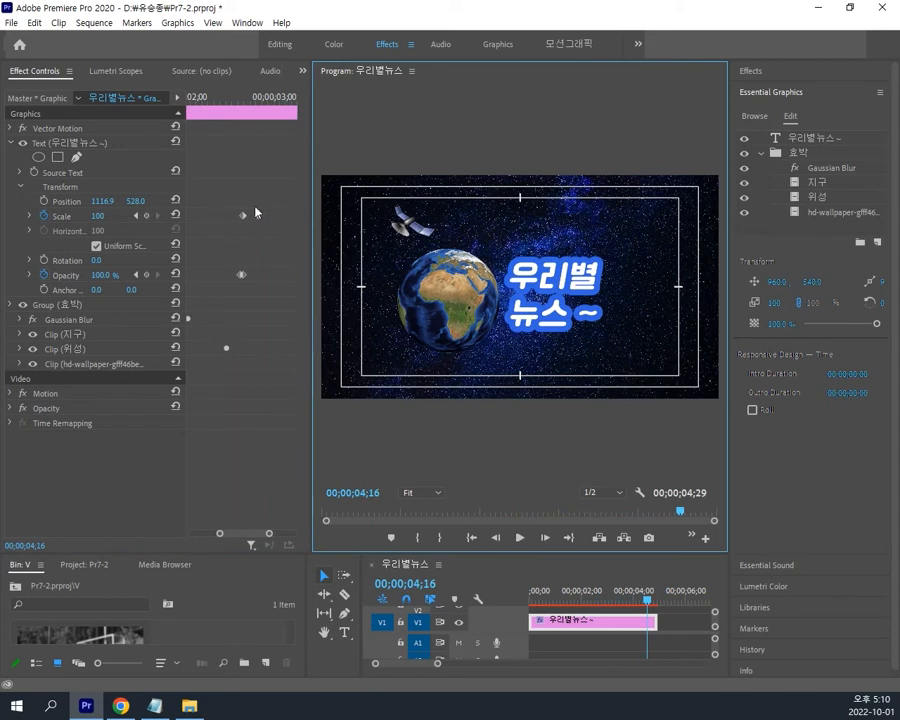
Select all the text's Scale and Opacity keyframes and move them together slightly earlier, just after the satellite's last keyframe.
left_click_drag(226, 203, 280, 293)
key("alt")
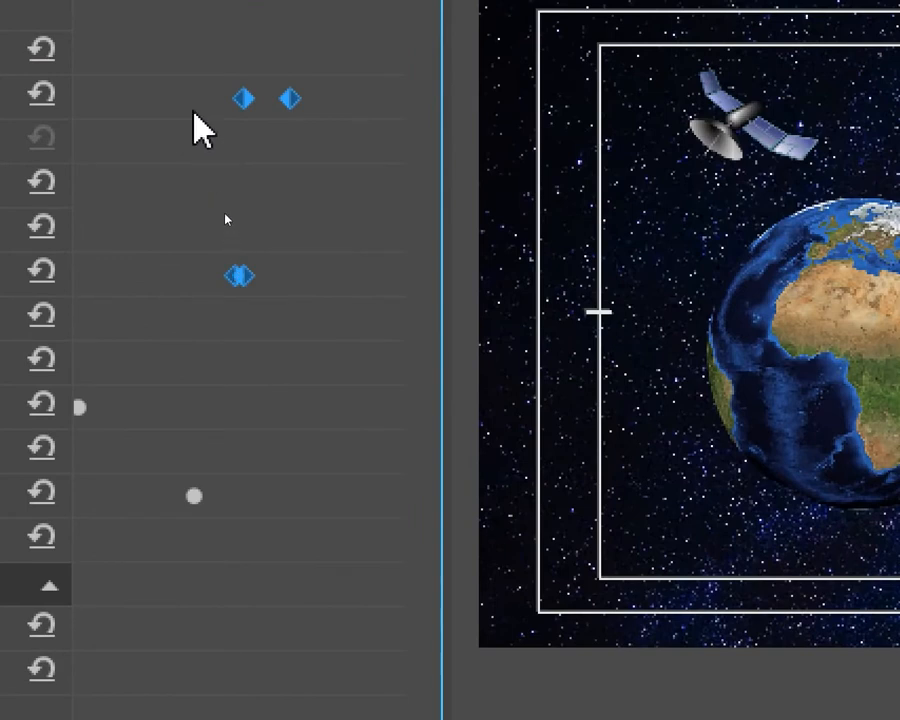
left_click_drag(220, 197, 236, 222)
left_click_drag(222, 163, 382, 408)
left_click_drag(228, 322, 204, 333)
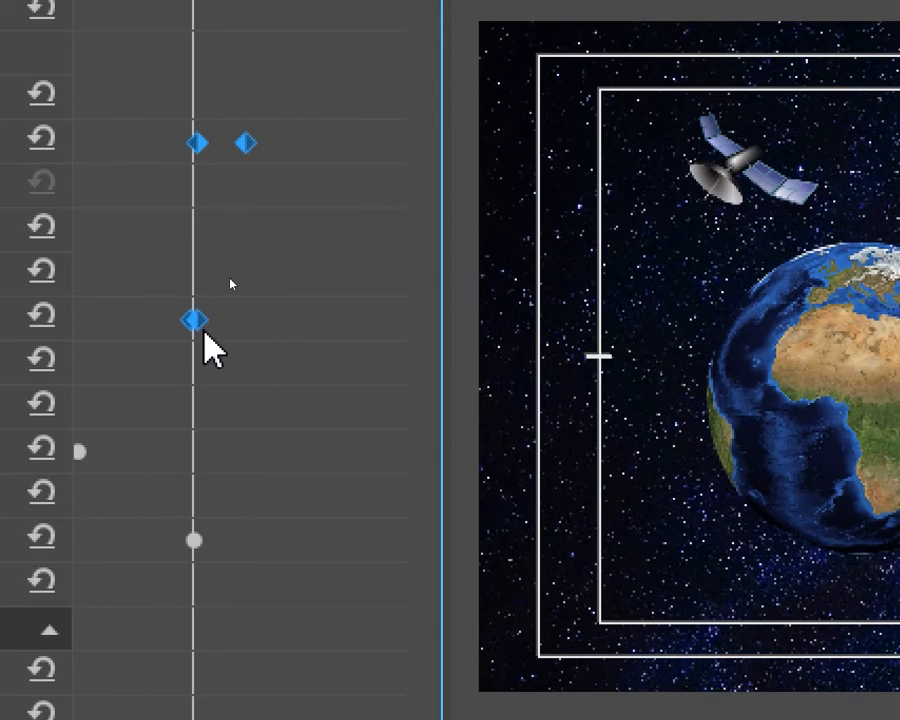
left_click_drag(204, 333, 213, 337)
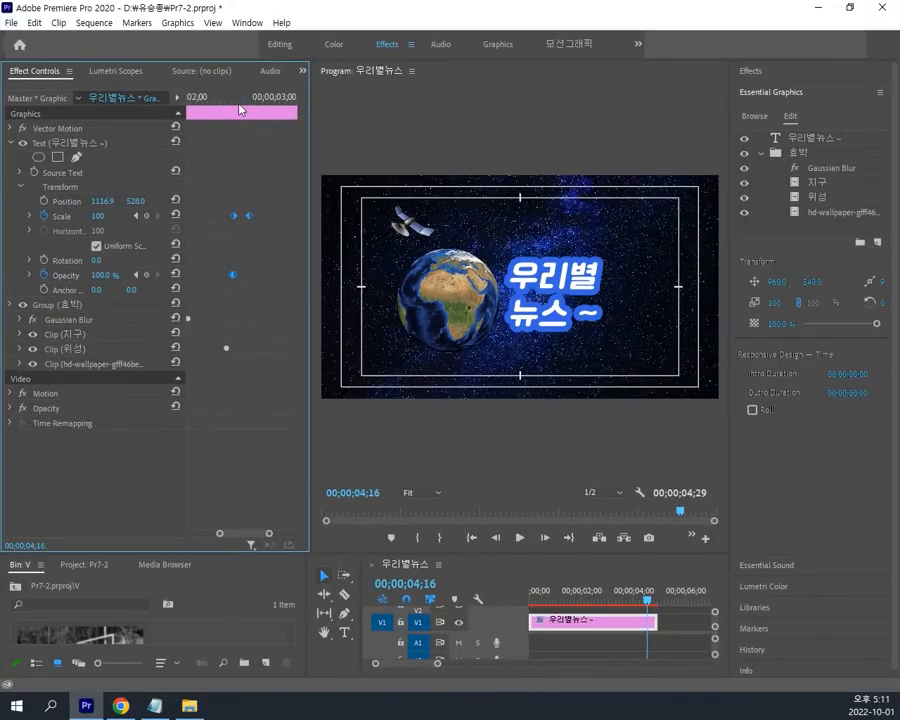
Show the full duration of the keyframe timeline and play the whole animation from the start to review it.
left_click_drag(238, 101, 188, 118)
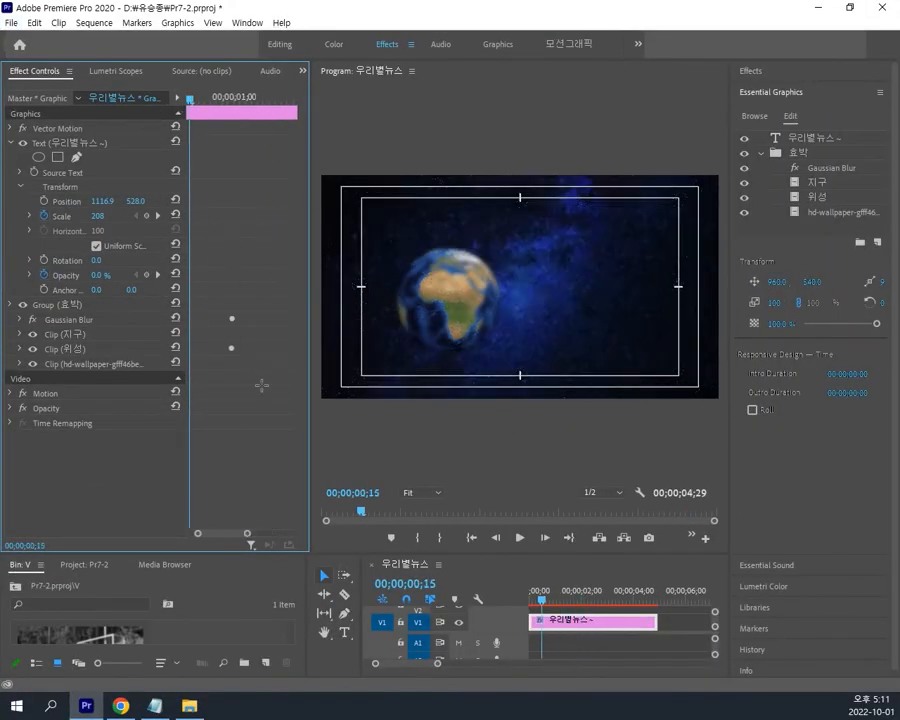
key("minus")
key("minus")
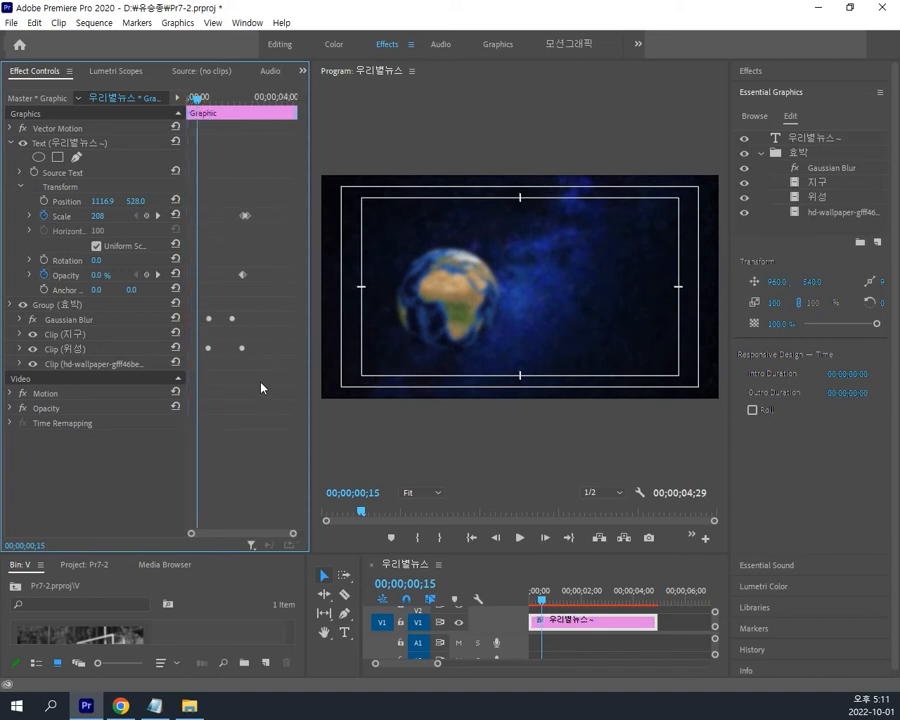
key("Home")
key("space")
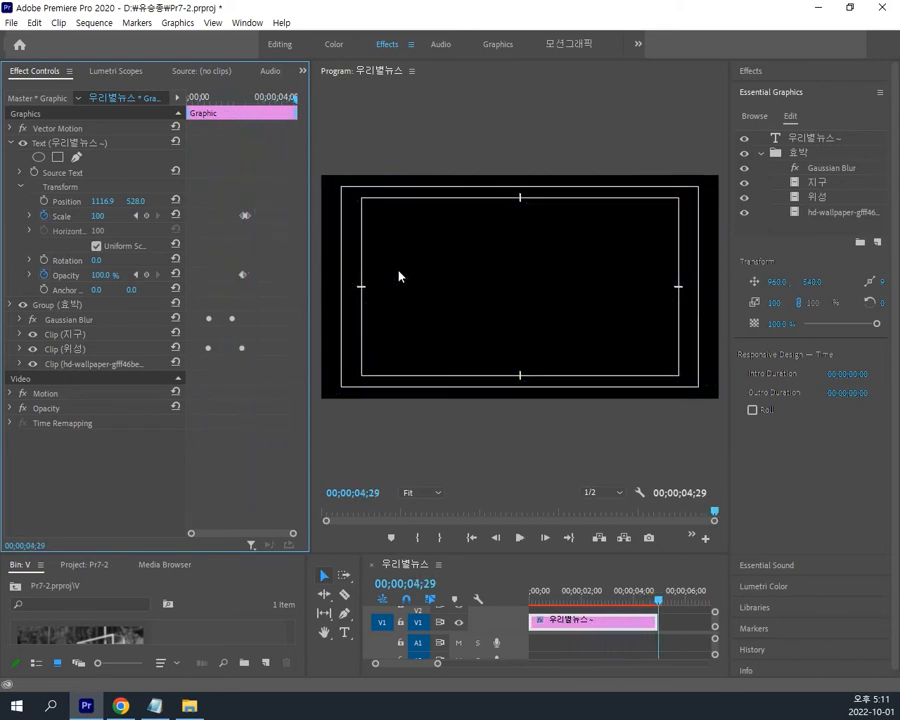
key("space")
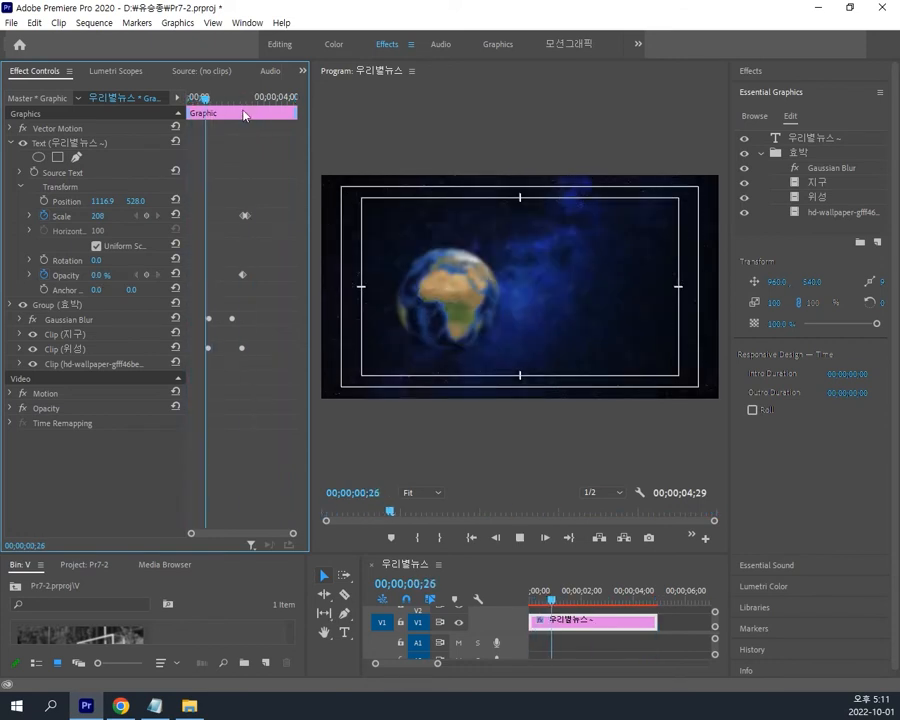
key("space")
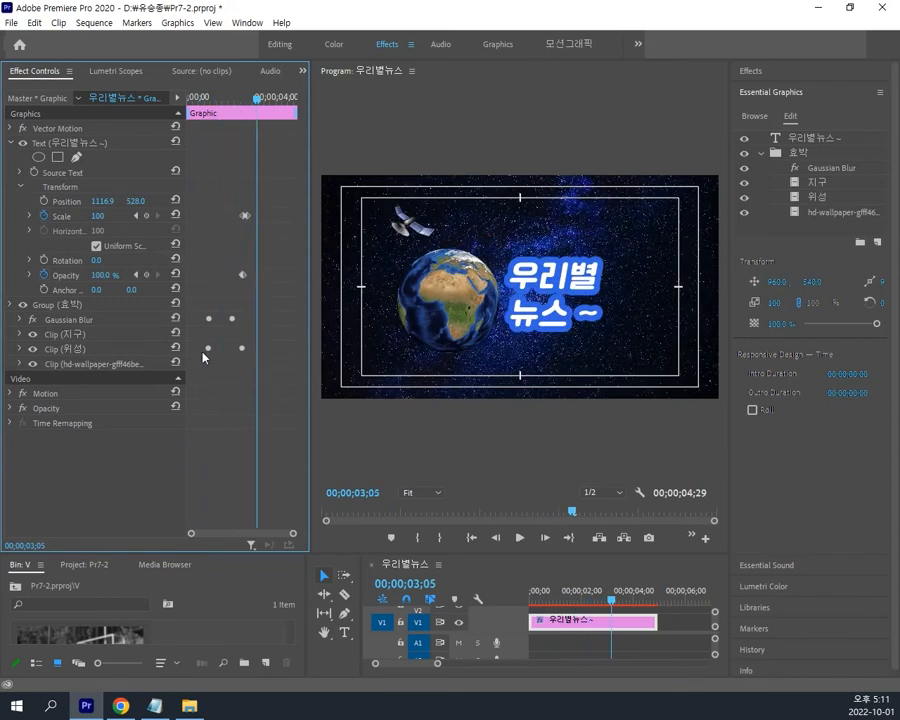
key("grave")
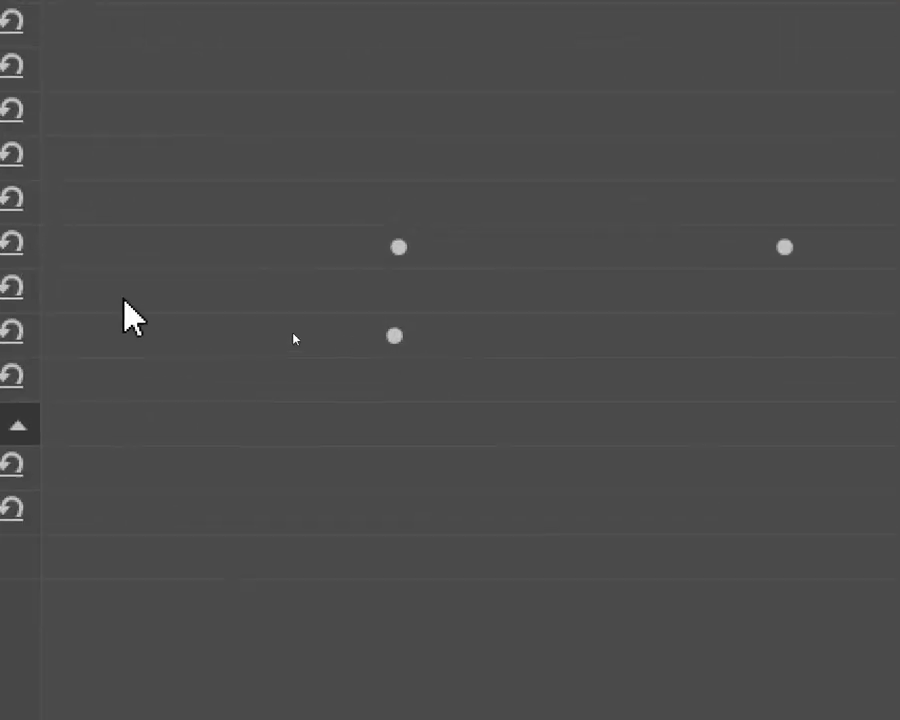
left_click(60, 292)
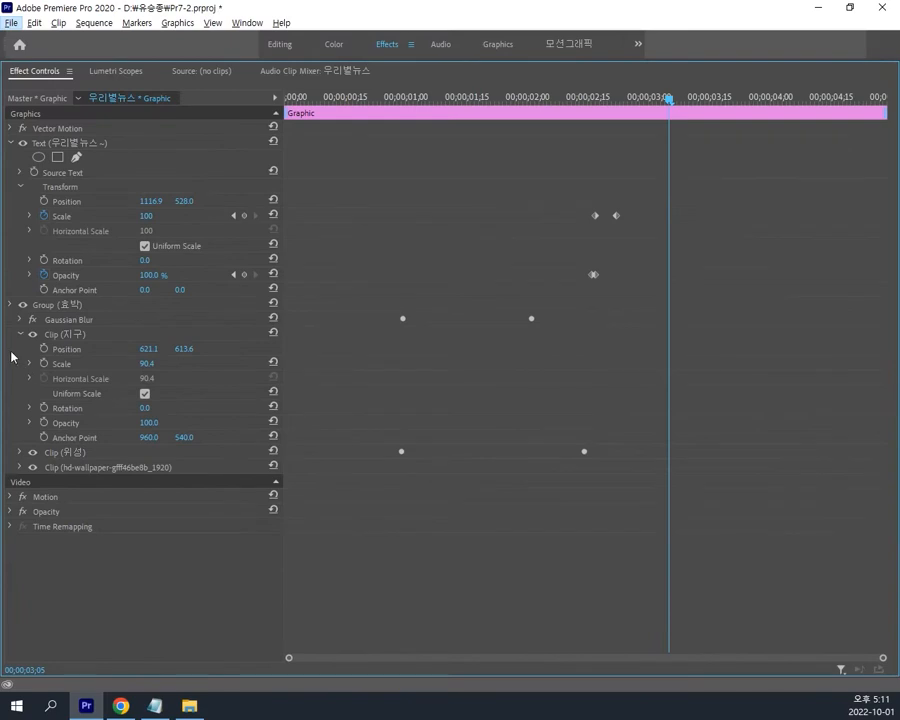
left_click(46, 438)
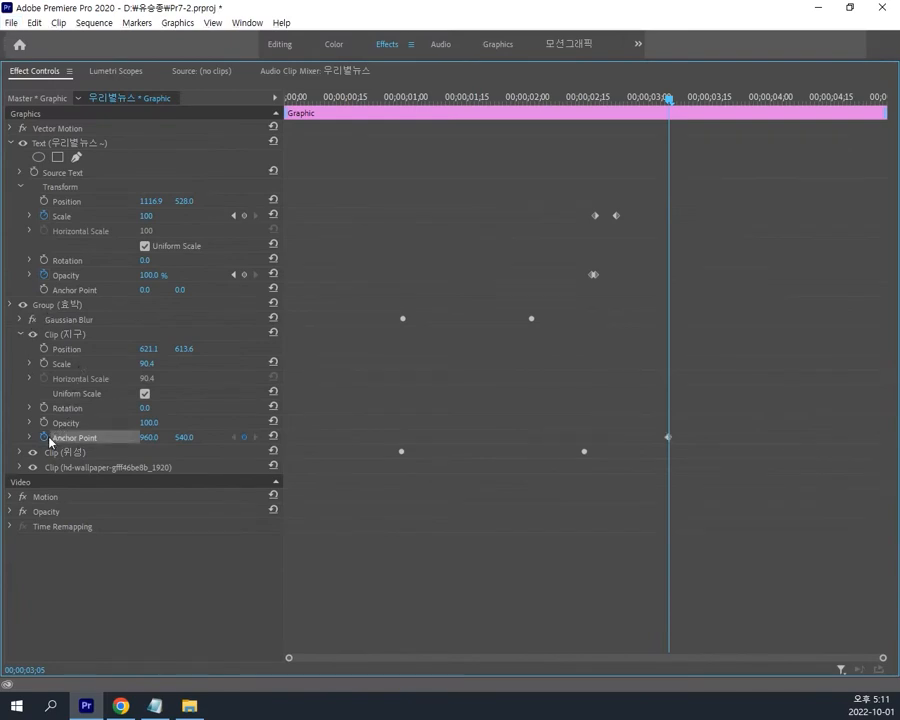
left_click(46, 438)
Split the 우리별뉴스 graphic at 00;00;00;21 and remove the part before the cut, closing the gap.
left_click_drag(470, 99, 374, 113)
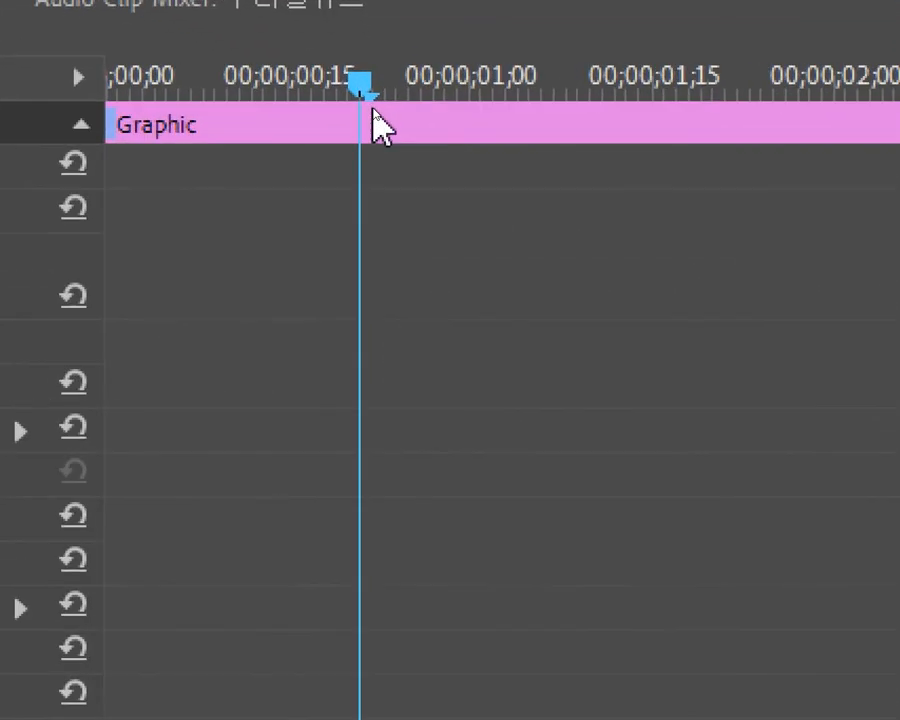
key("grave")
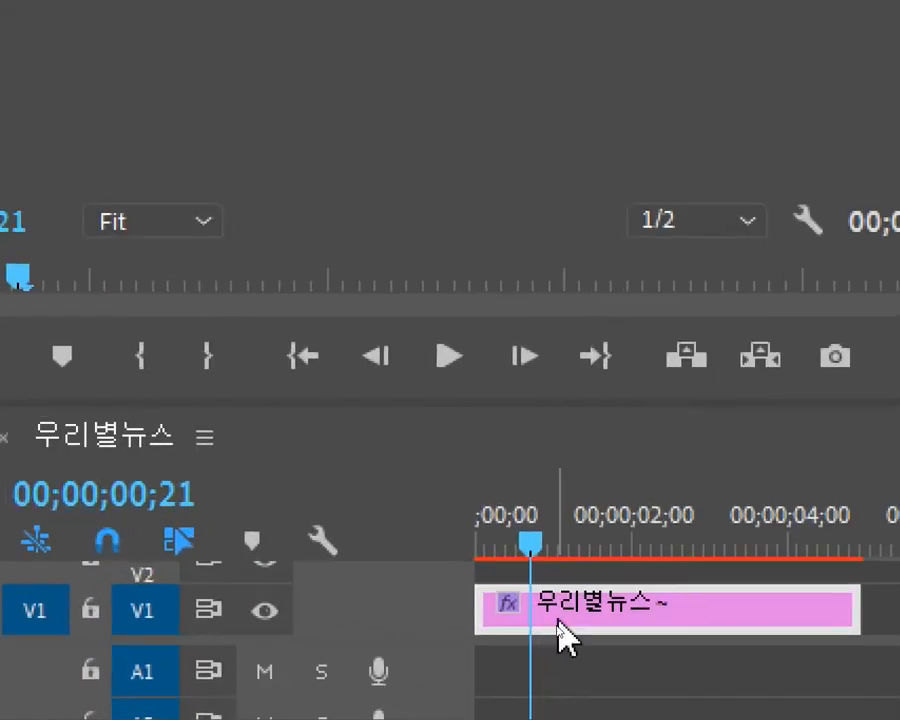
left_click(562, 636)
key("ctrl+k")
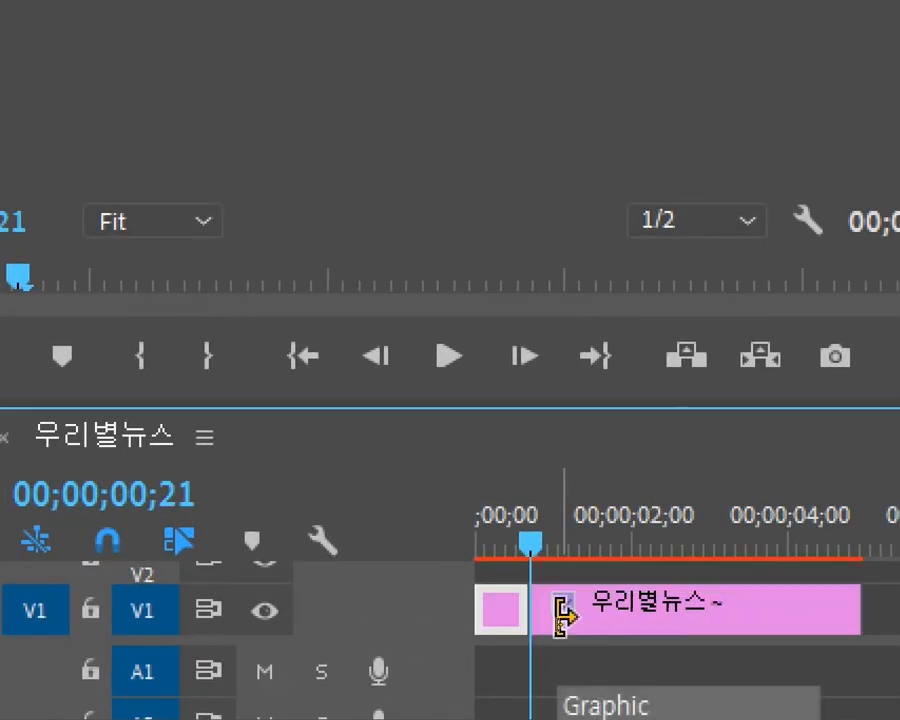
key("Delete")
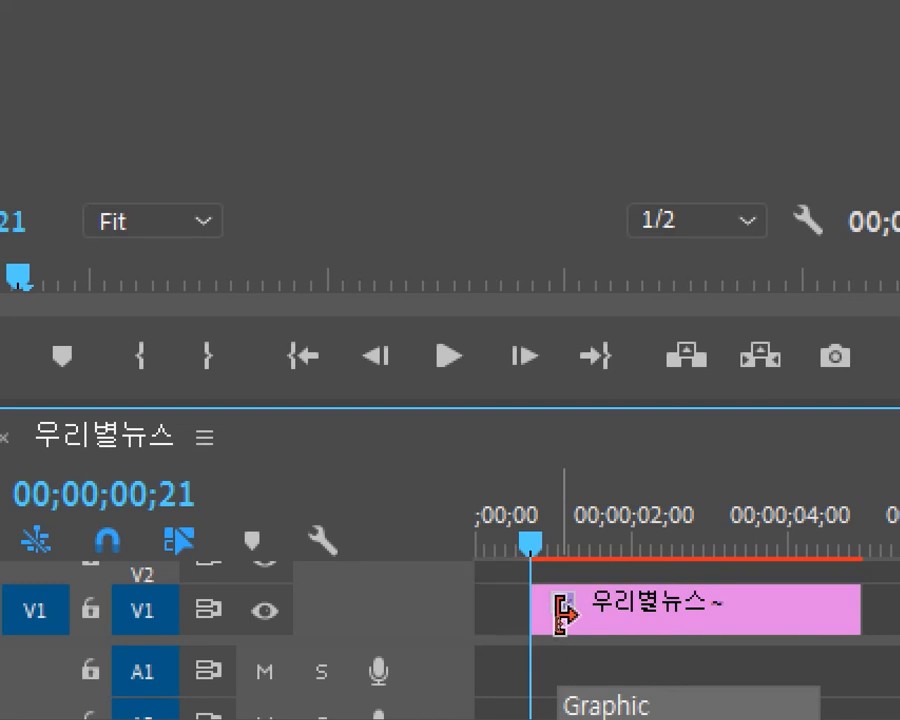
left_click(502, 601)
key("Delete")
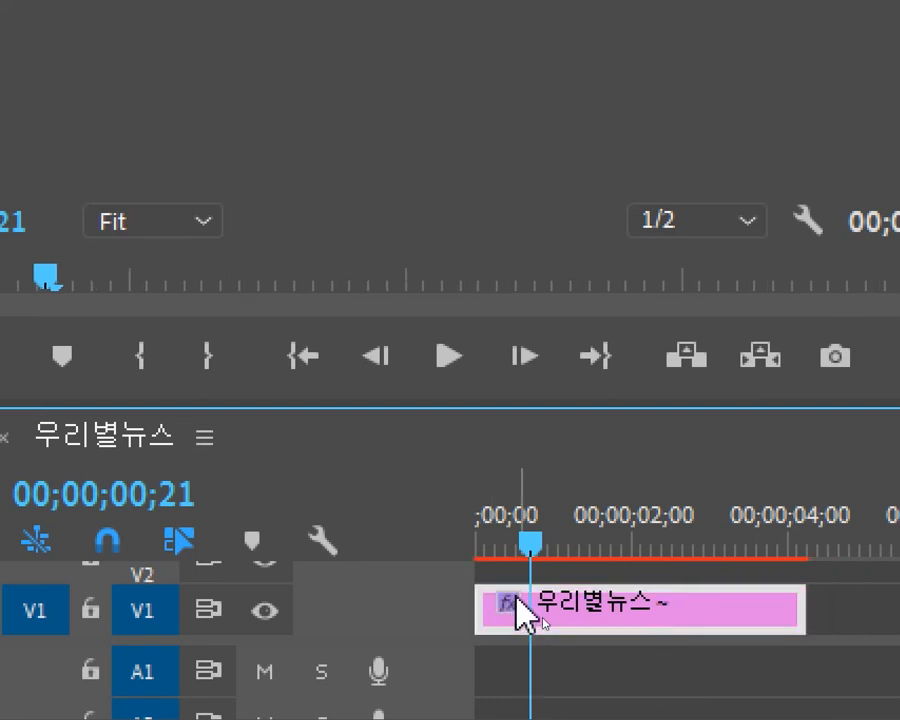
Play the trimmed graphic from the start of the sequence to check its quicker opening.
left_click_drag(532, 546, 474, 546)
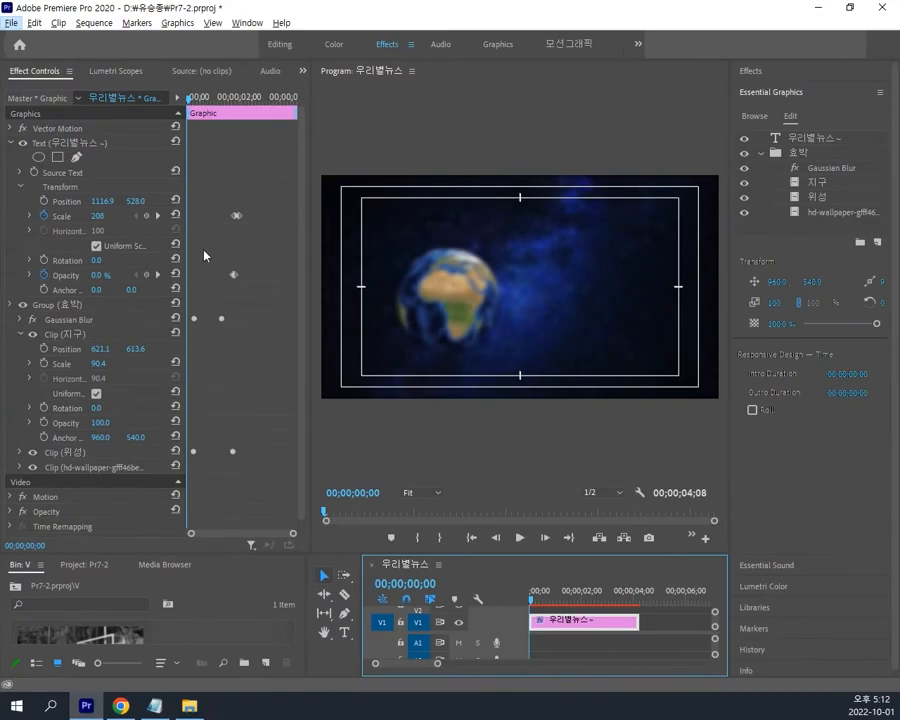
left_click(520, 538)
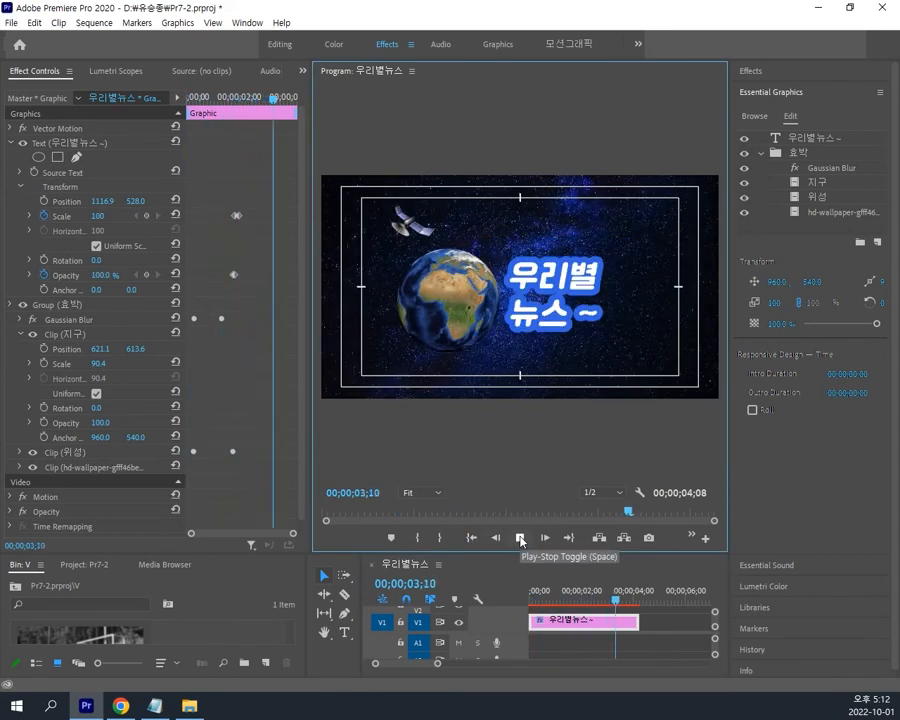
left_click(520, 540)
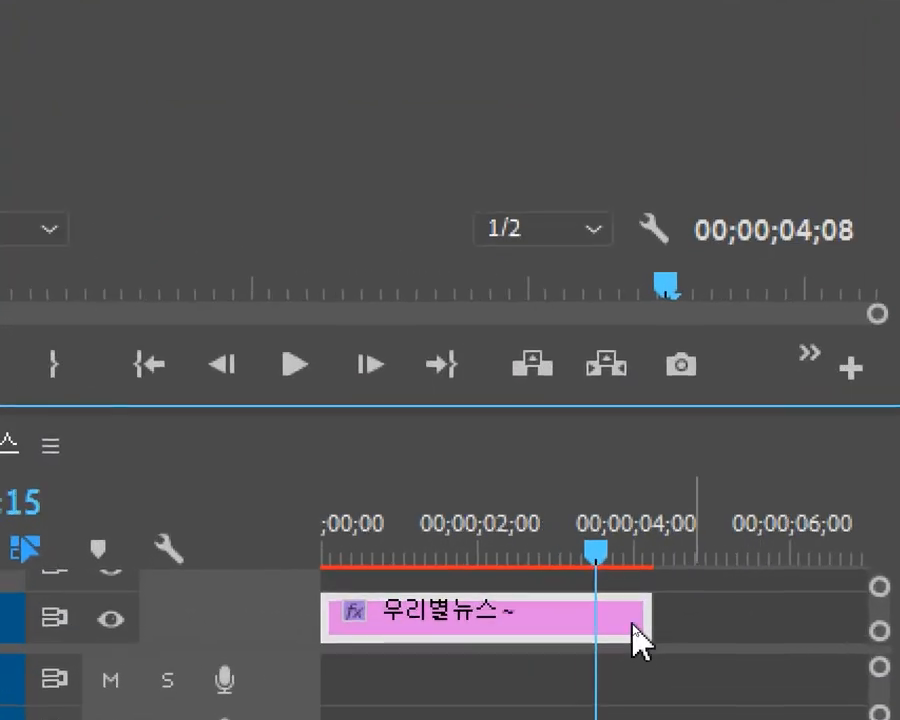
Place the playhead at 5 seconds and extend the end of the 우리별뉴스 graphic to it.
left_click(634, 616)
left_click(605, 630)
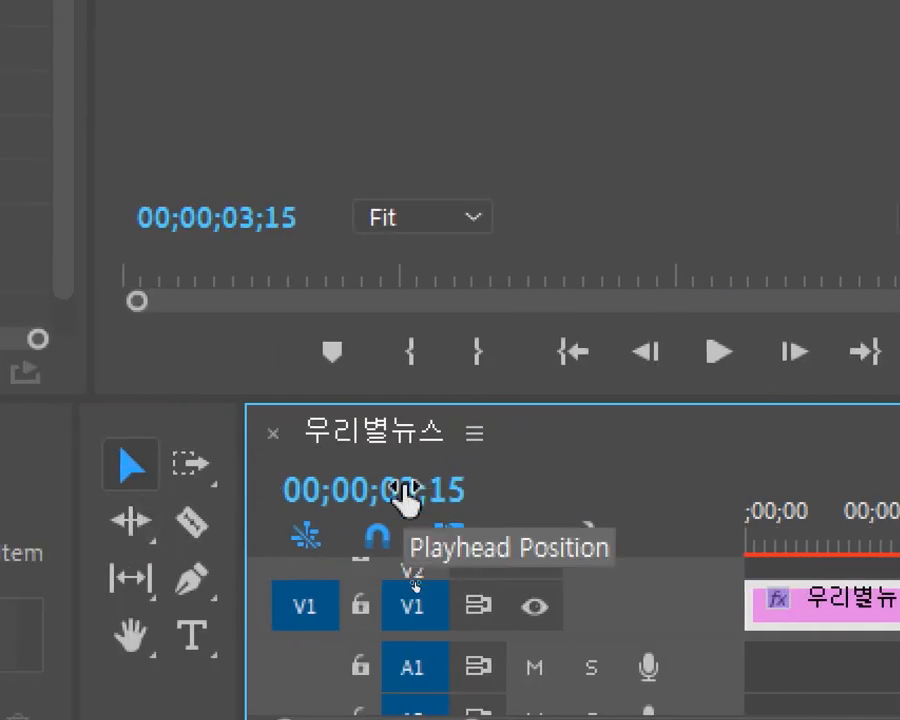
left_click(414, 490)
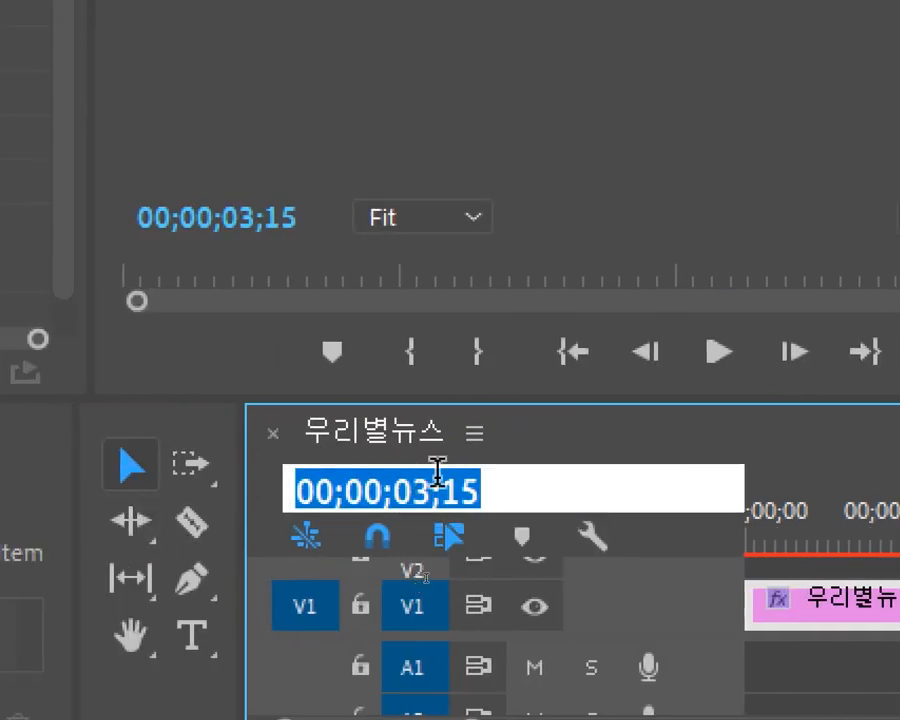
type("5.")
key("Return")
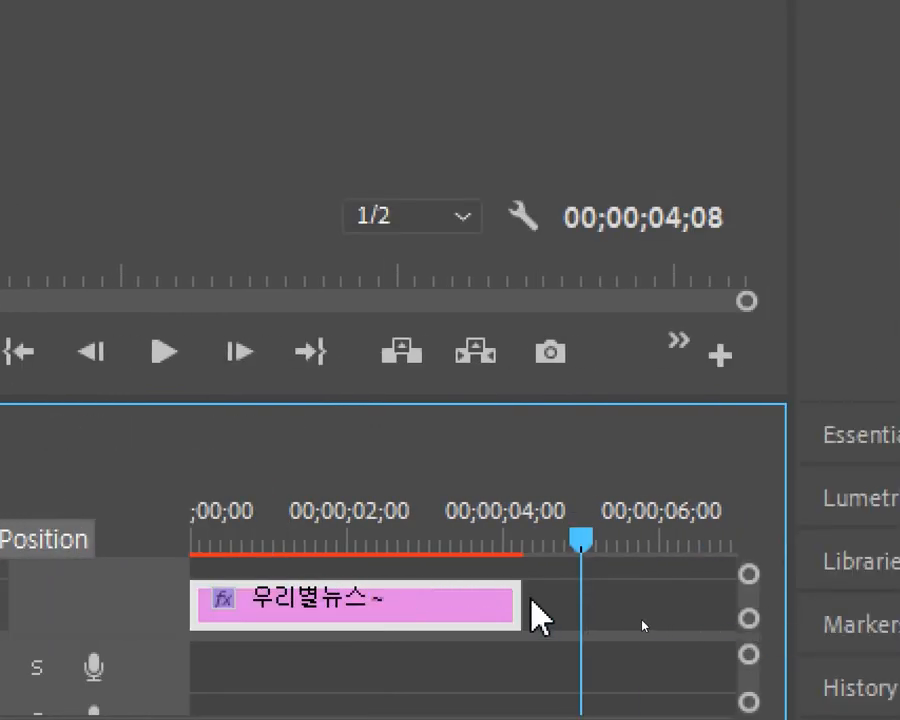
left_click_drag(512, 604, 575, 604)
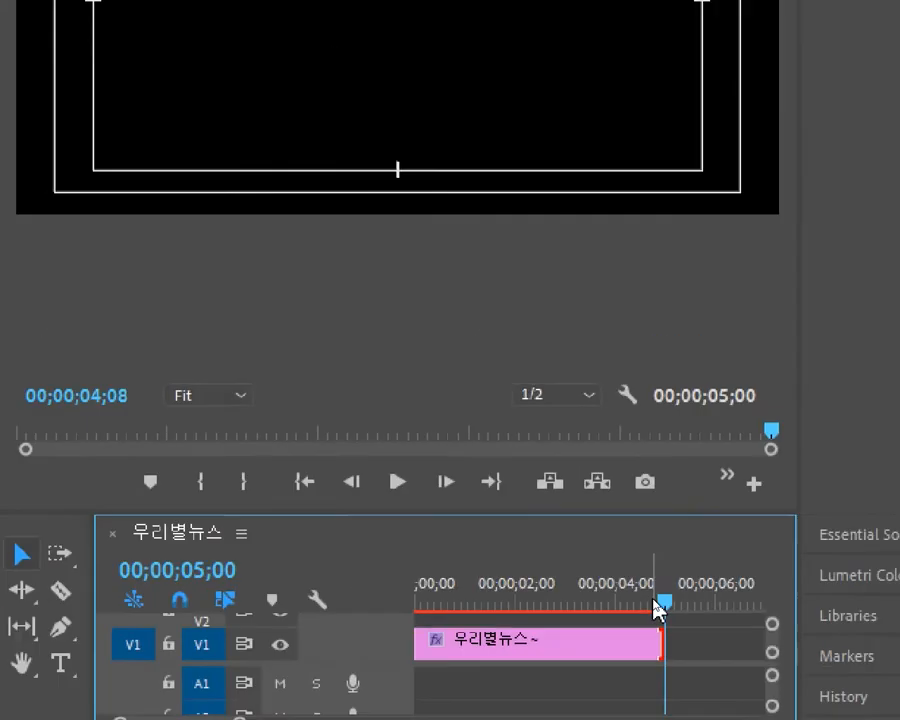
Play the extended title from the beginning and park the playhead at 00;00;03;28.
left_click_drag(656, 603, 366, 602)
key("space")
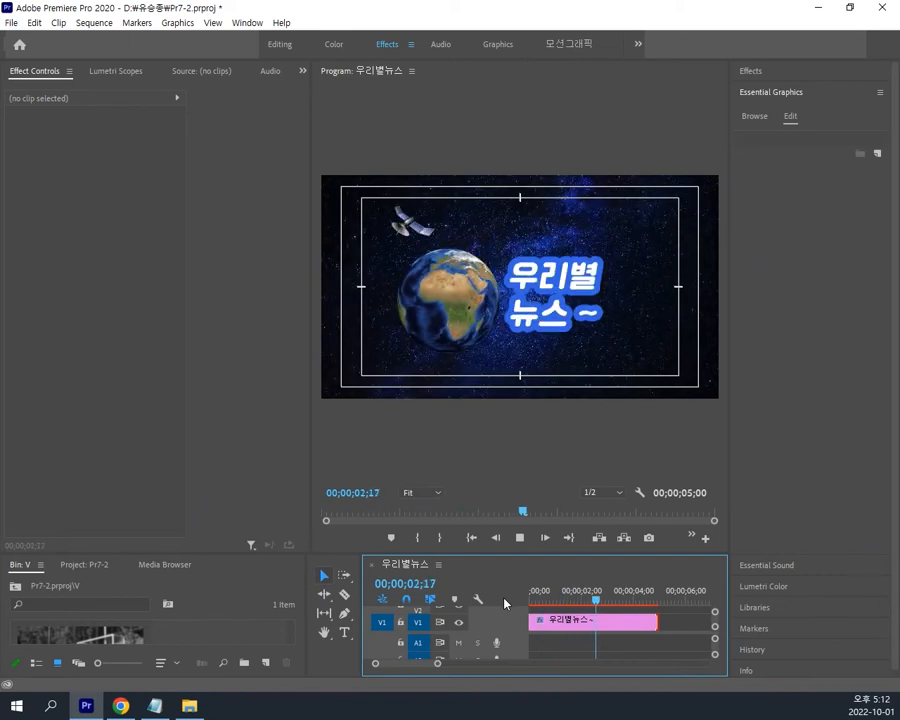
key("space")
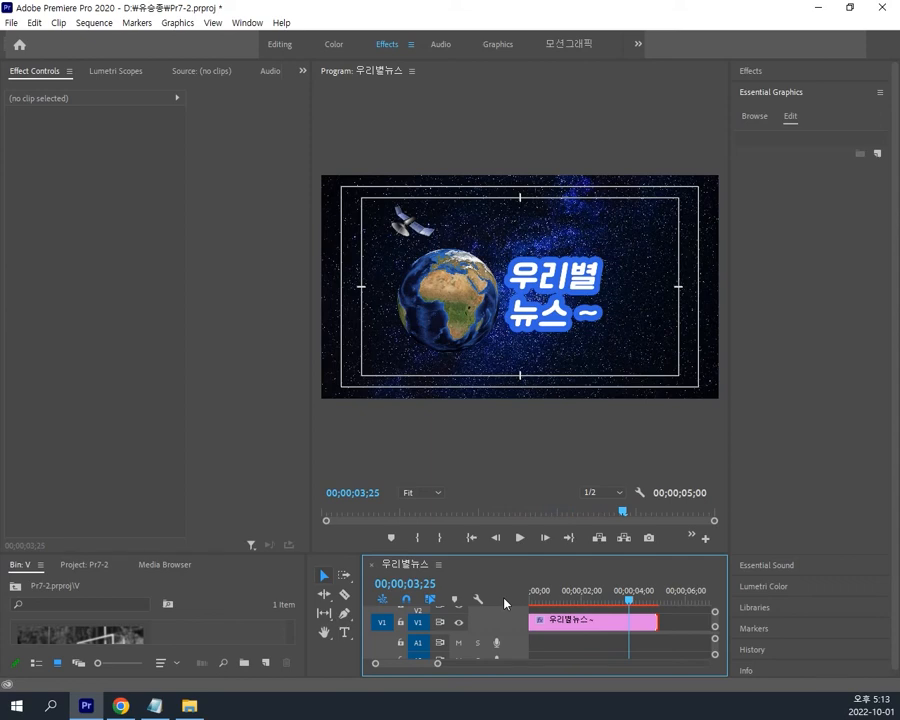
left_click(581, 601)
left_click_drag(581, 601, 630, 598)
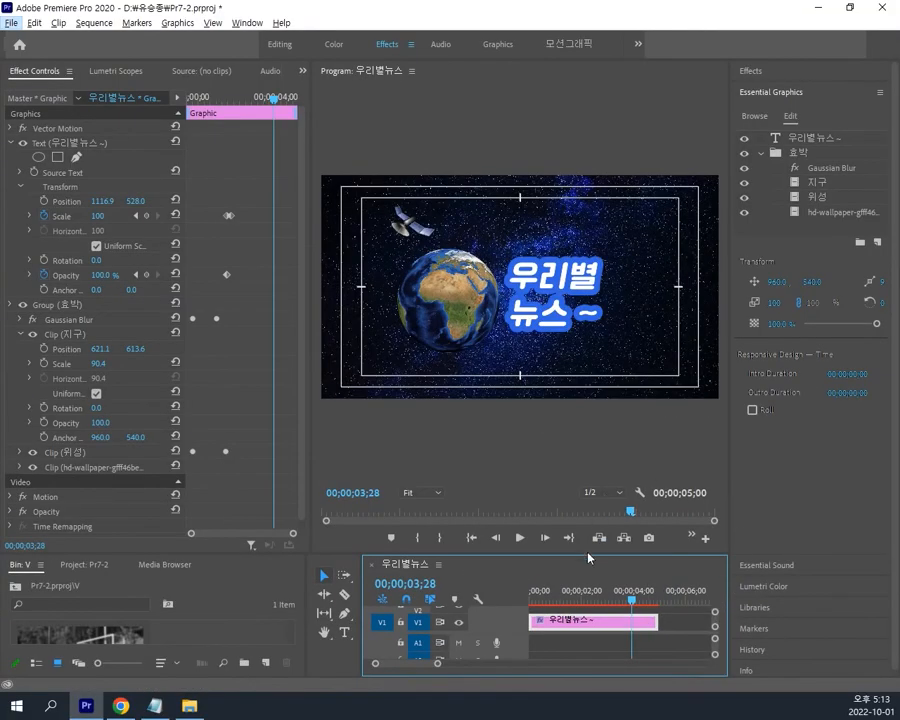
Export the 우리별뉴스 graphic as a motion graphics template named 0-오프닝-우주 on the local drive, including a video thumbnail.
left_click_drag(589, 557, 570, 463)
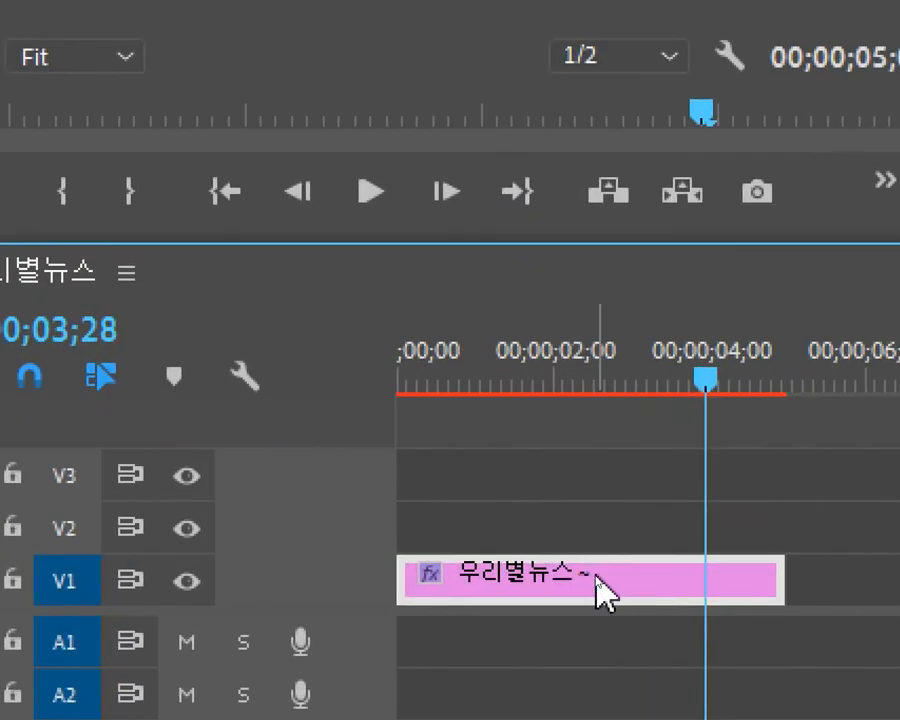
right_click(598, 579)
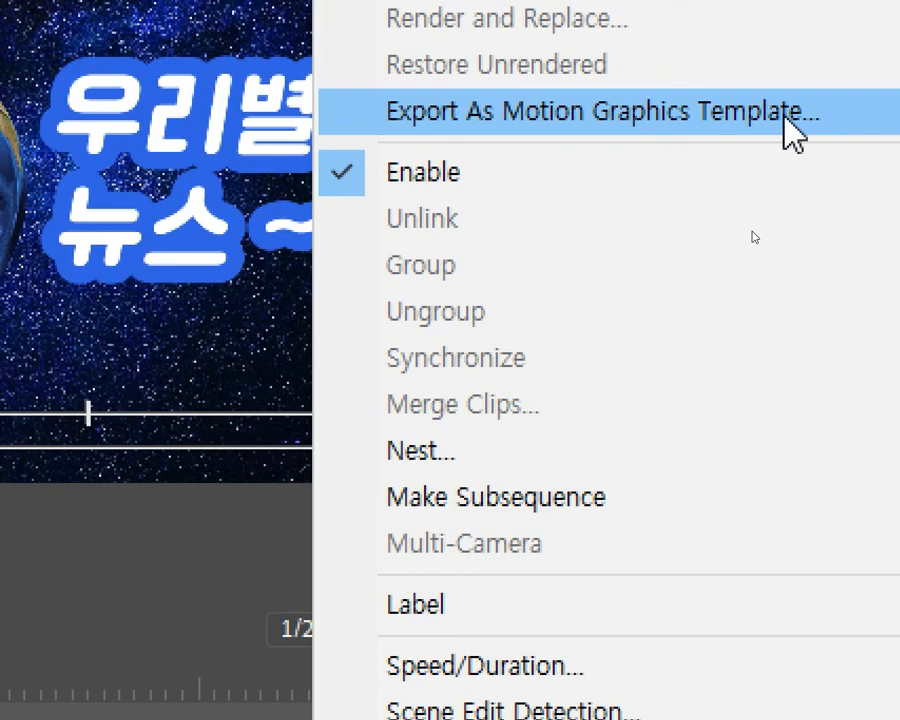
left_click(795, 130)
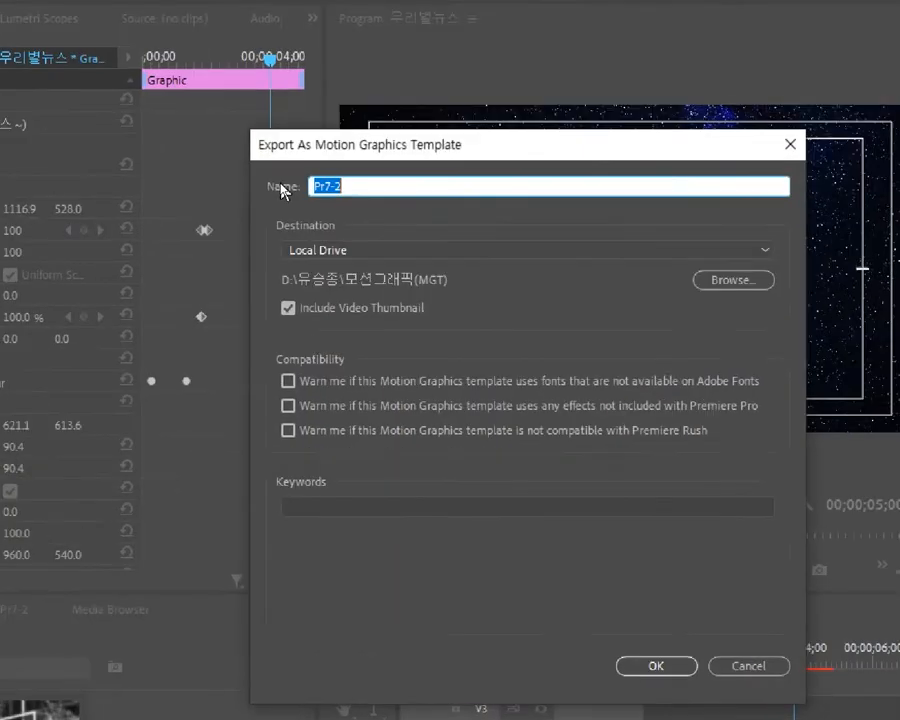
type("0-dh")
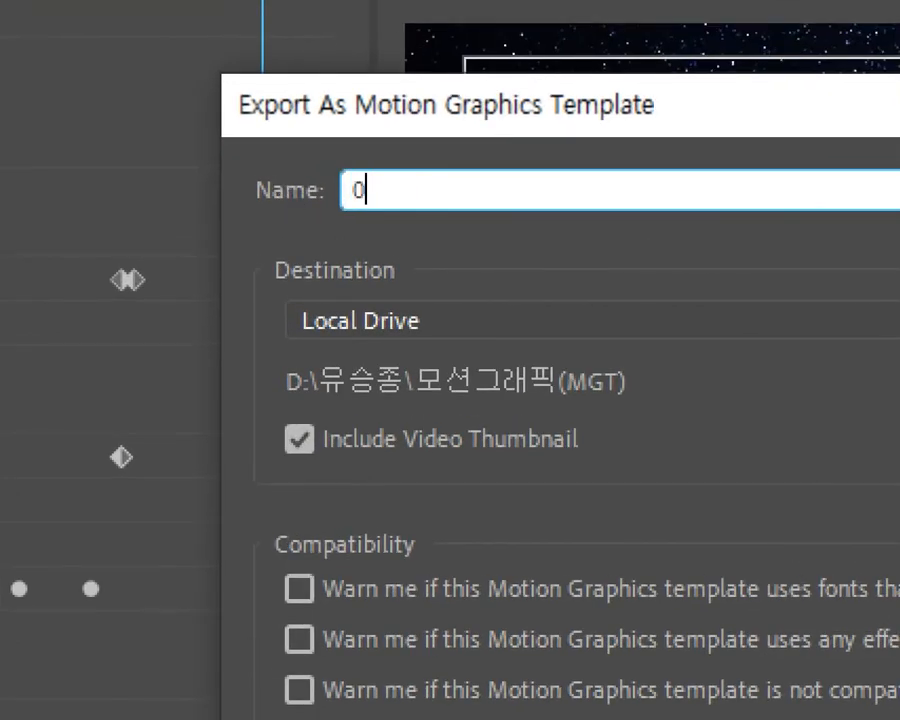
key("BackSpace")
key("BackSpace")
key("Hangul")
type("오프닝-우")
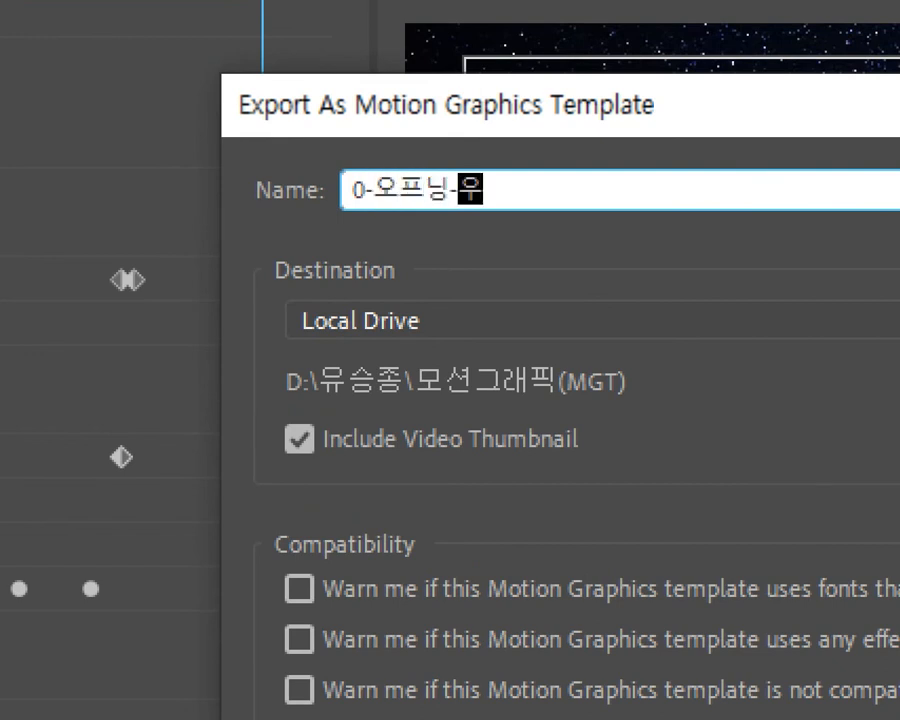
type("주")
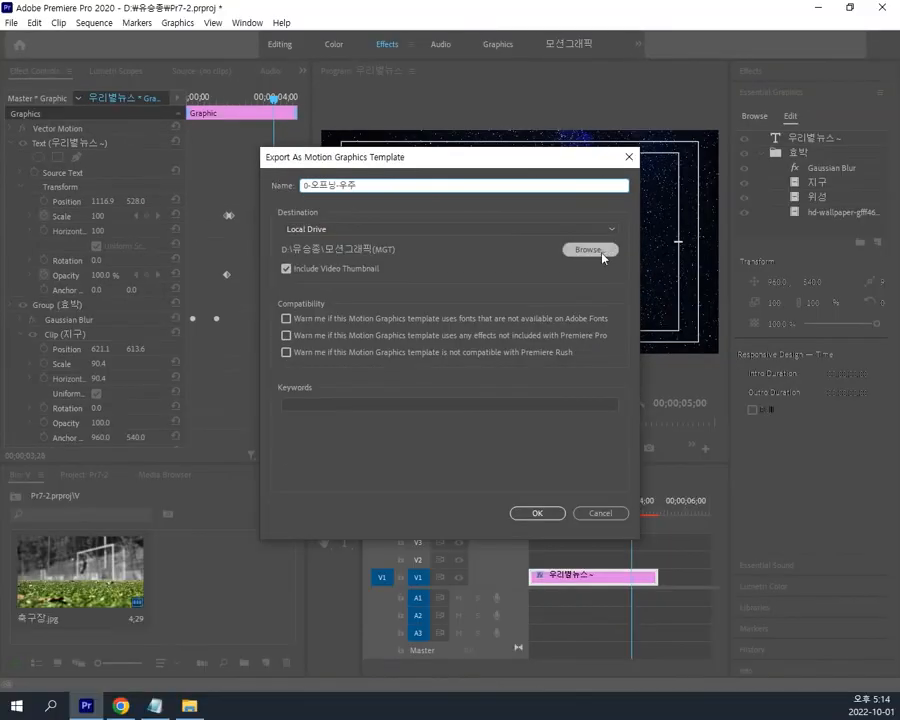
left_click(541, 514)
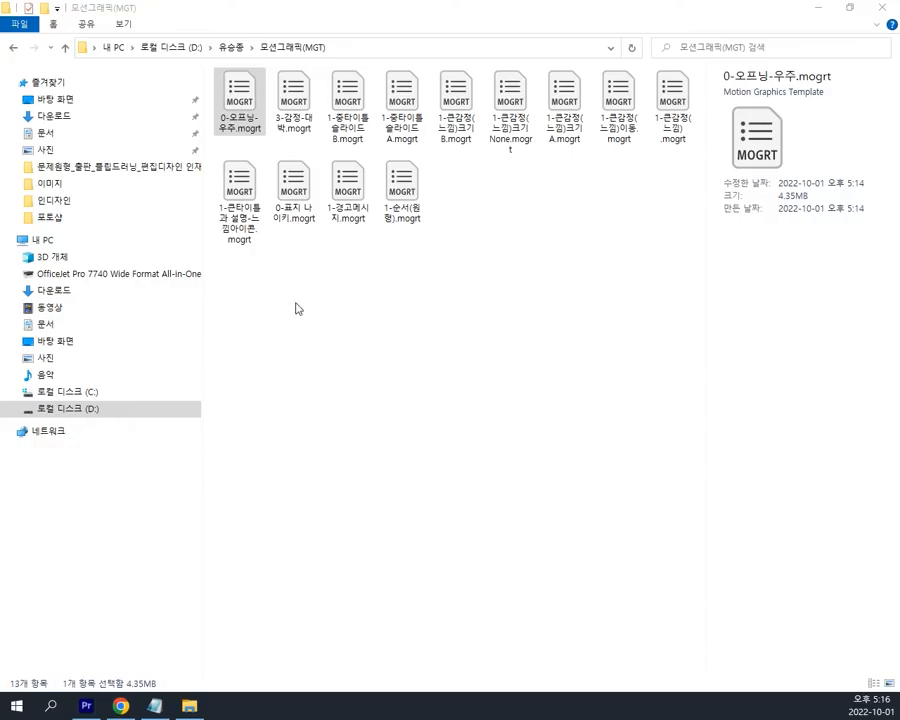
Compare the exported 0-오프닝-우주.mogrt file's details with another template in the 모션그래픽(MGT) folder, and return to Premiere Pro.
left_click(293, 97)
left_click(342, 101)
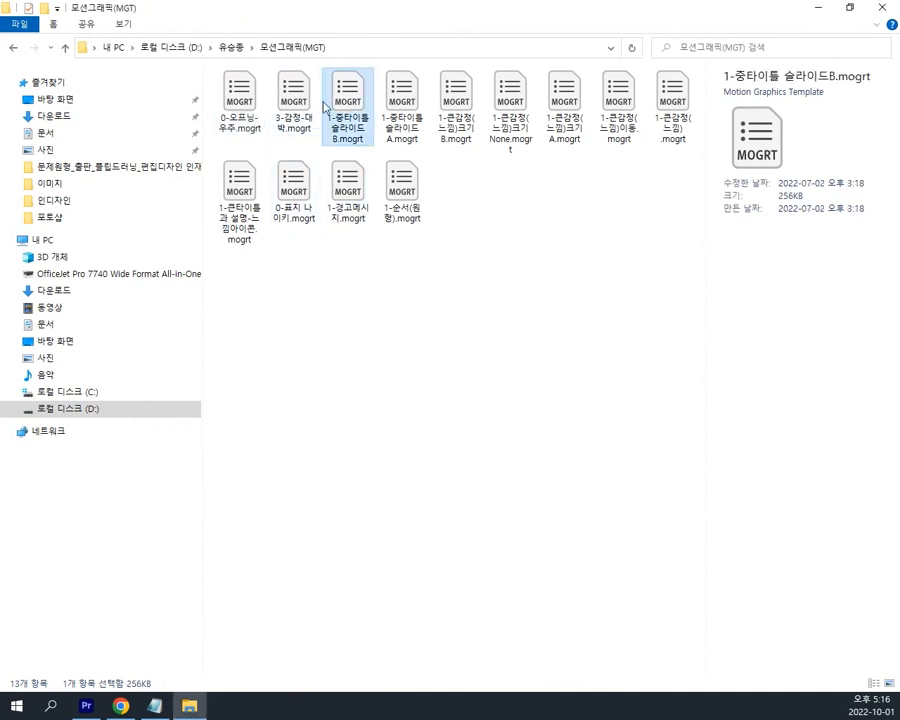
left_click(248, 105)
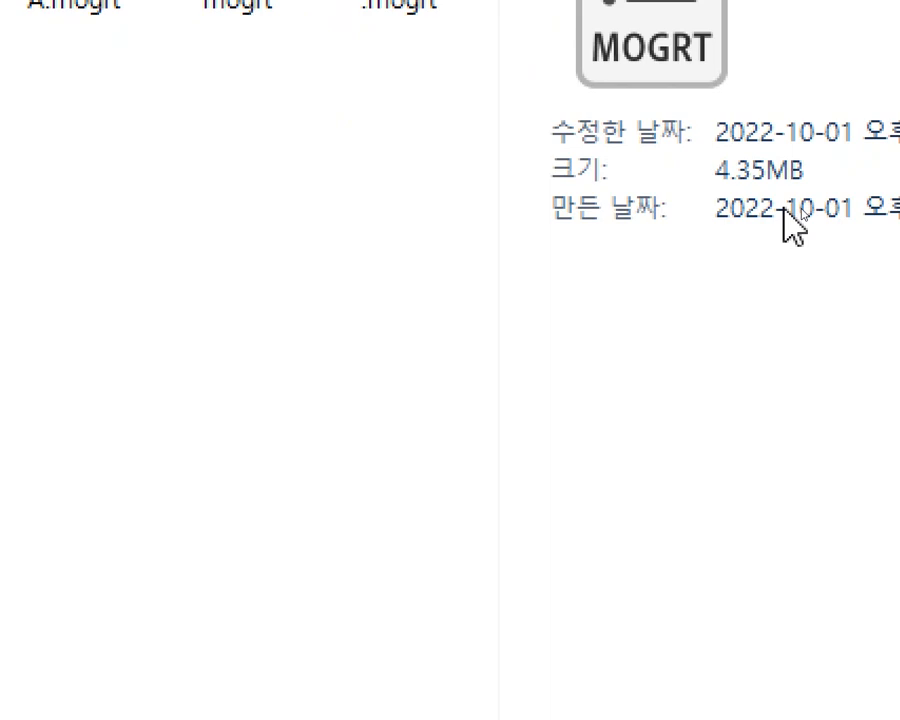
left_click(325, 177)
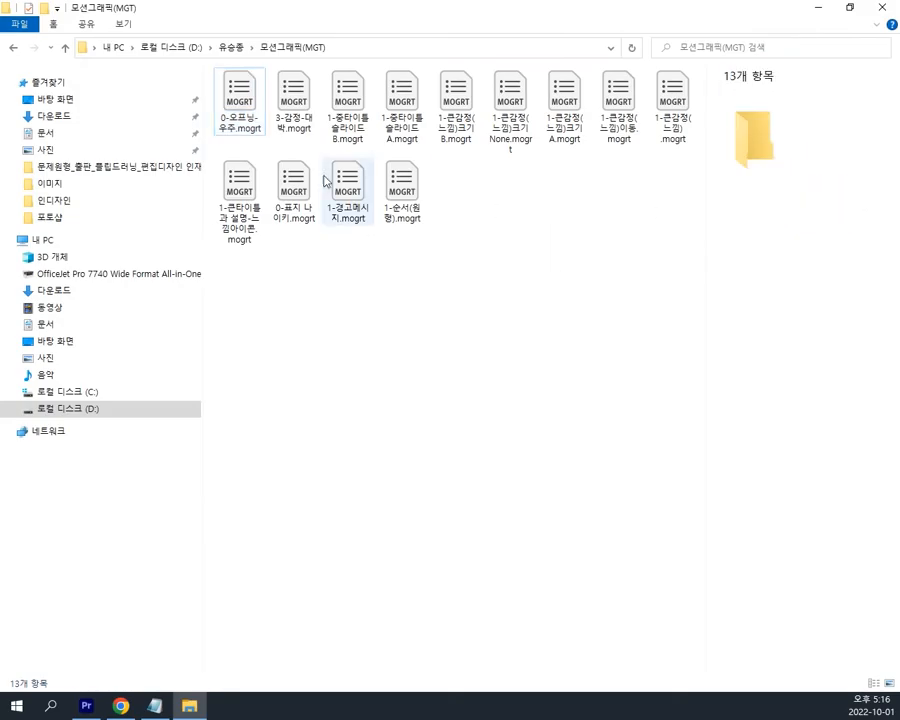
left_click(240, 112)
left_click(390, 381)
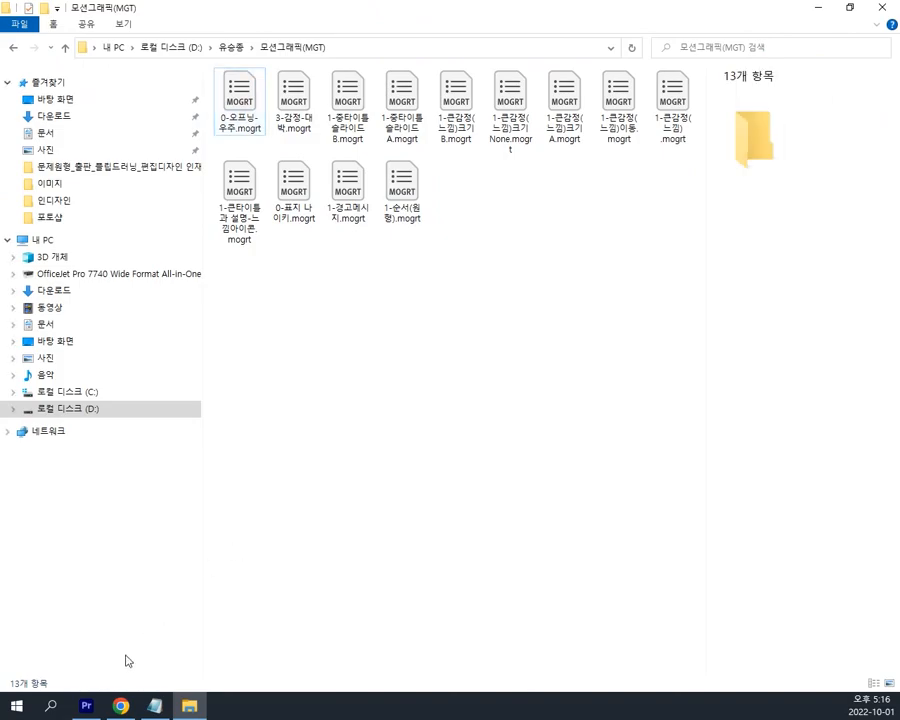
left_click(89, 706)
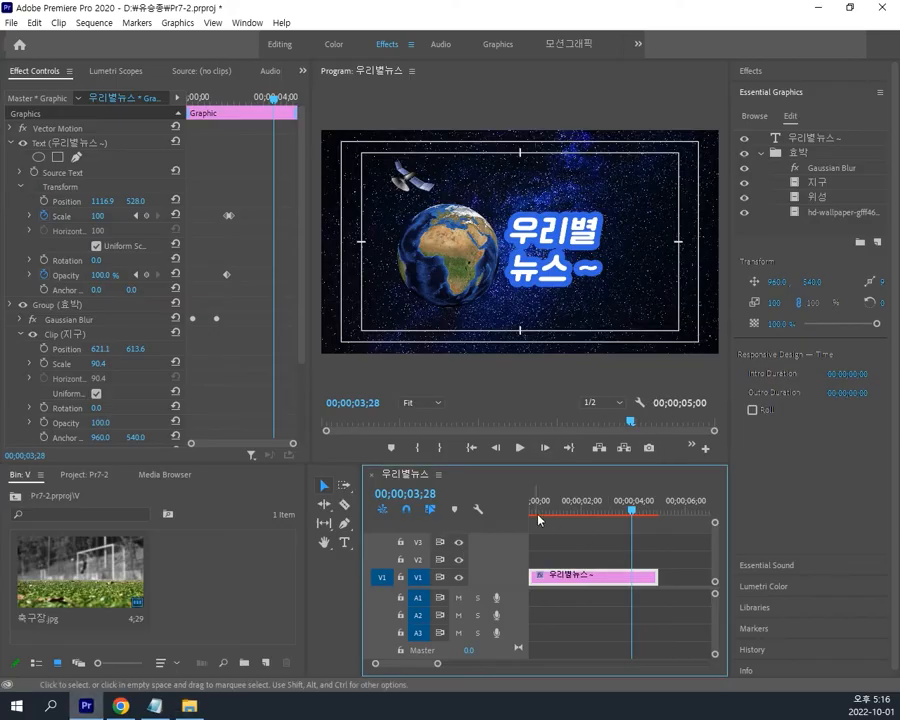
Park the playhead at 00;00;02;29 and browse the installed motion graphics templates in Essential Graphics at full-window size.
left_click_drag(631, 510, 607, 512)
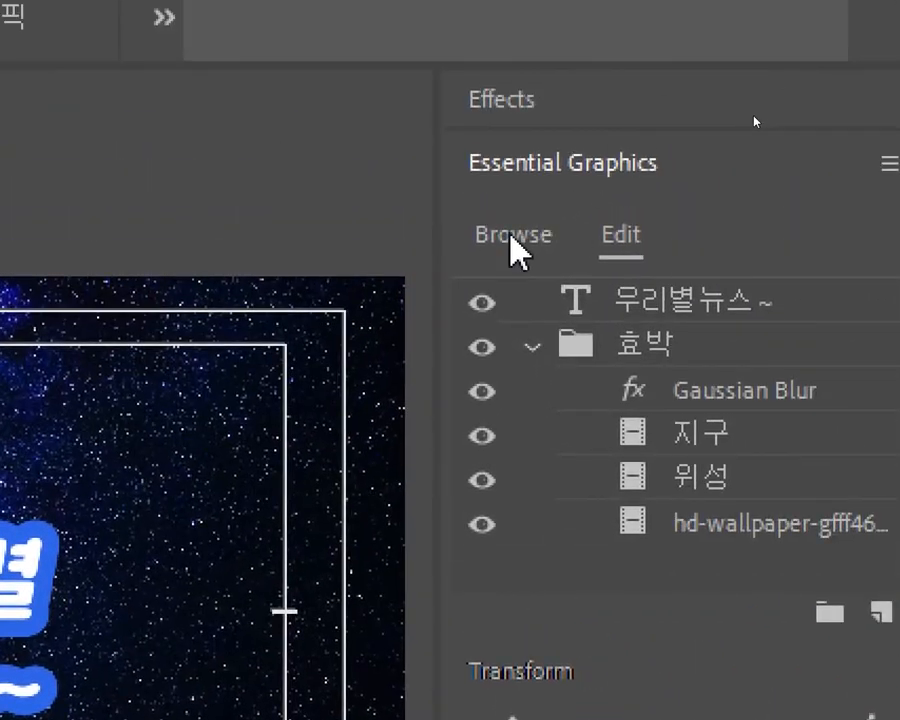
left_click(513, 236)
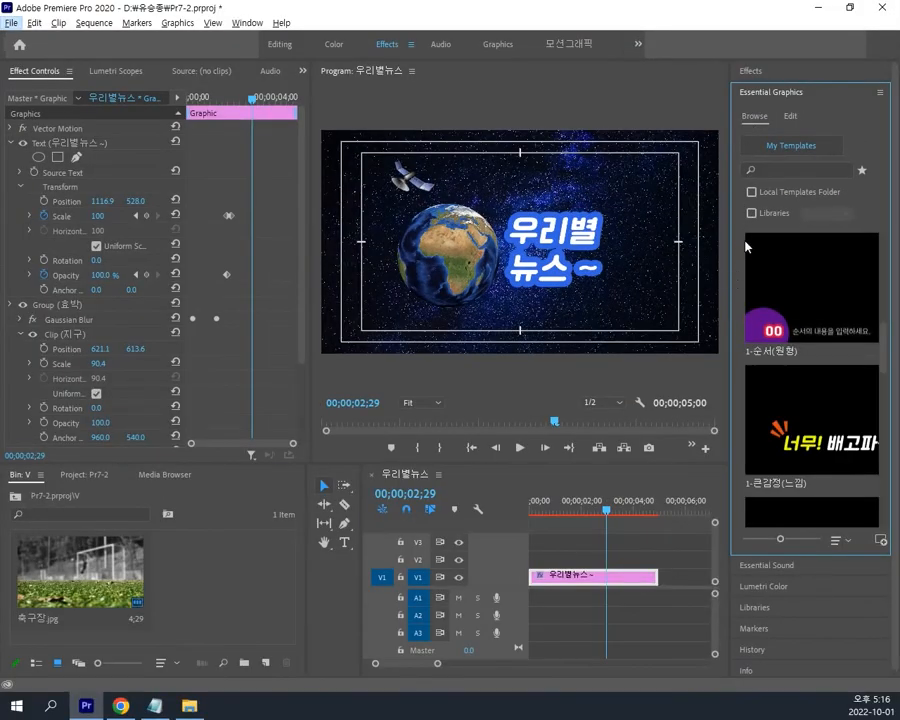
key("grave")
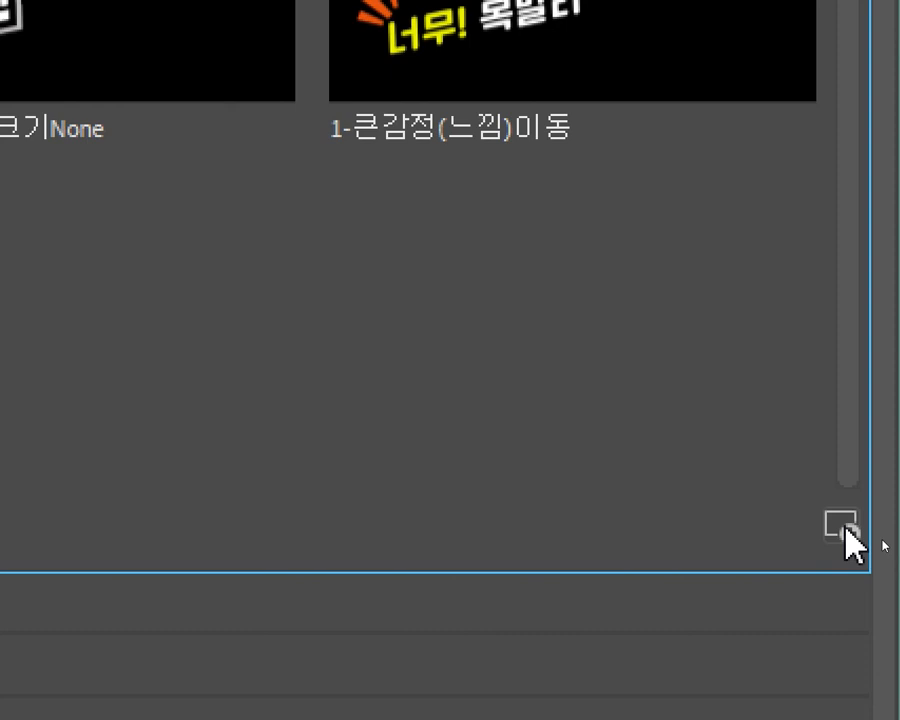
Install 0-오프닝-우주.mogrt from the 모션그래픽(MGT) folder into the template library and preview its video thumbnail.
left_click(841, 526)
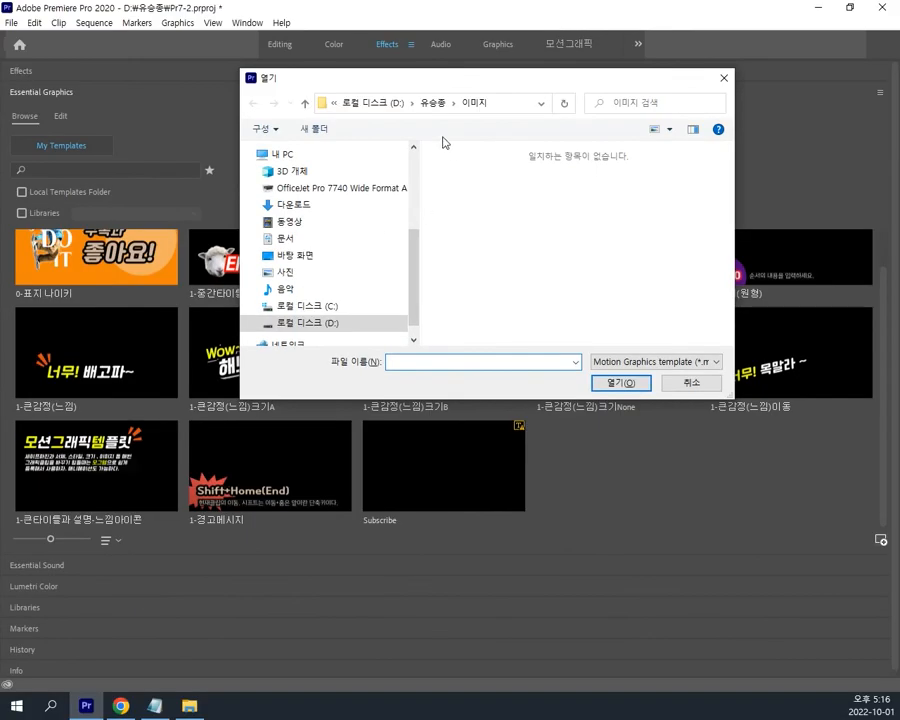
left_click(434, 103)
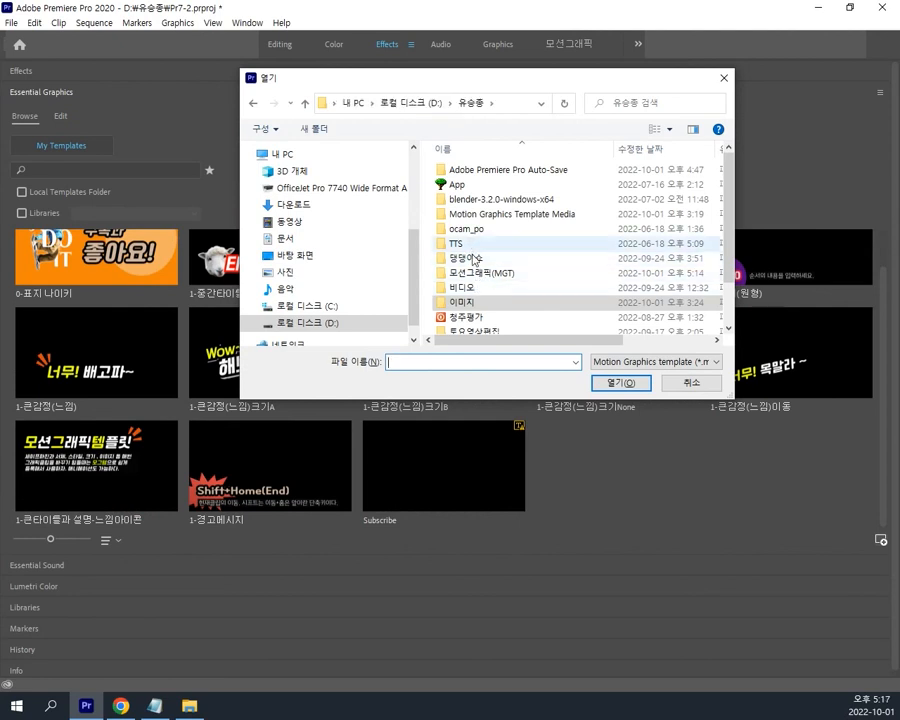
double_click(470, 277)
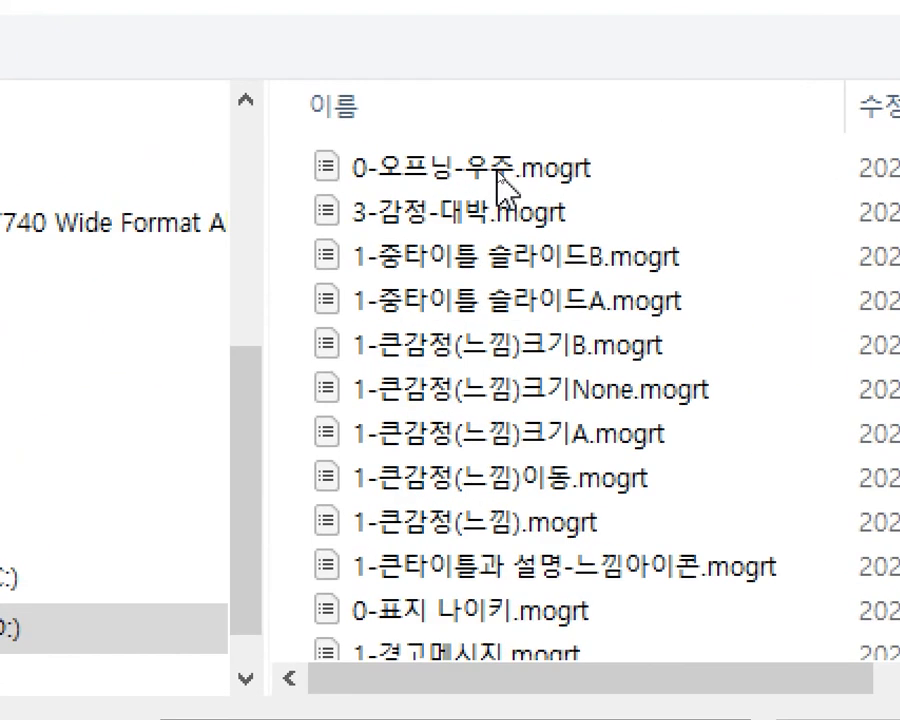
double_click(500, 185)
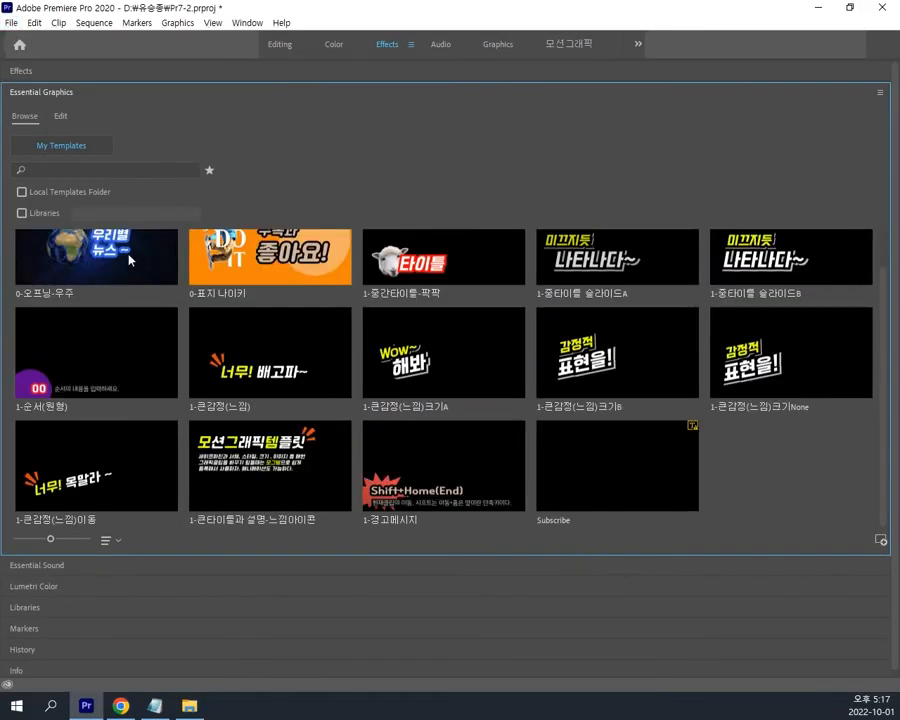
scroll(129, 260, "up", 1)
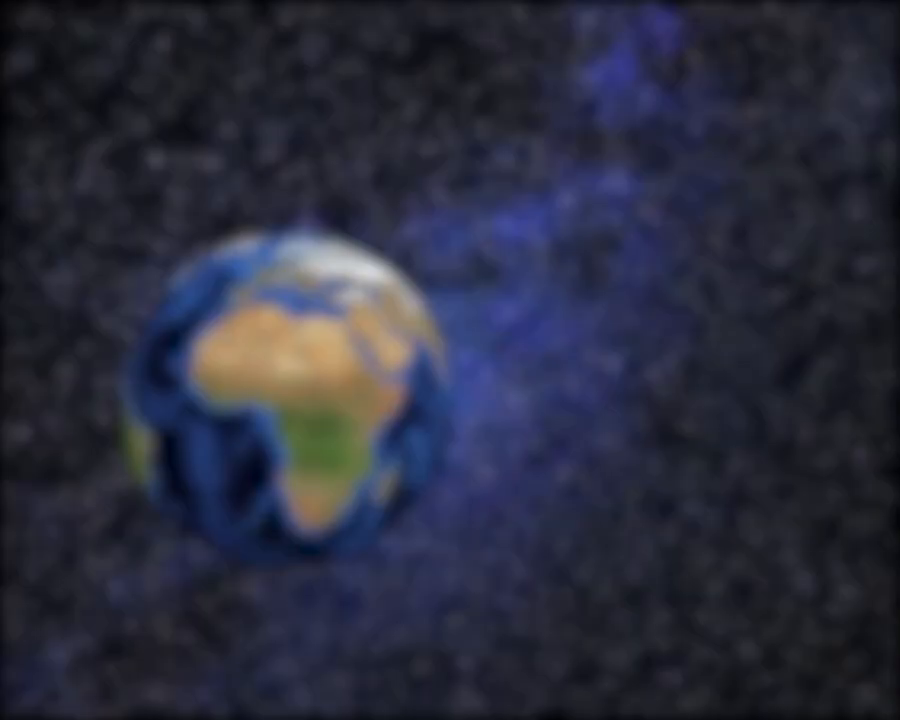